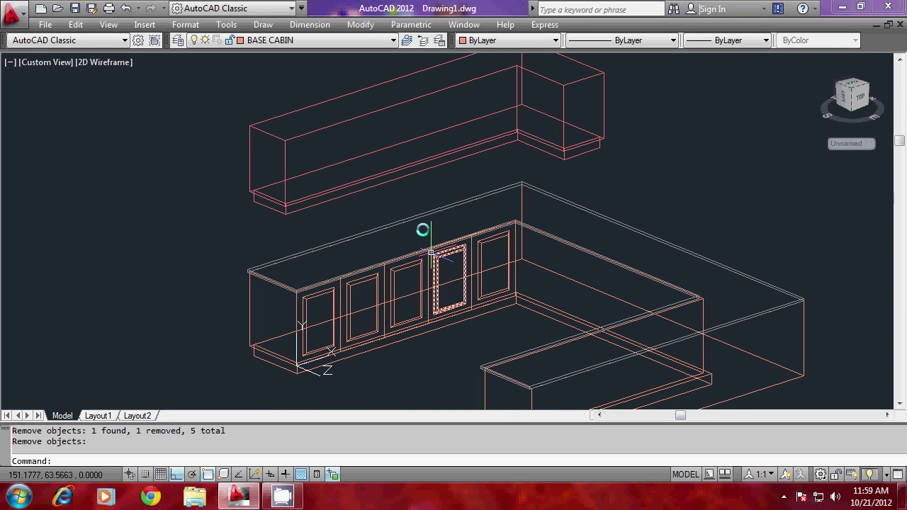
Zoom in on the lower-left end of the L-shaped upper wall cabinet.
scroll(358, 217, up, 2)
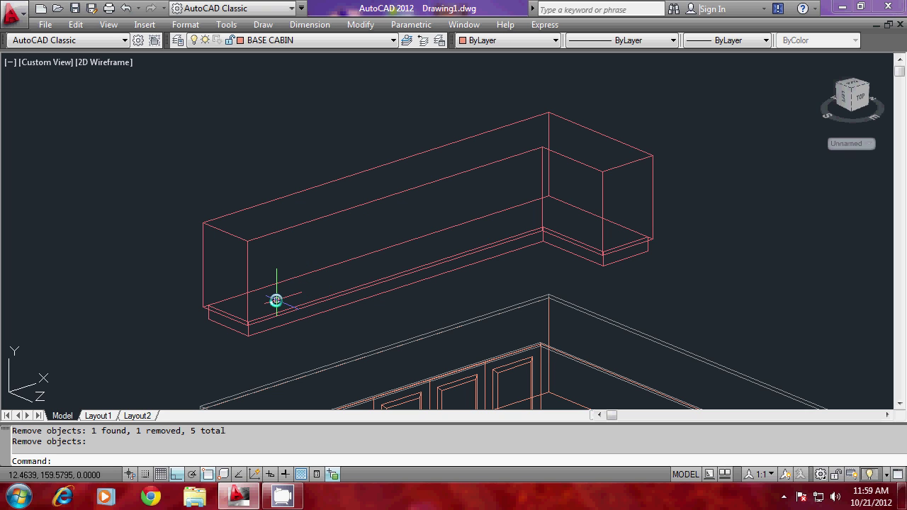
scroll(277, 300, up, 2)
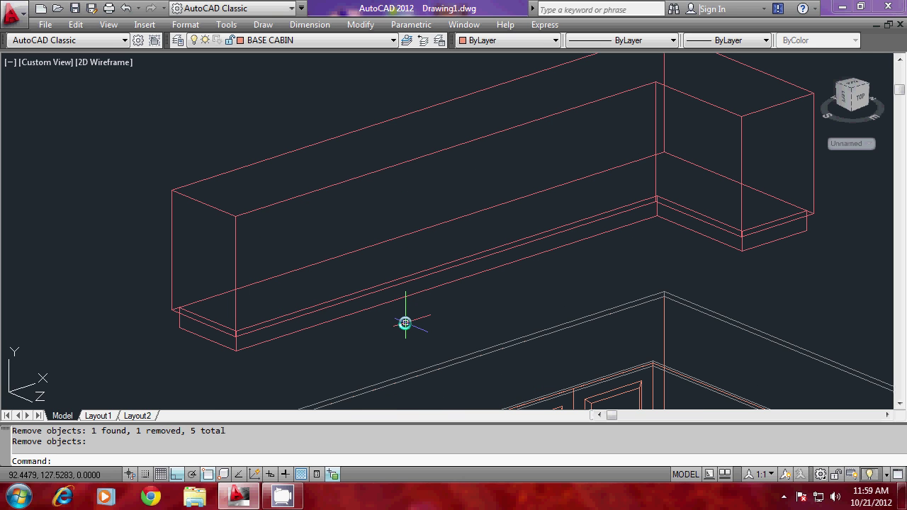
scroll(368, 333, down, 2)
scroll(284, 298, up, 3)
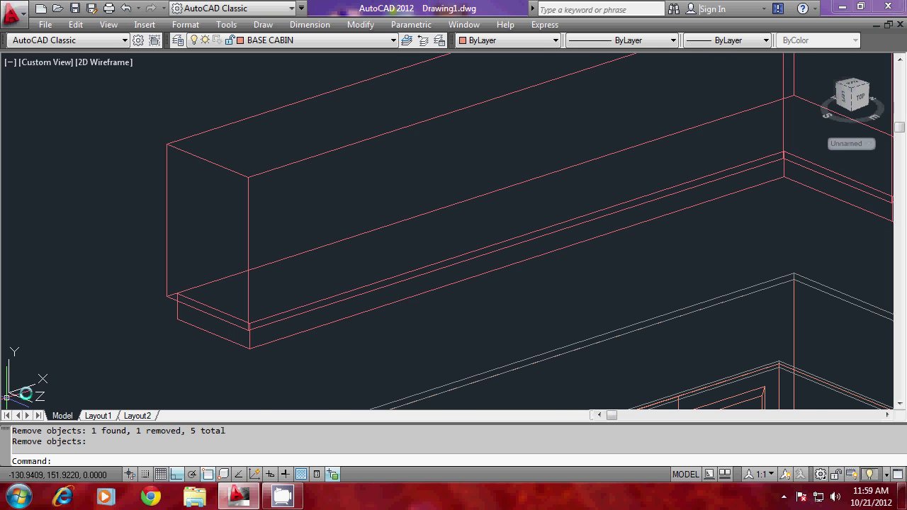
scroll(413, 157, down, 2)
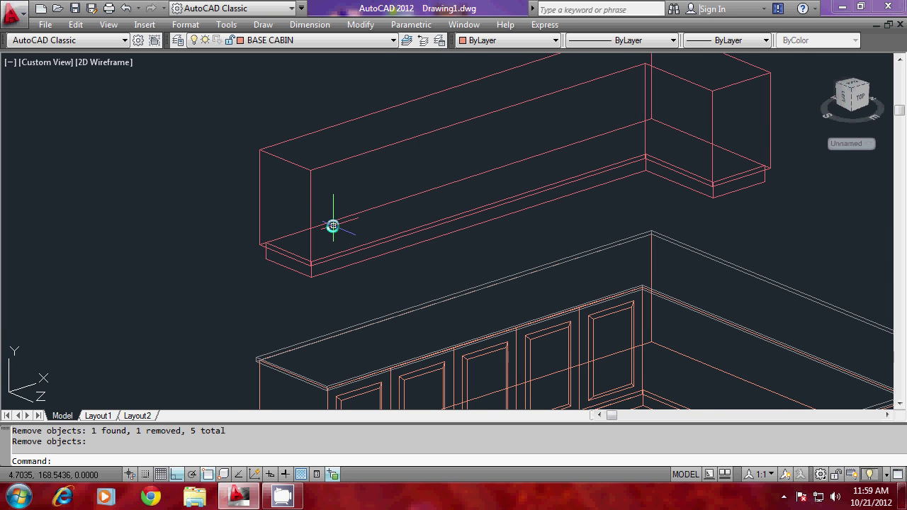
scroll(333, 226, up, 2)
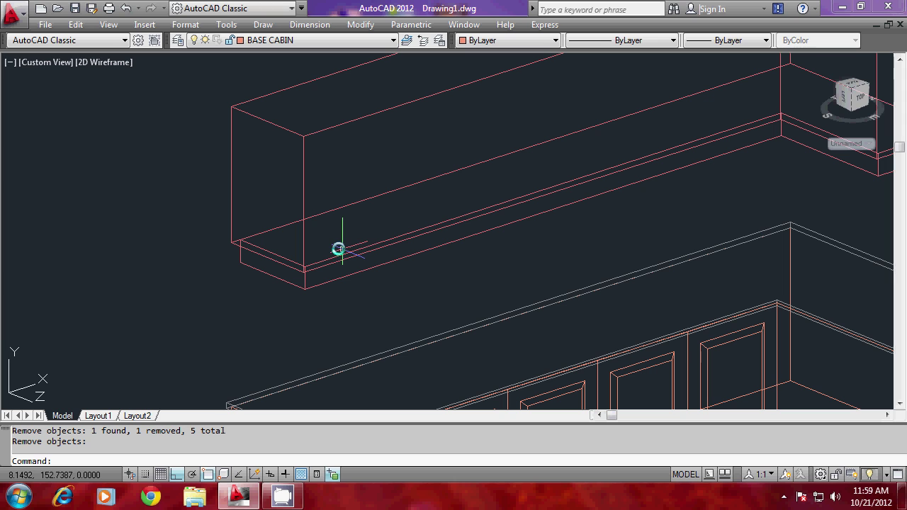
Place a new UCS origin at the upper cabinet's lower-left front corner.
text(UCS)
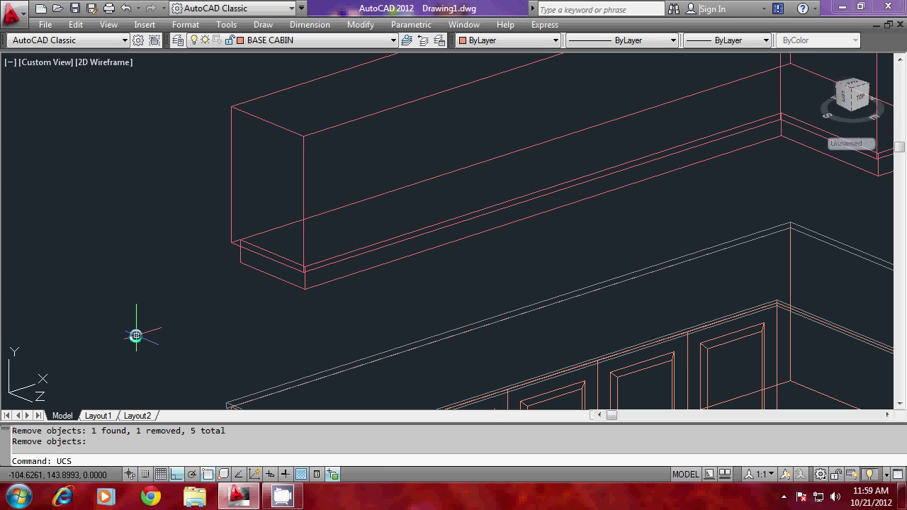
key(Return)
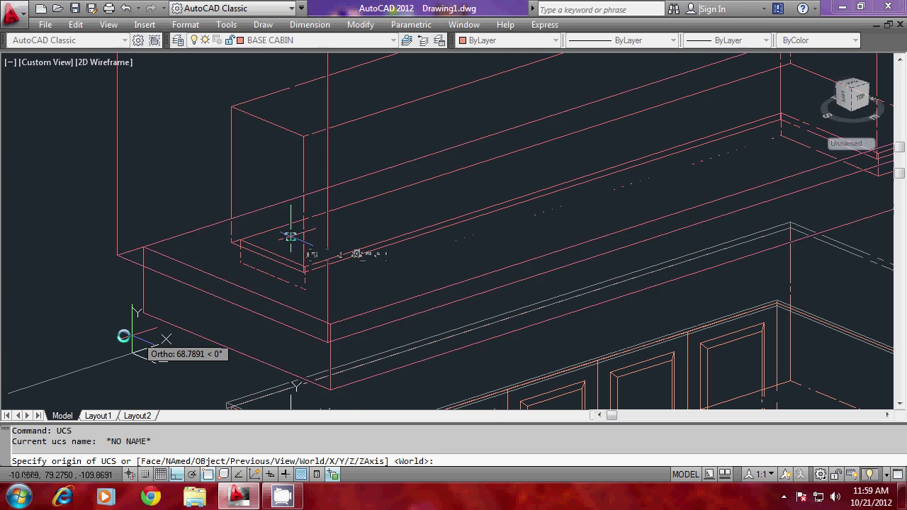
scroll(291, 239, up, 5)
click(328, 340)
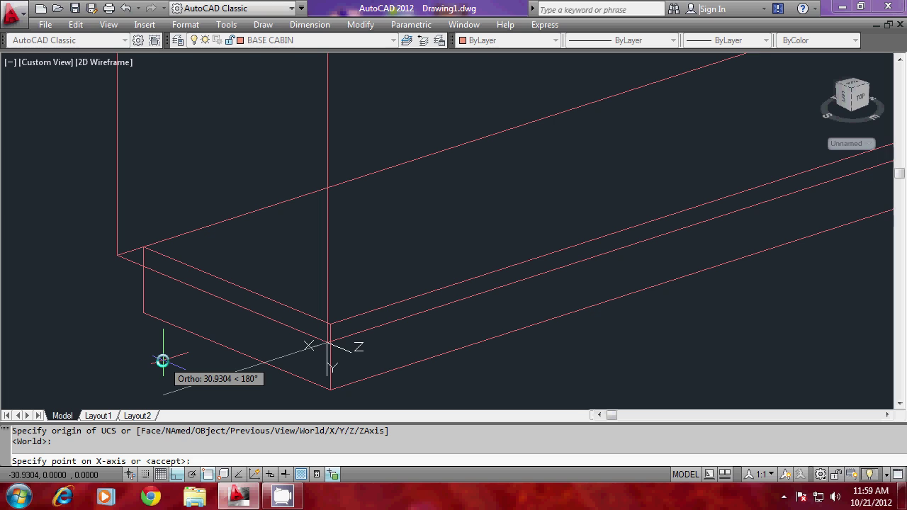
key(Return)
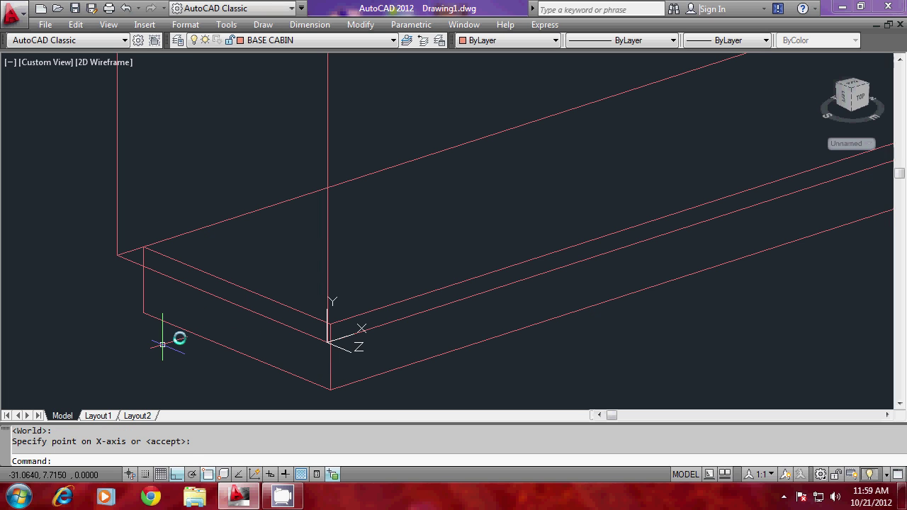
scroll(163, 344, down, 5)
scroll(272, 399, up, 1)
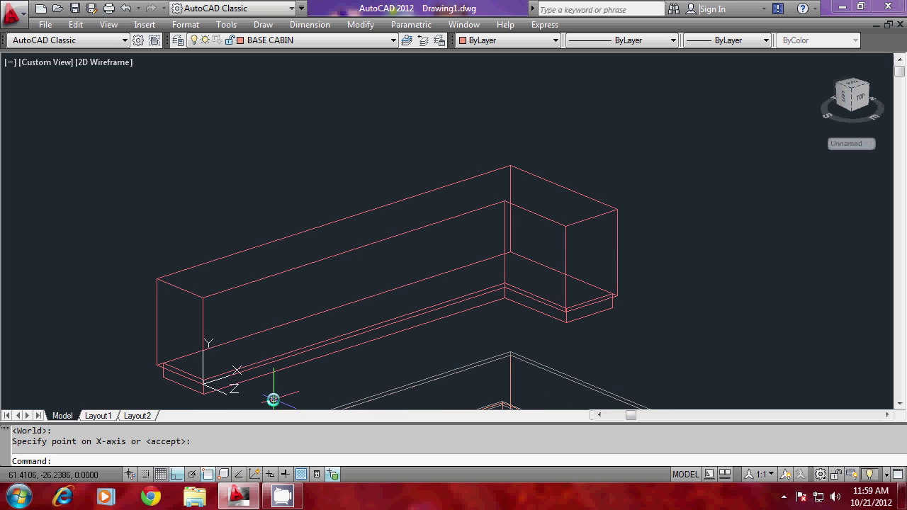
scroll(273, 399, up, 2)
Cancel a stray command entry and start a polyline with PL.
text(H)
key(Escape)
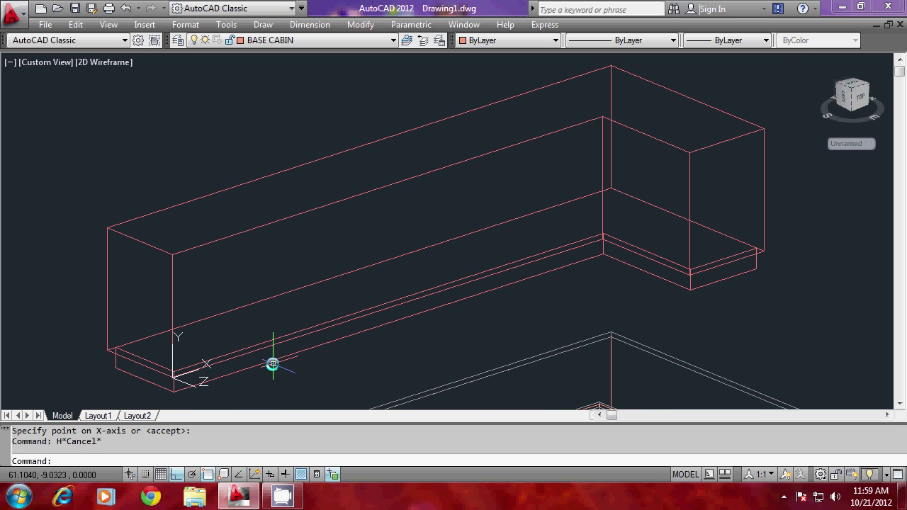
text(PL)
key(Return)
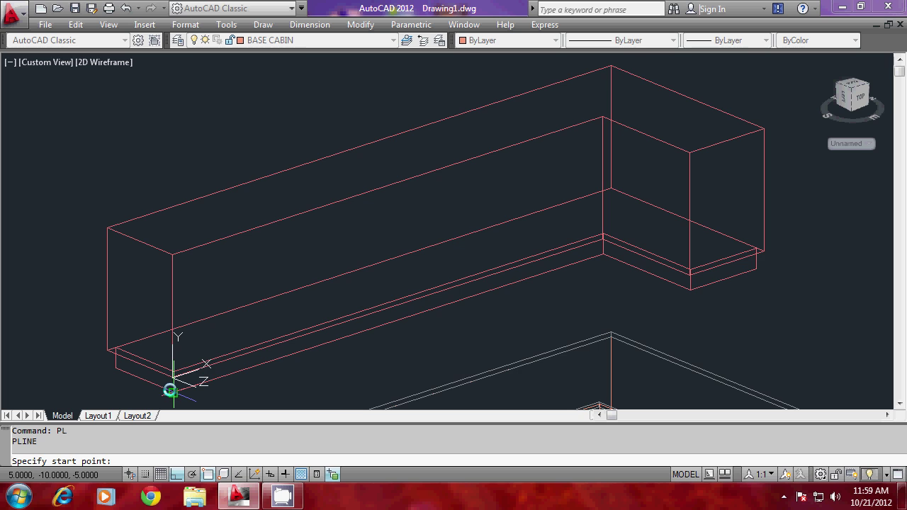
Abandon the first polyline attempt and make OVER CABIN the current layer.
scroll(170, 390, up, 3)
click(173, 359)
scroll(173, 359, down, 3)
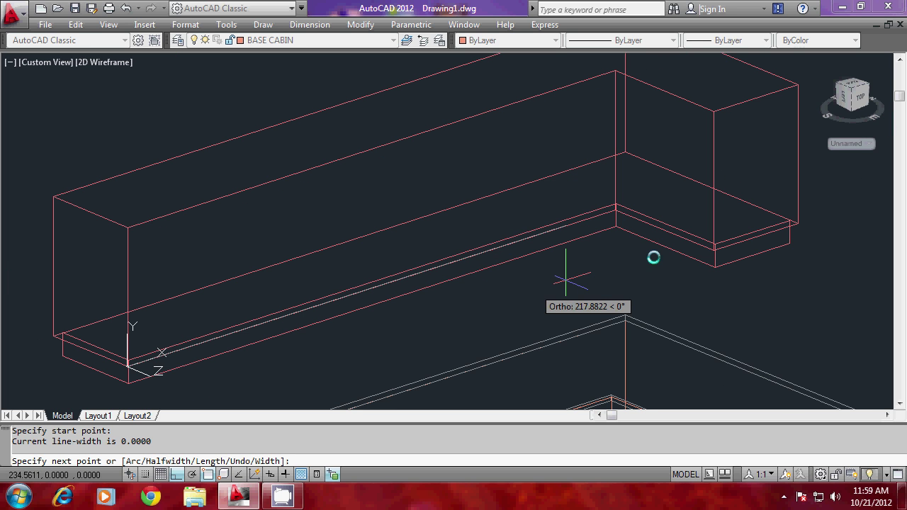
key(Escape)
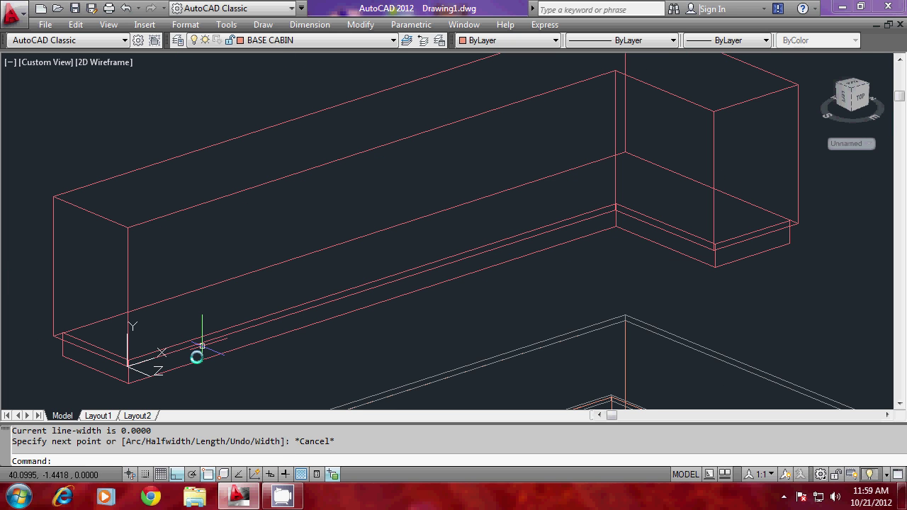
click(276, 40)
click(279, 76)
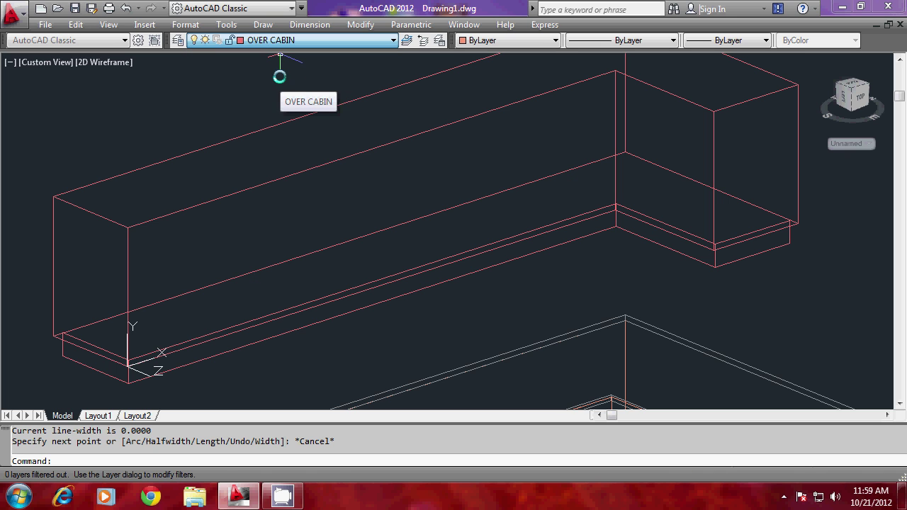
key(Escape)
key(Escape)
Draw a polyline along the bottom front edge from the lower-left corner to the inside corner.
text(pl)
key(Return)
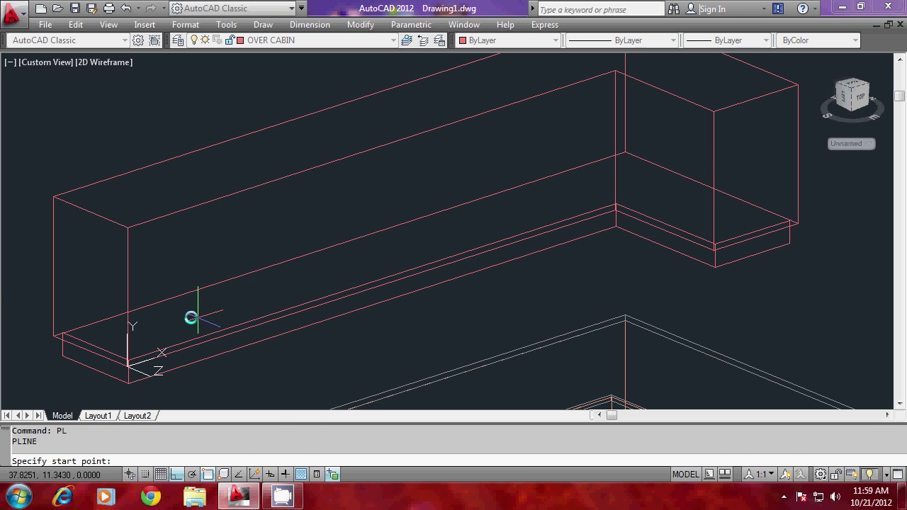
scroll(117, 360, up, 5)
click(116, 361)
scroll(48, 391, down, 5)
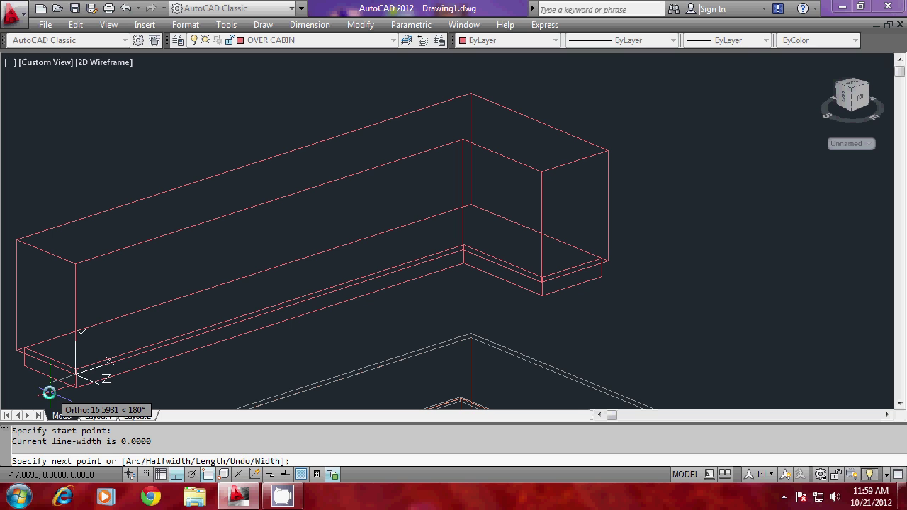
click(466, 254)
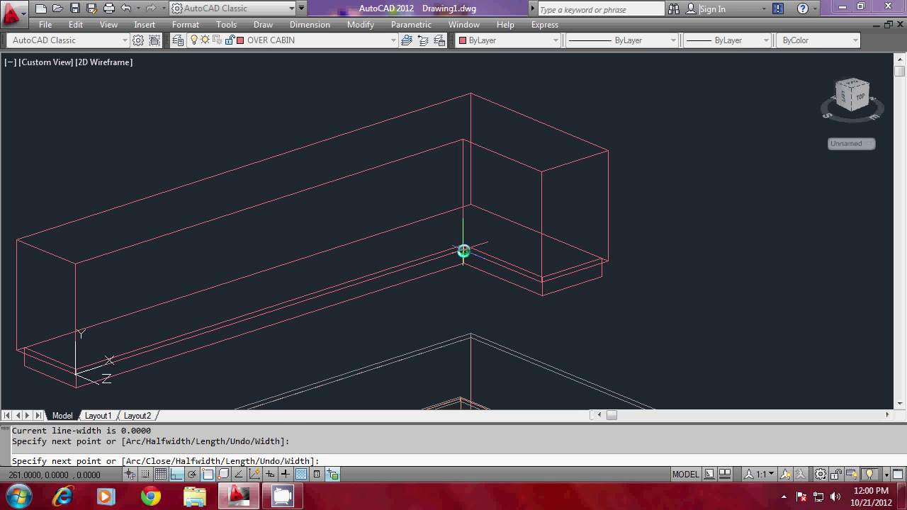
key(Return)
Divide the bottom-edge polyline into 5 equal segments.
scroll(433, 274, down, 1)
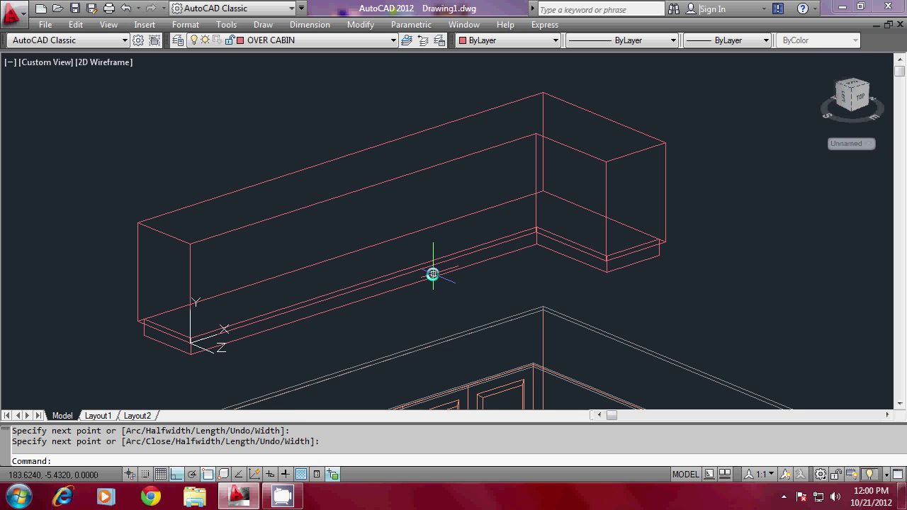
text(DIVIDE)
key(Return)
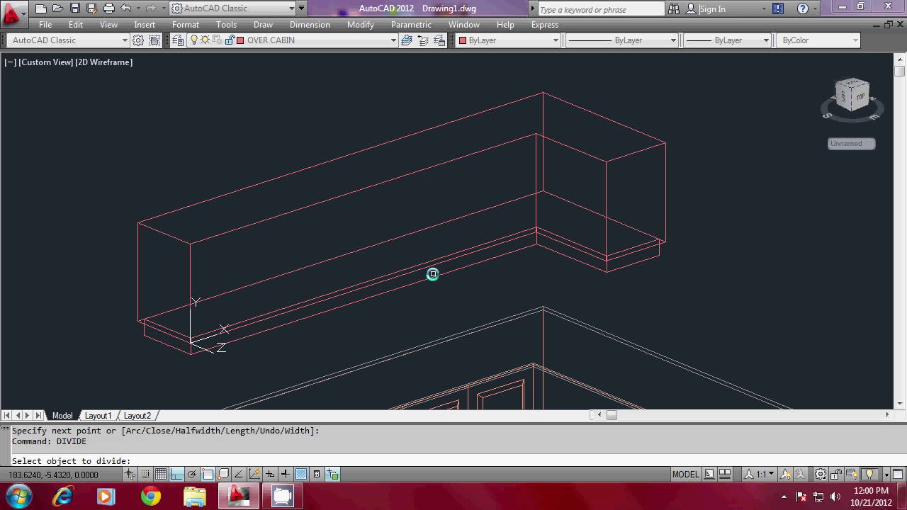
scroll(264, 326, up, 2)
click(265, 318)
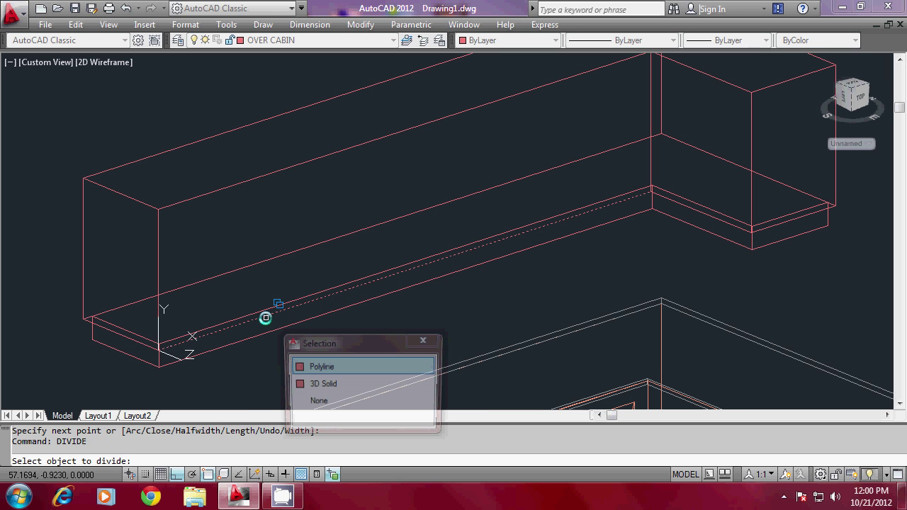
click(315, 366)
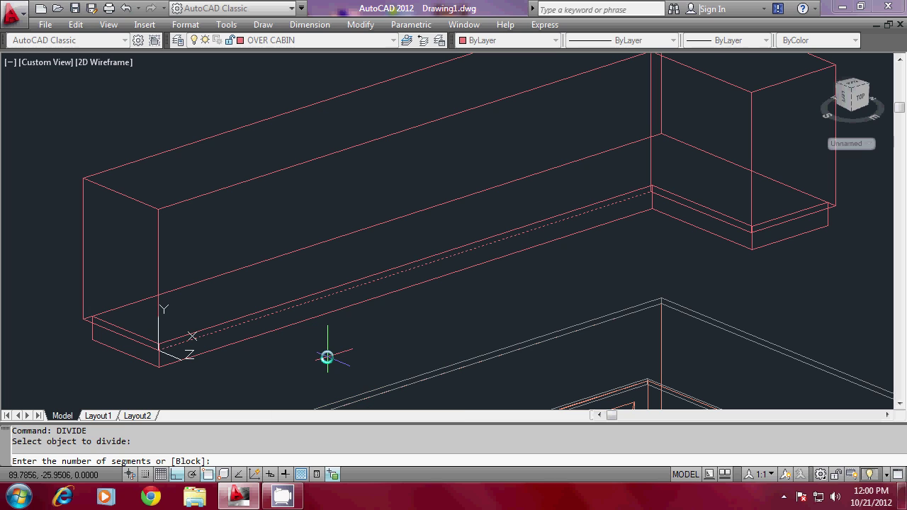
text(5)
key(Return)
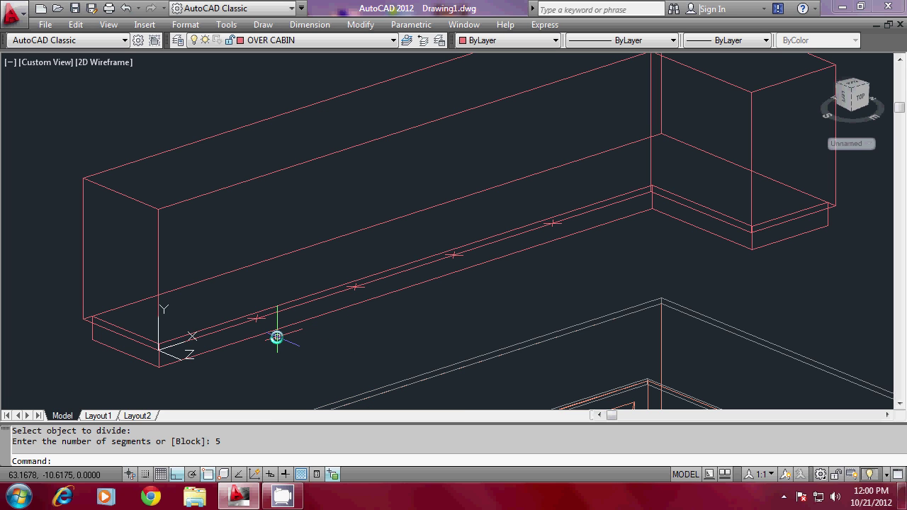
text(P)
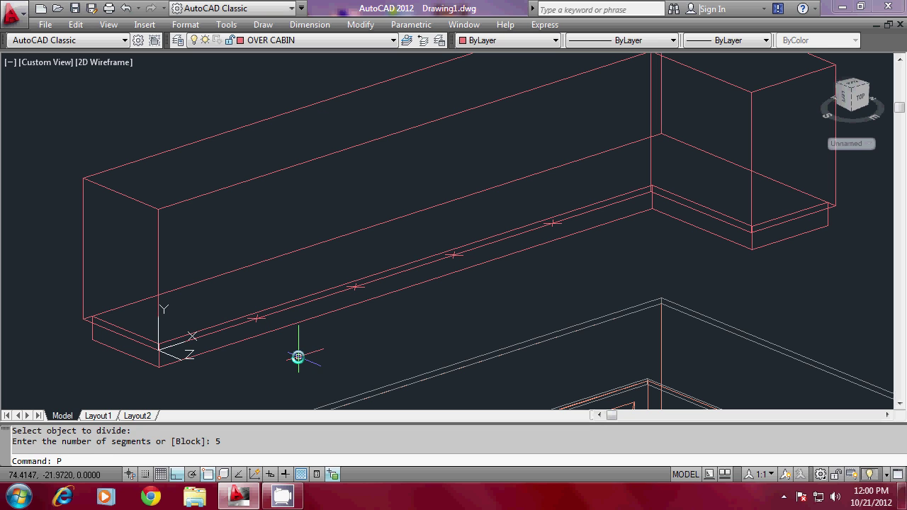
text(L)
key(Return)
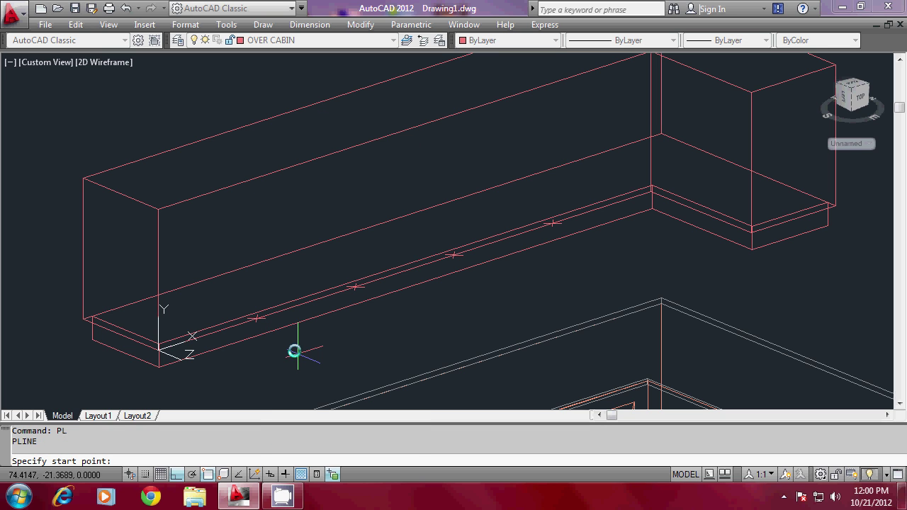
Draw a vertical divider line from the first division point up to the cabinet's top edge.
shift+right_click(267, 206)
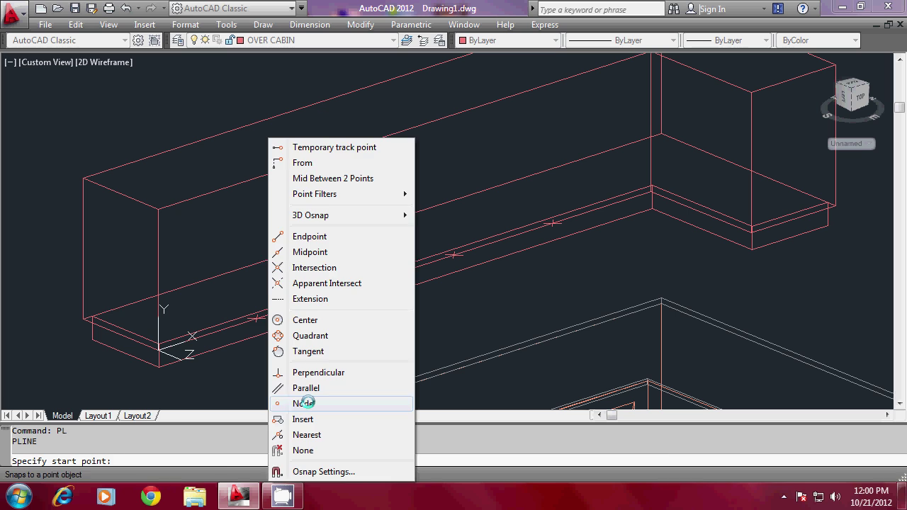
click(305, 402)
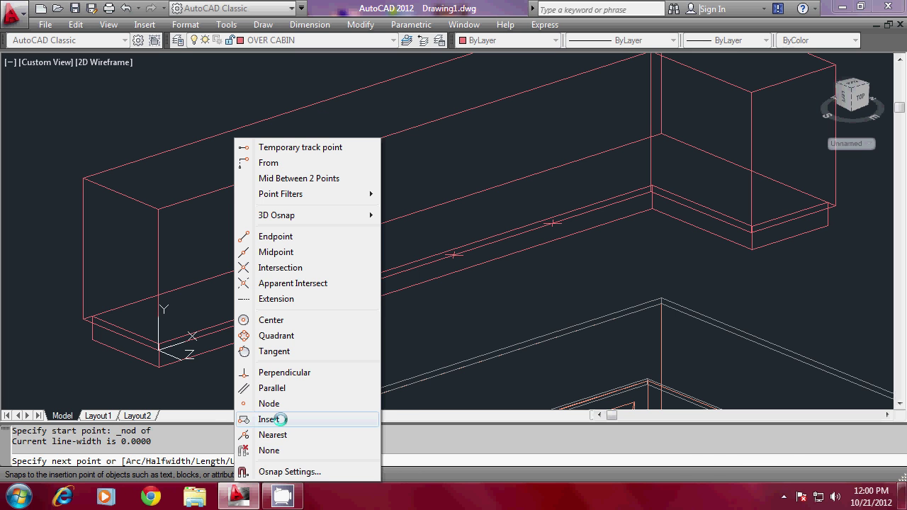
click(284, 372)
click(259, 162)
key(Return)
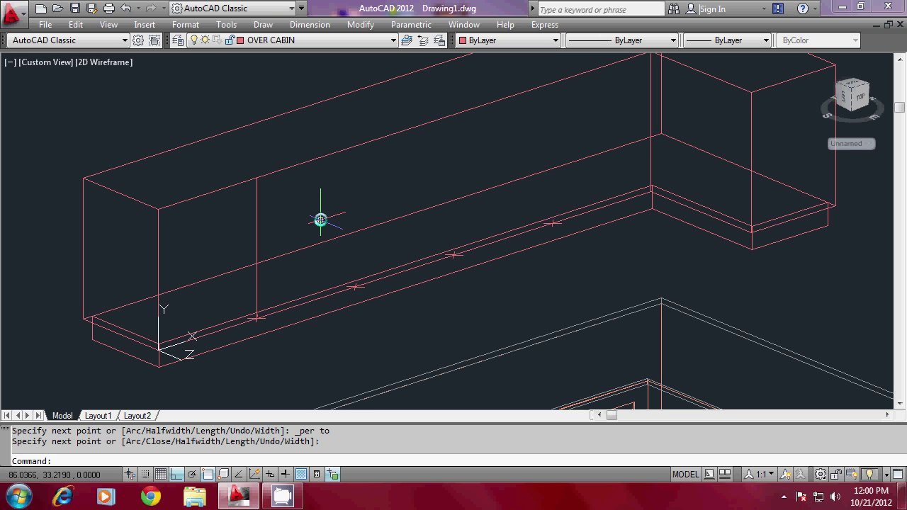
scroll(249, 258, down, 1)
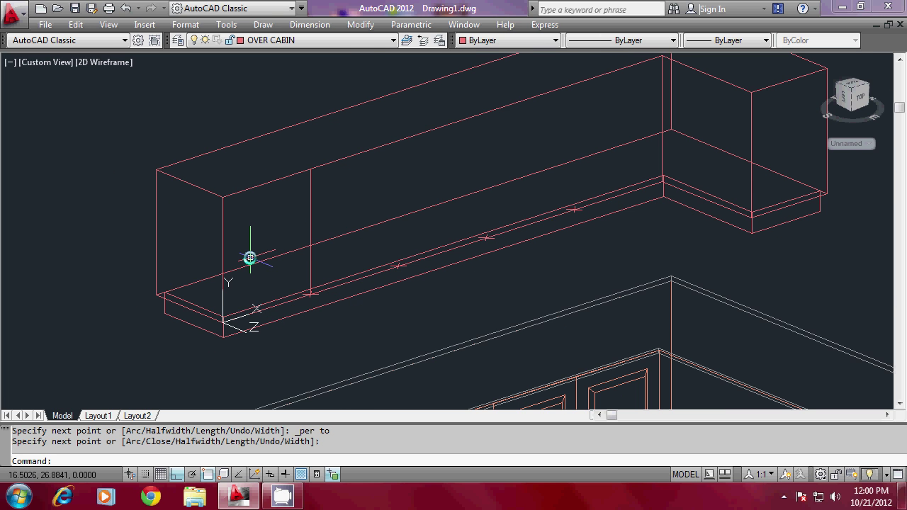
scroll(249, 258, up, 2)
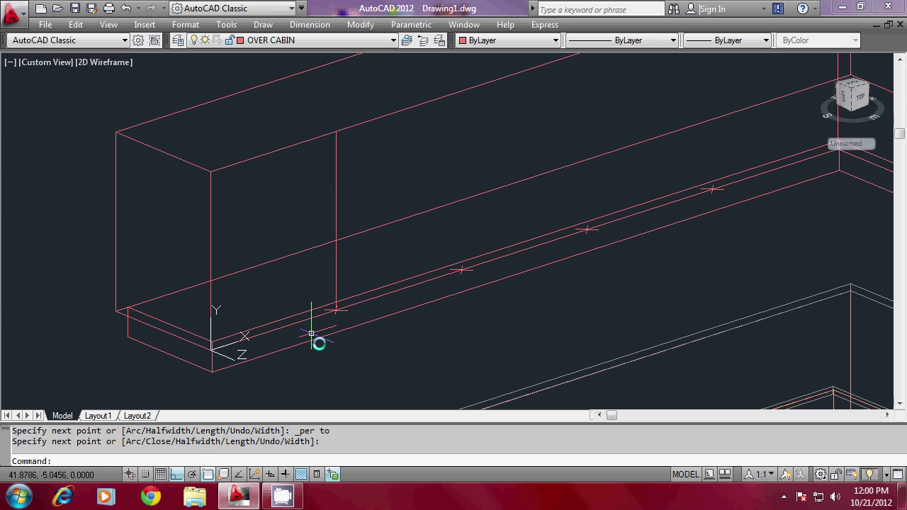
Trace a closed polyline outlining the first door section up to the divider line.
key(Escape)
text(pl)
key(Return)
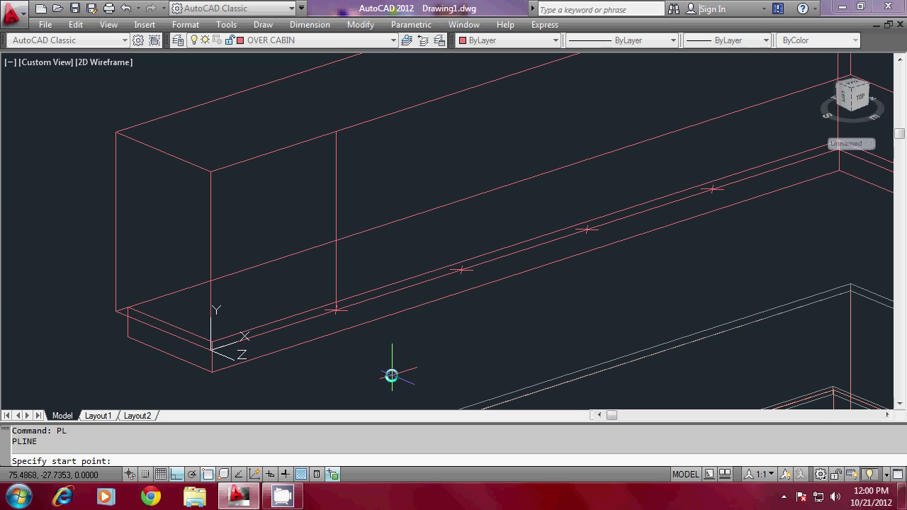
key(Escape)
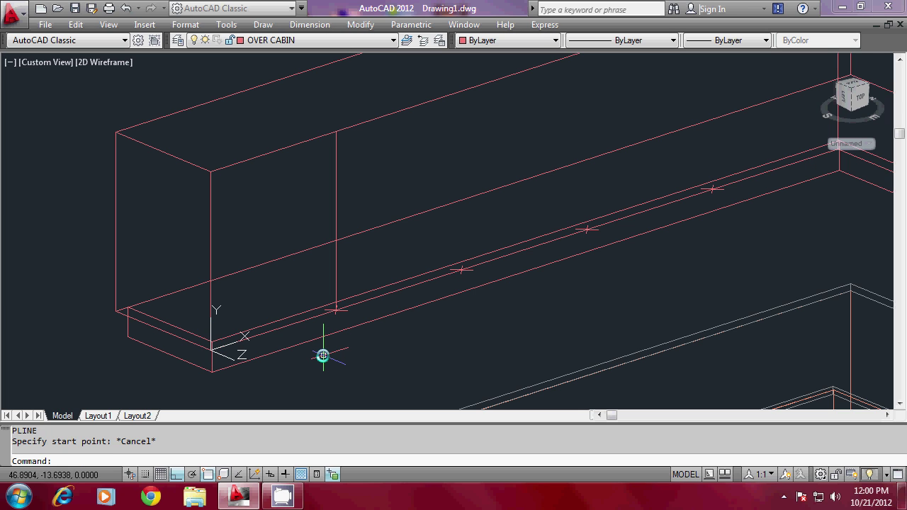
key(Escape)
key(Return)
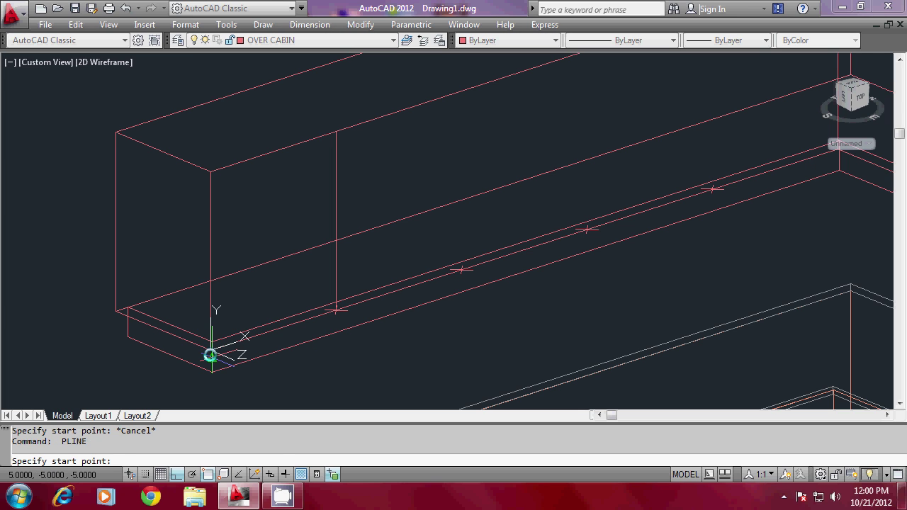
click(211, 355)
click(335, 309)
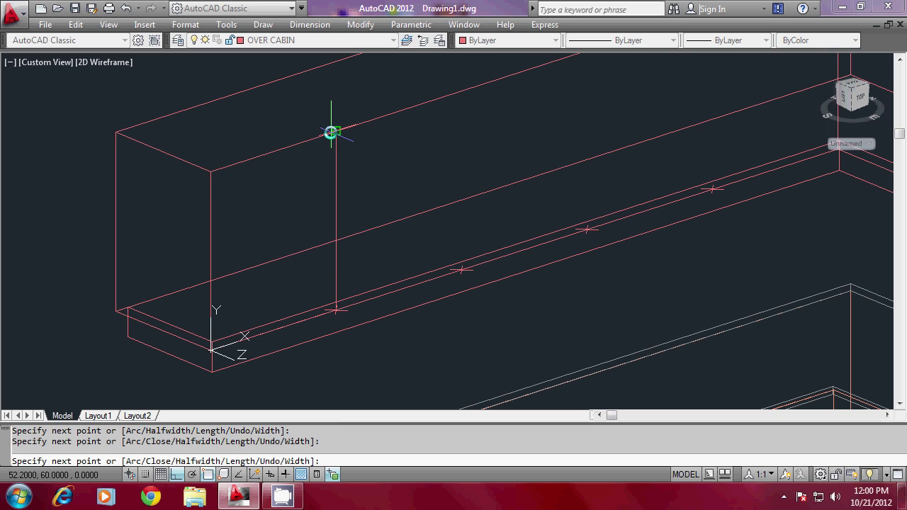
click(331, 133)
text(C)
key(Return)
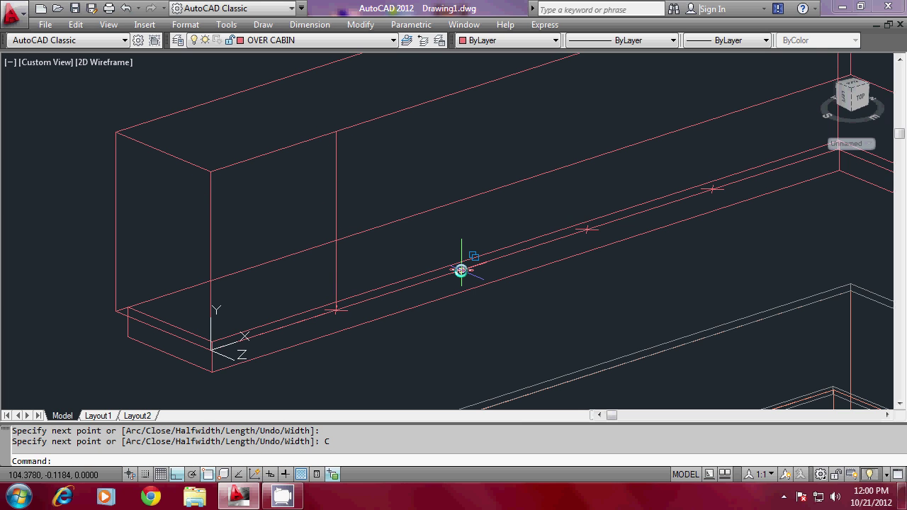
text(o)
key(Return)
Offset the first door outline inward by a picked two-point distance to form its inner panel.
click(402, 143)
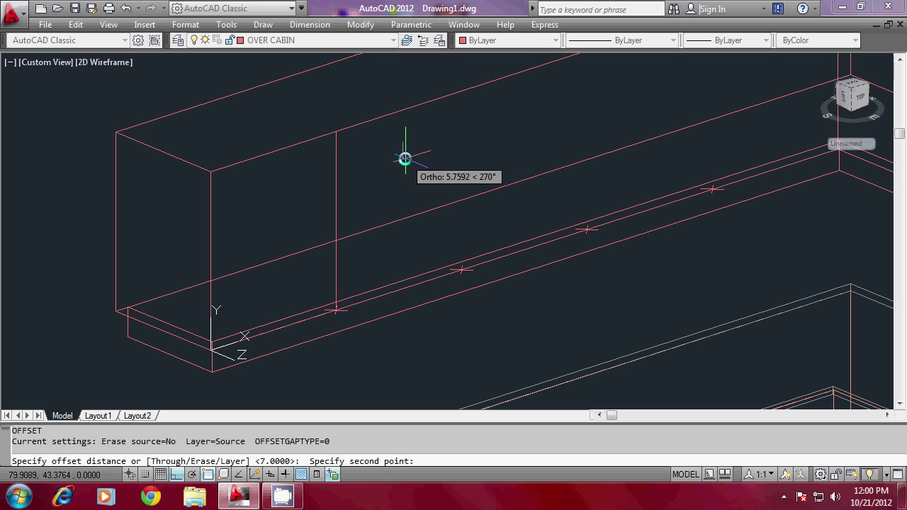
click(405, 158)
click(335, 203)
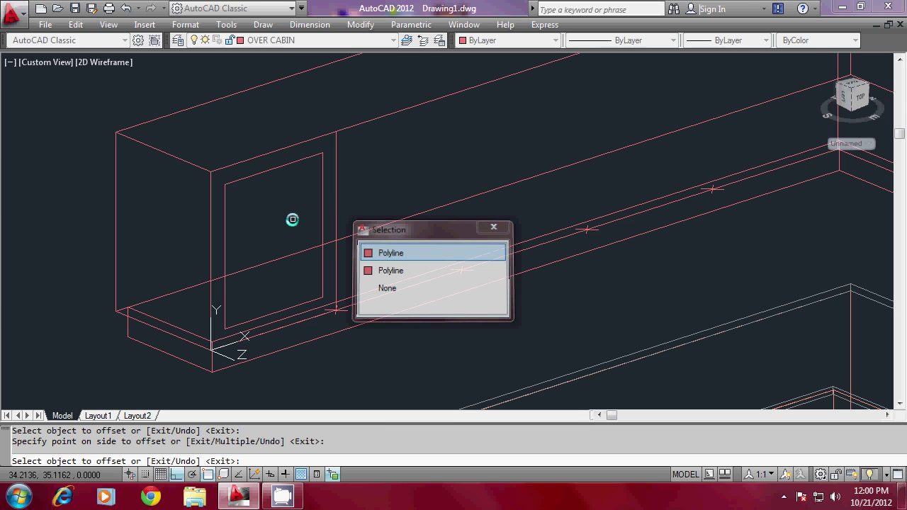
key(Escape)
key(Escape)
key(Escape)
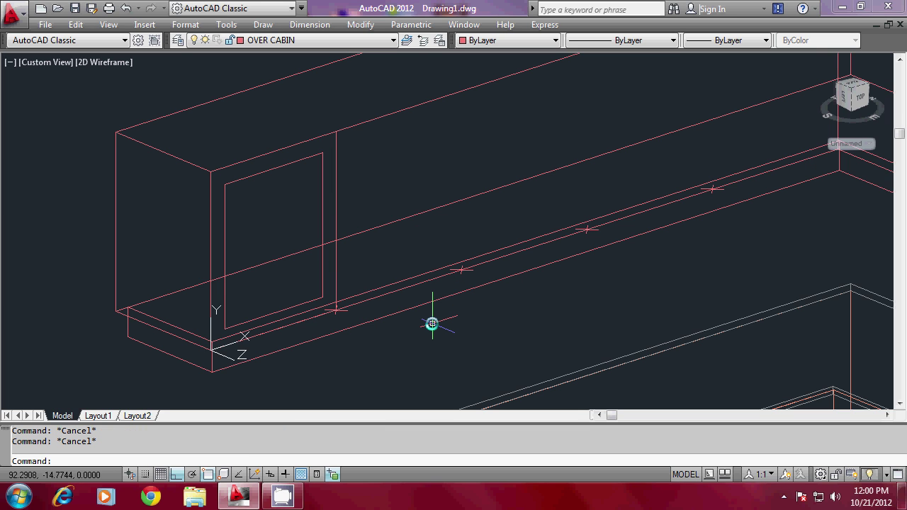
text(PLAN)
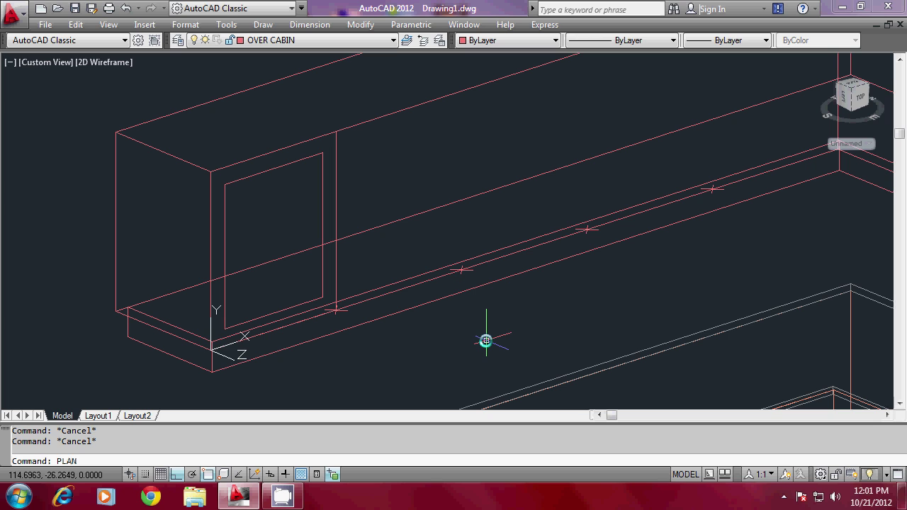
Switch to plan view and zoom onto the first upper door.
key(Return)
key(Return)
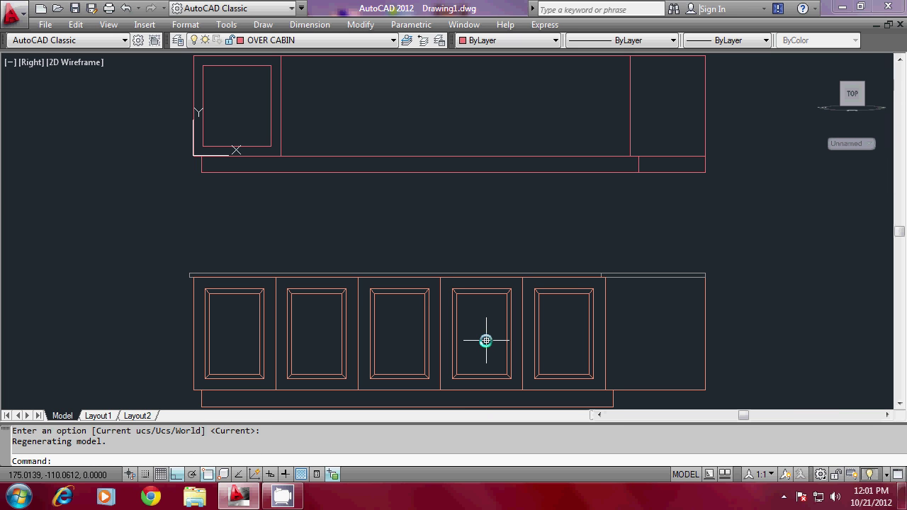
scroll(171, 217, down, 3)
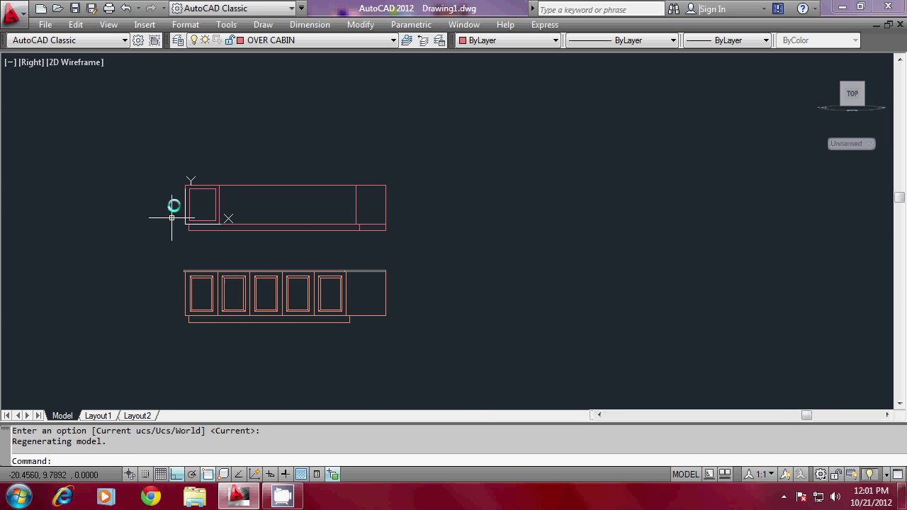
scroll(171, 218, up, 5)
scroll(193, 218, down, 1)
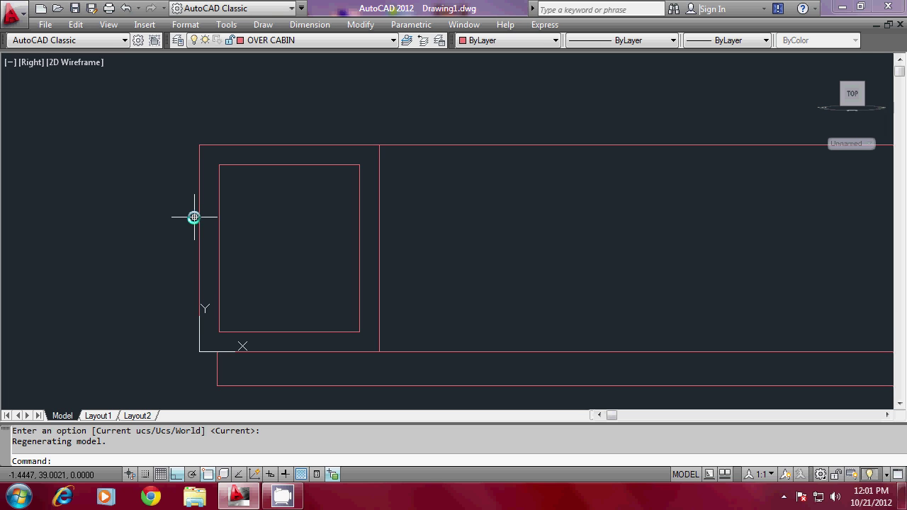
Start a polyline at a Nearest-snapped point on the inner panel's left edge.
text(PL)
key(Return)
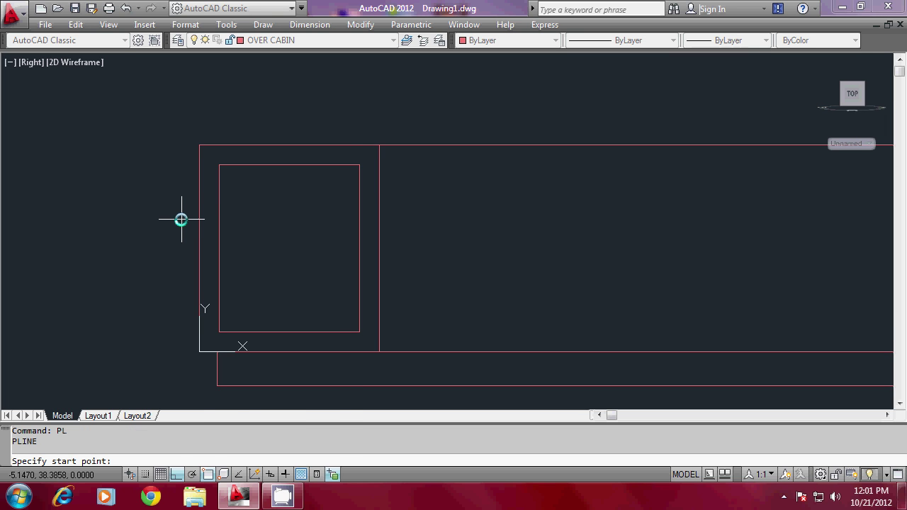
shift+right_click(181, 219)
click(218, 434)
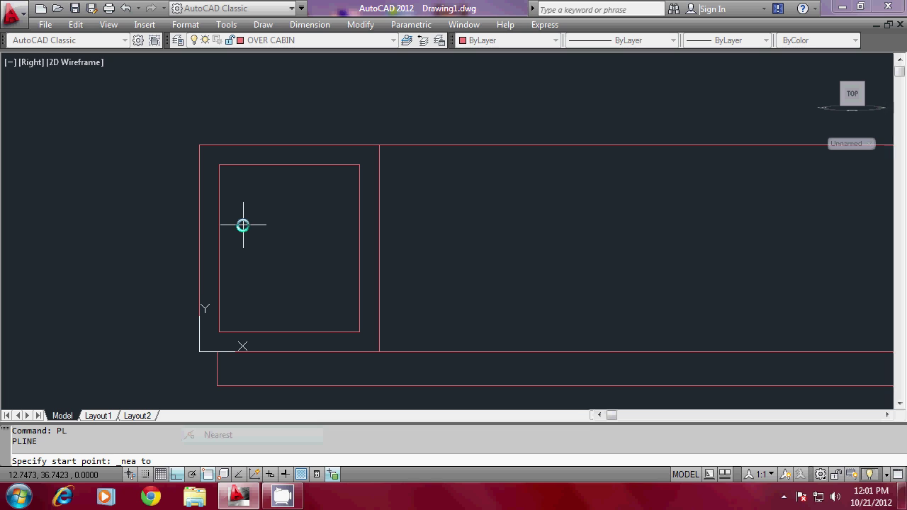
click(220, 205)
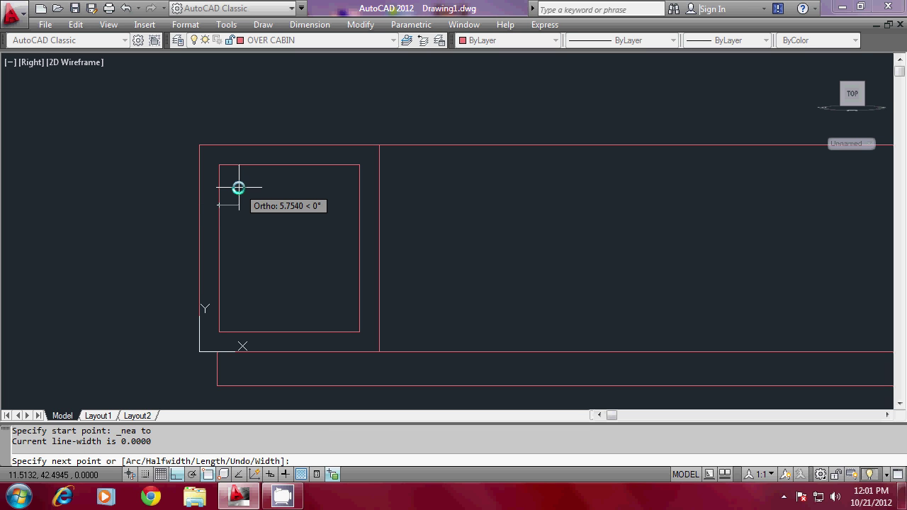
With Ortho off, draw an S-shaped arc polyline from the panel's left edge to its top edge.
key(F8)
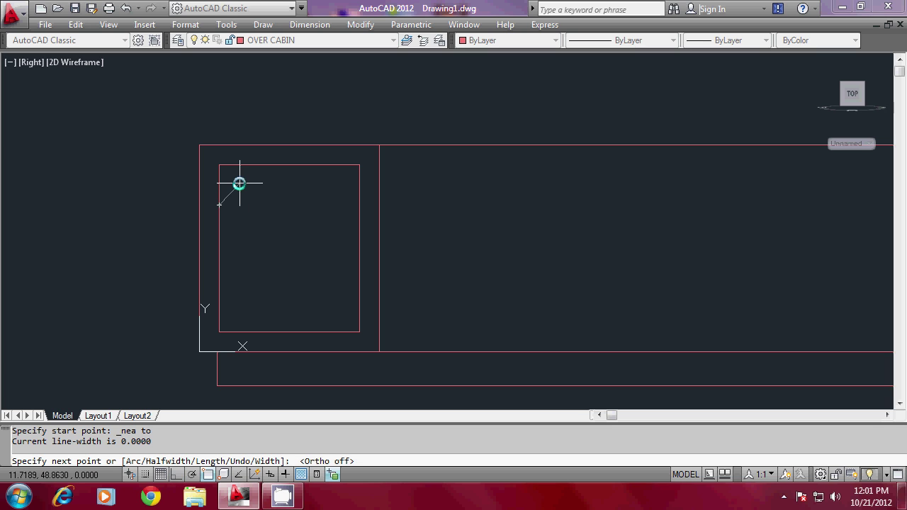
scroll(239, 184, up, 2)
scroll(240, 189, up, 3)
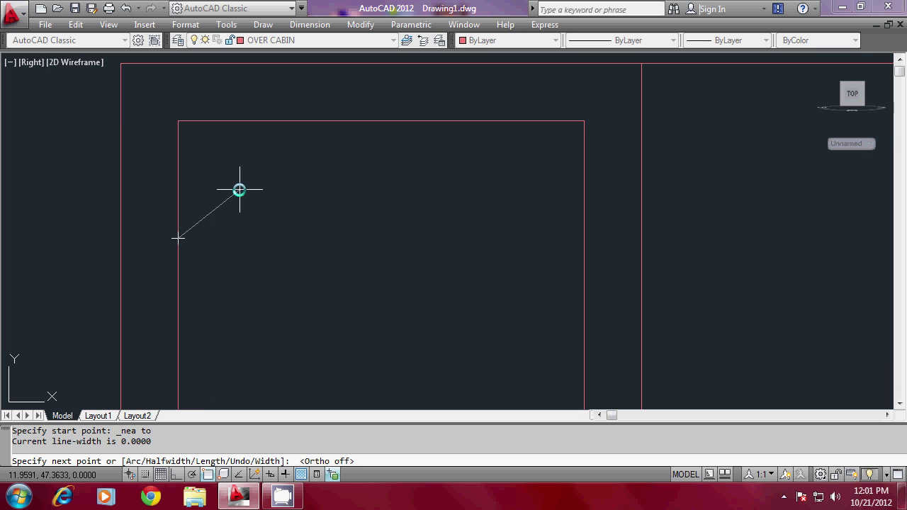
text(A)
key(Return)
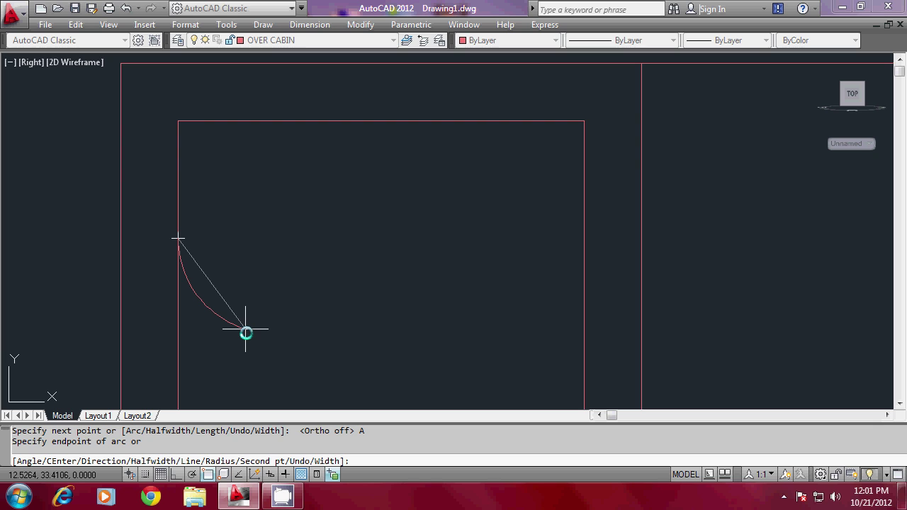
text(S)
key(Return)
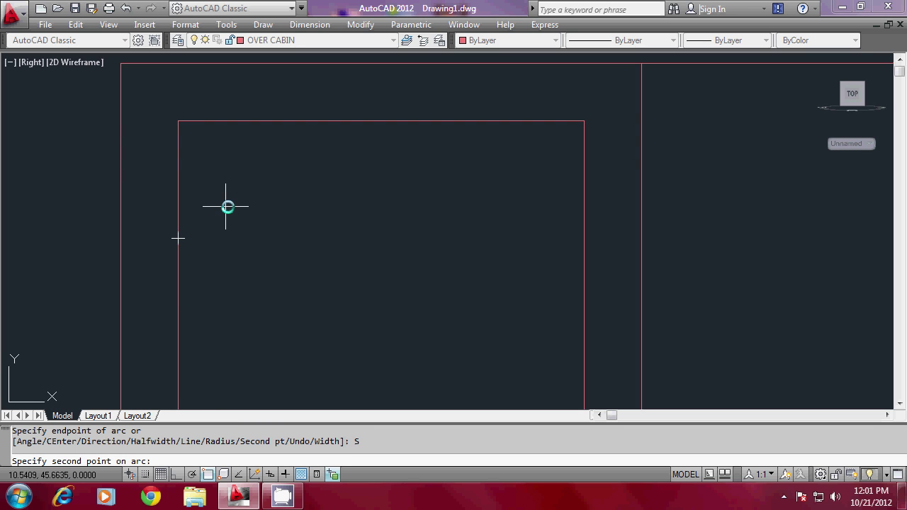
click(233, 202)
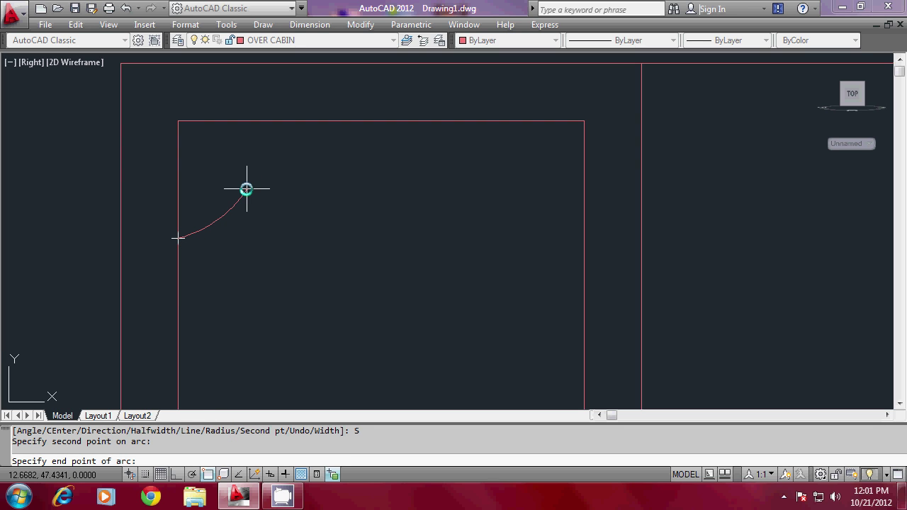
click(271, 160)
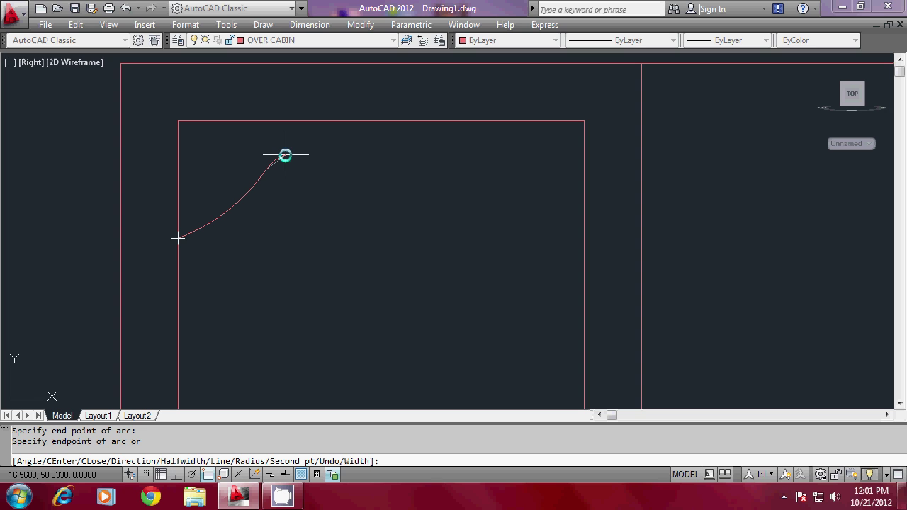
click(334, 124)
key(Return)
scroll(371, 111, down, 2)
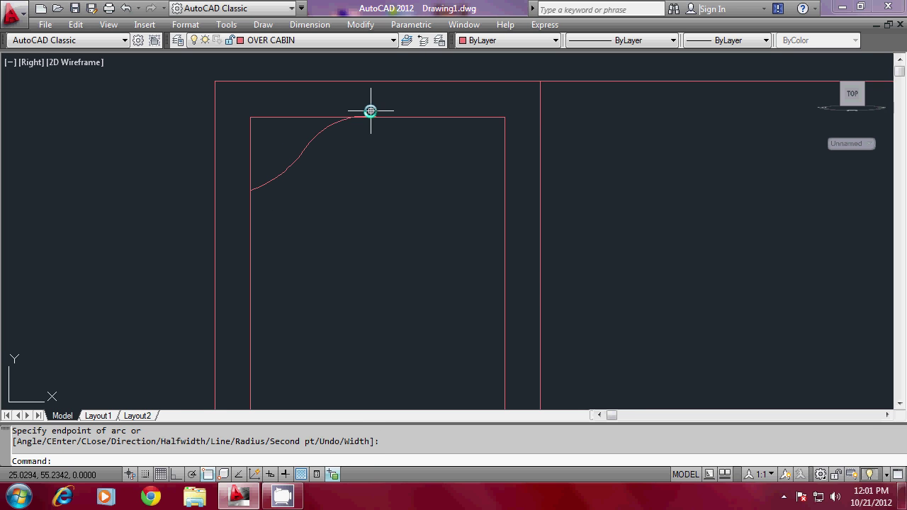
scroll(370, 111, down, 2)
key(Escape)
key(Escape)
Mirror the S-curve about a vertical axis through its top end, keeping the original.
text(MI)
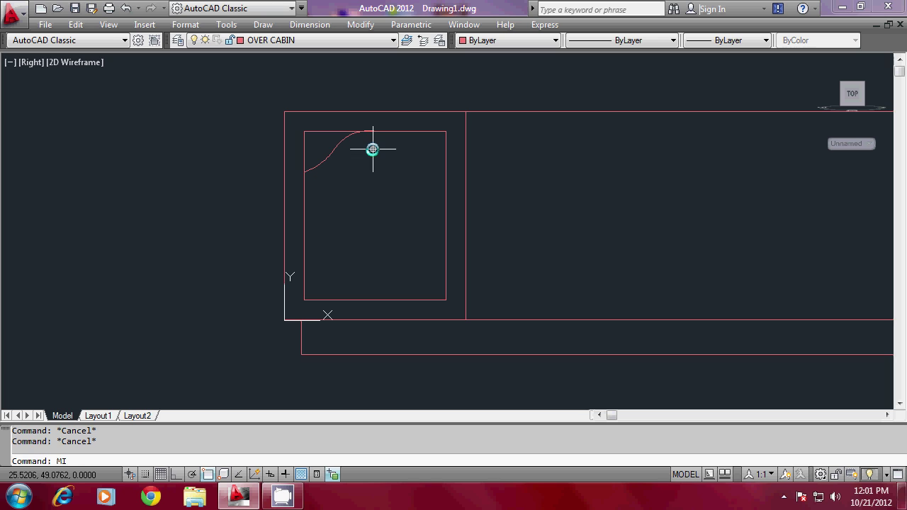
key(Return)
click(365, 150)
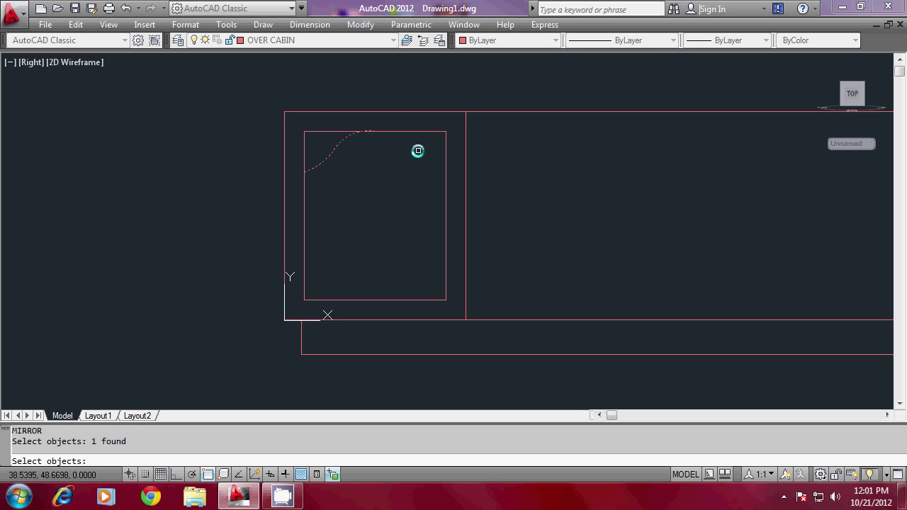
key(Return)
click(374, 132)
key(F8)
click(374, 235)
key(Return)
key(Escape)
key(Escape)
scroll(369, 149, up, 3)
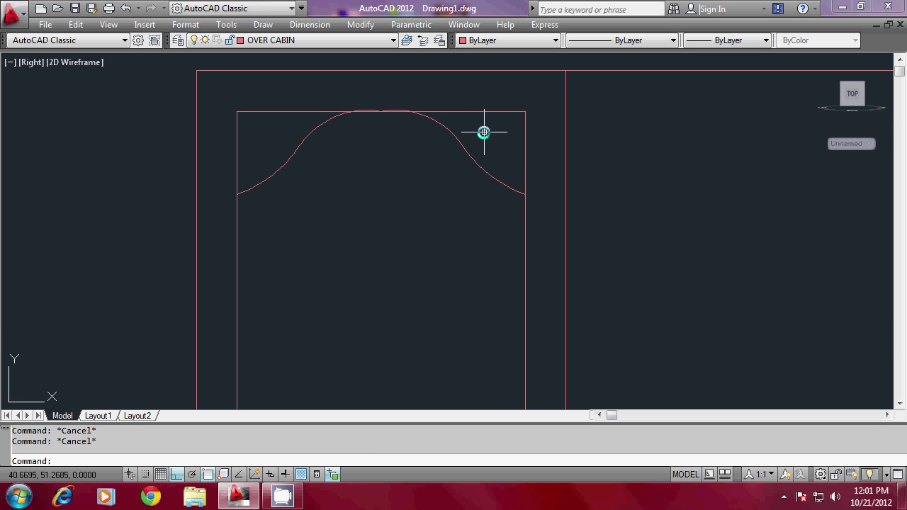
Trim the panel's square top corners back to the arch curves.
text(tr)
key(Return)
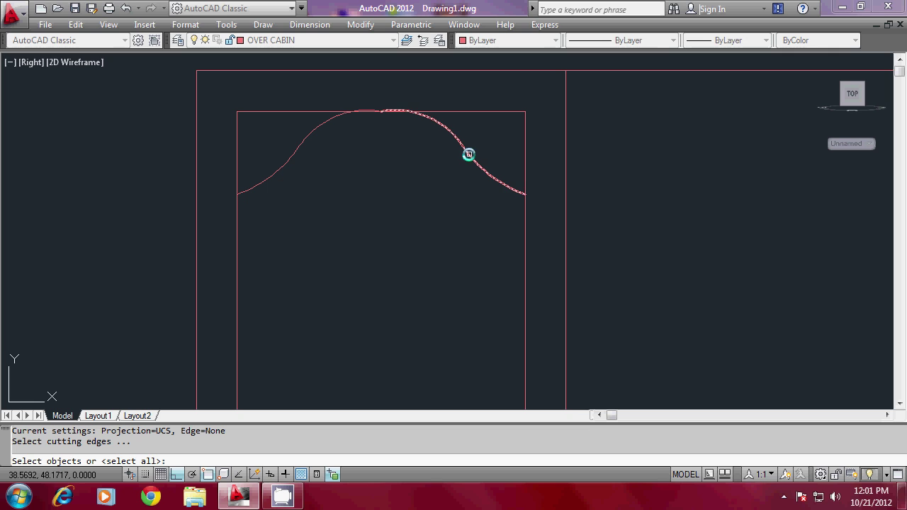
click(313, 128)
key(Return)
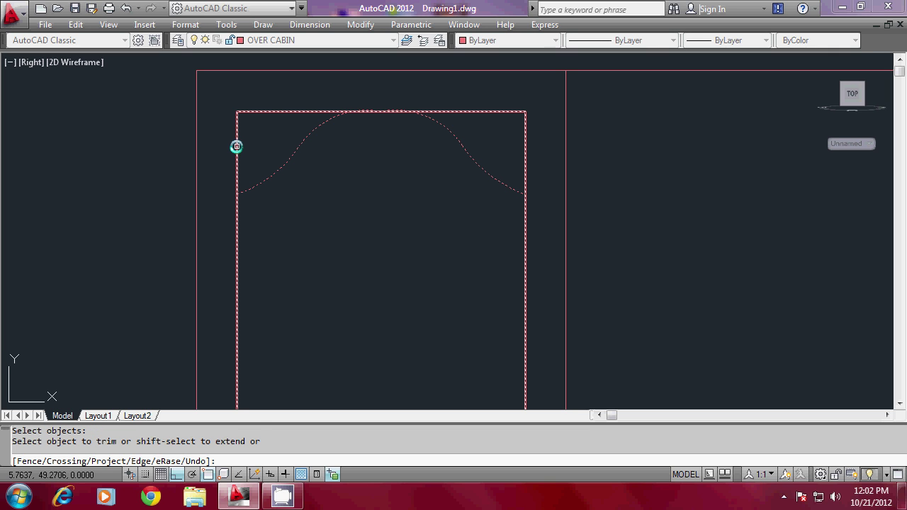
click(235, 145)
scroll(433, 116, up, 3)
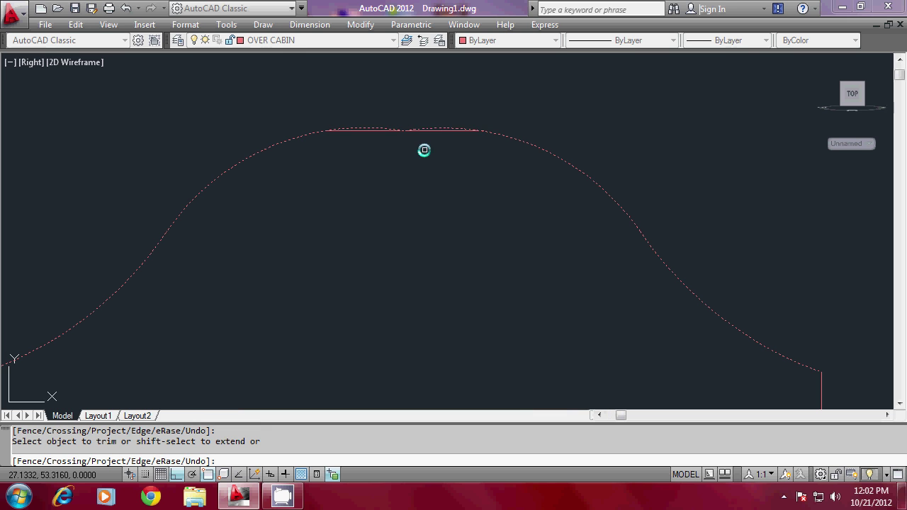
key(Return)
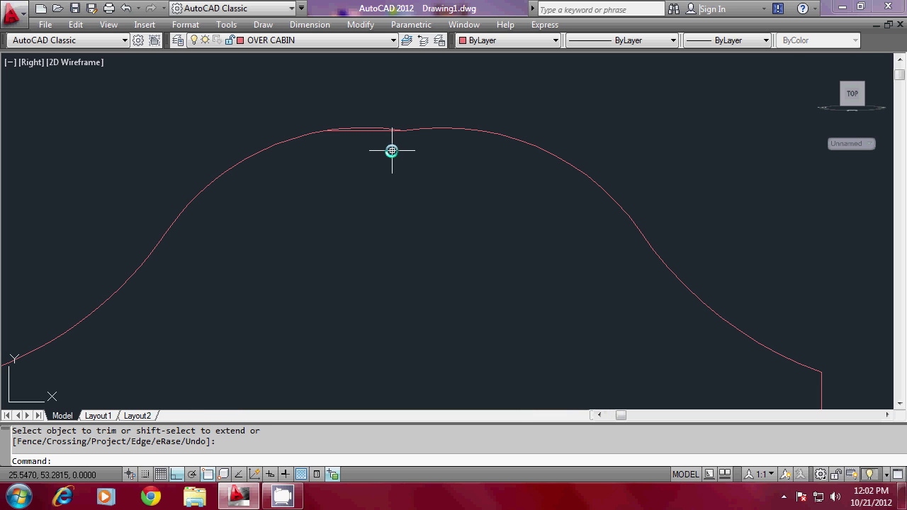
Erase the leftover straight sliver at the top of the arch.
key(Escape)
text(e)
key(Return)
click(368, 131)
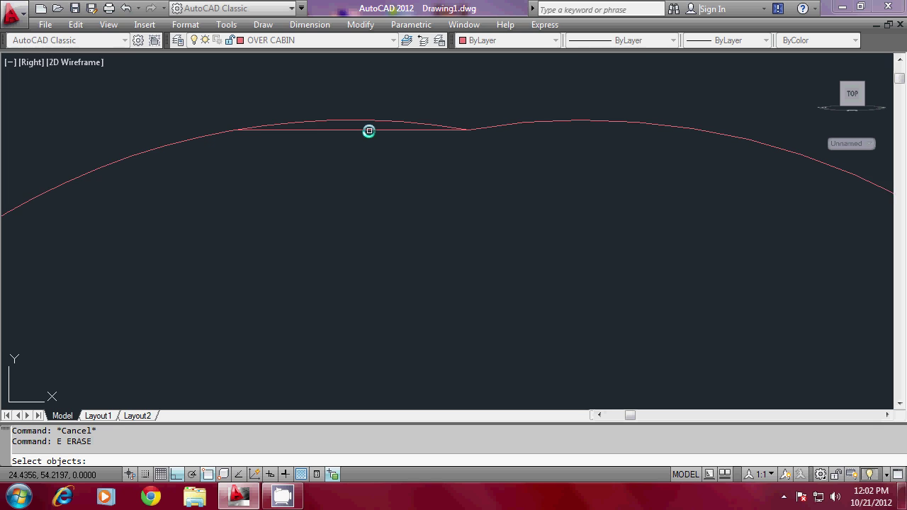
key(Return)
Join the arch and side lines into one closed polyline using PEDIT Join with ALL.
scroll(370, 131, down, 5)
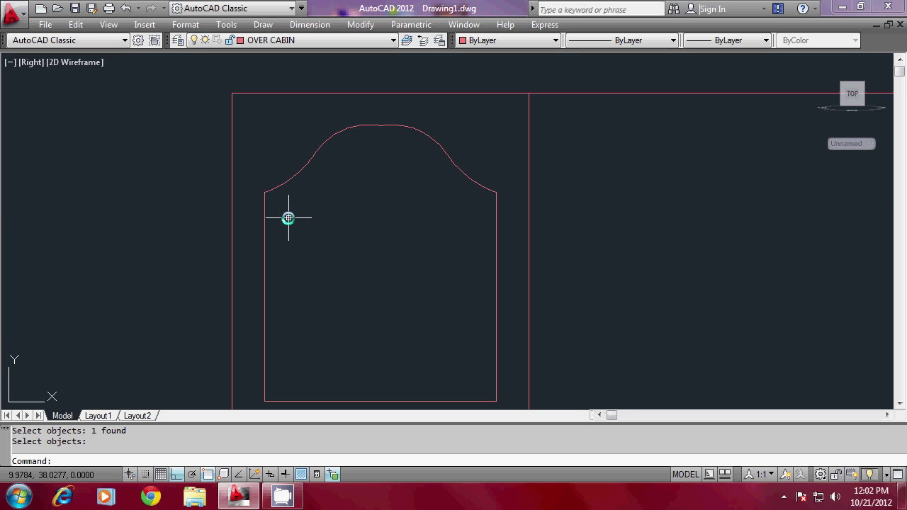
text(PE)
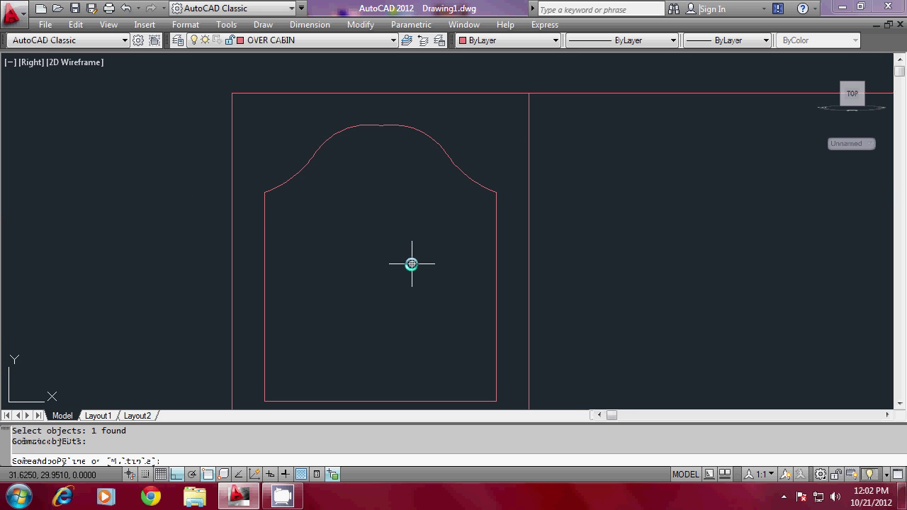
key(Return)
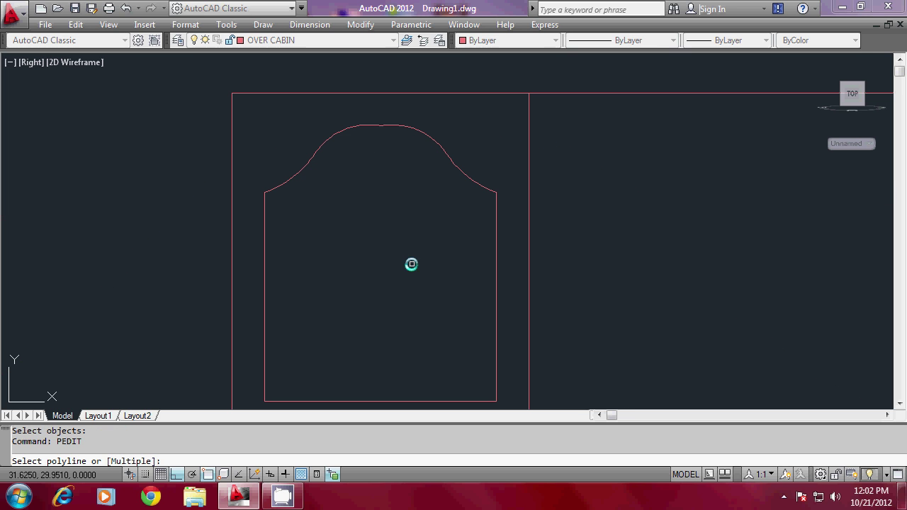
click(494, 267)
text(J)
key(Return)
text(AL)
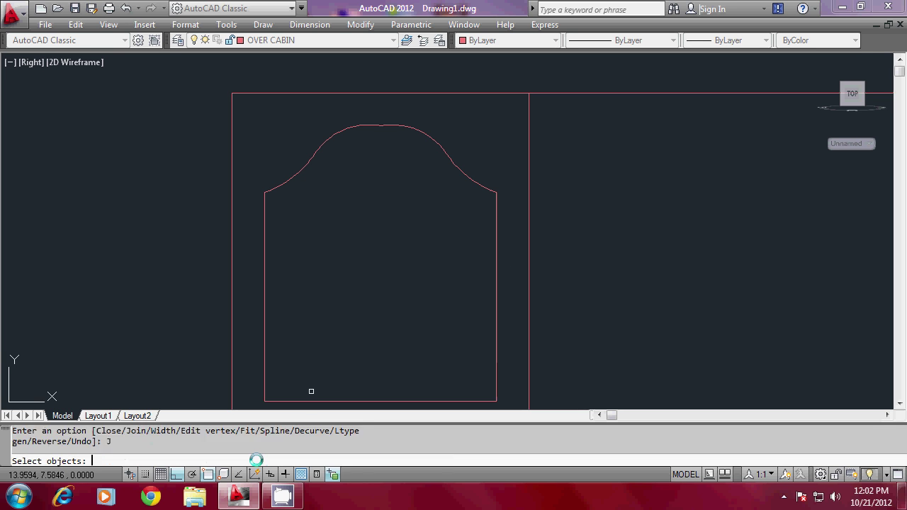
text(L)
key(Return)
key(Return)
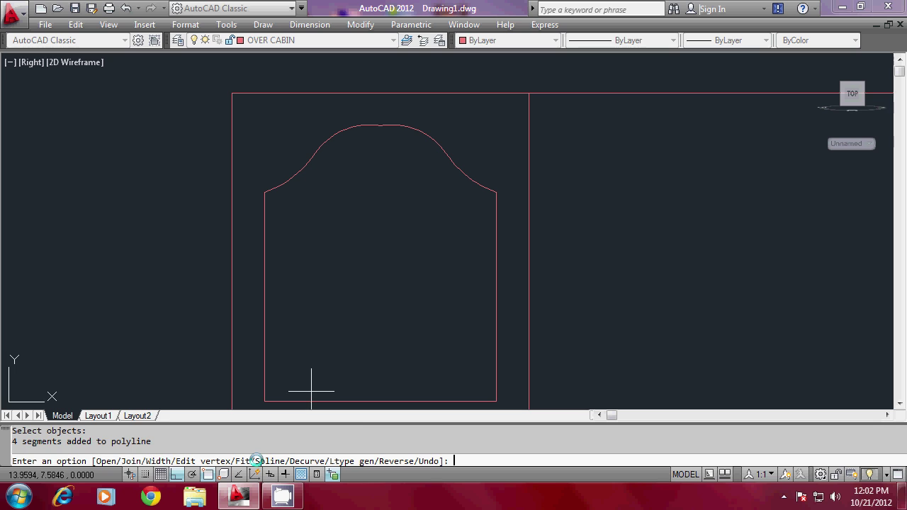
key(Return)
key(ctrl+a)
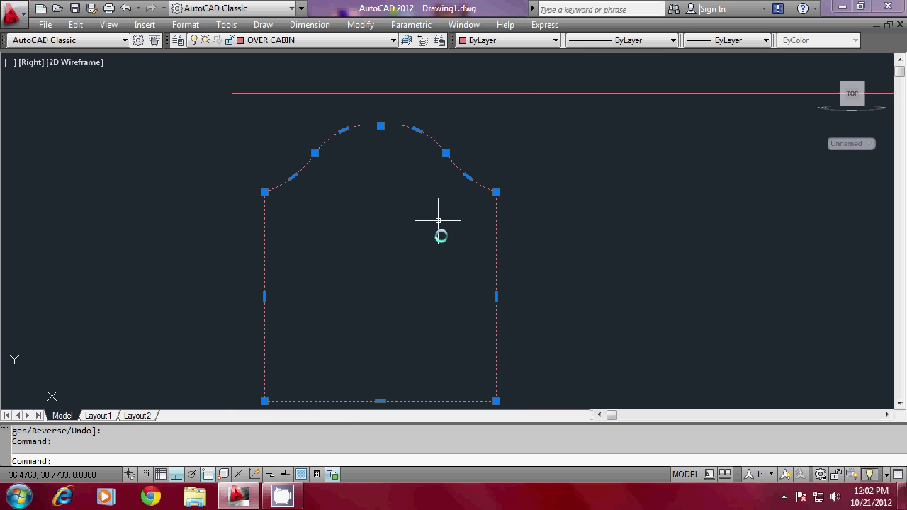
key(Escape)
key(Escape)
scroll(376, 103, up, 5)
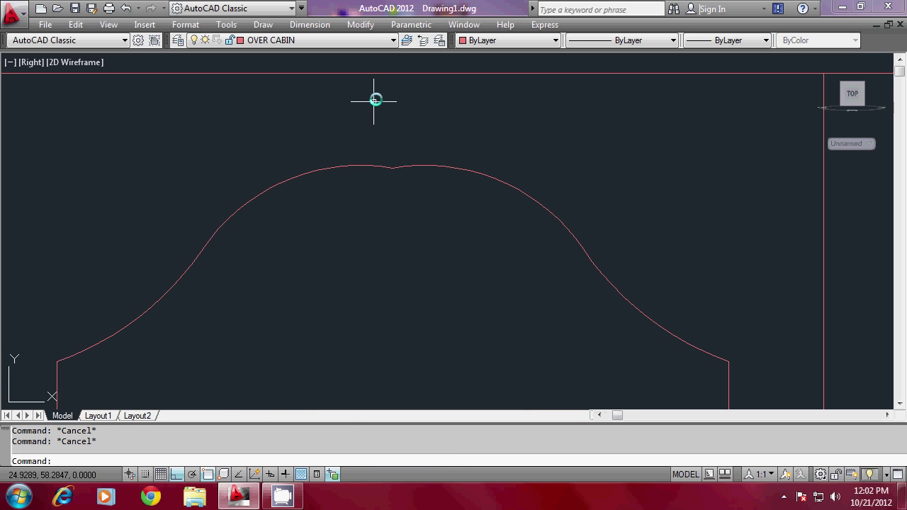
Stretch the arch's top vertex upward to round off the crown, then check the outline.
scroll(375, 100, up, 2)
scroll(366, 202, down, 2)
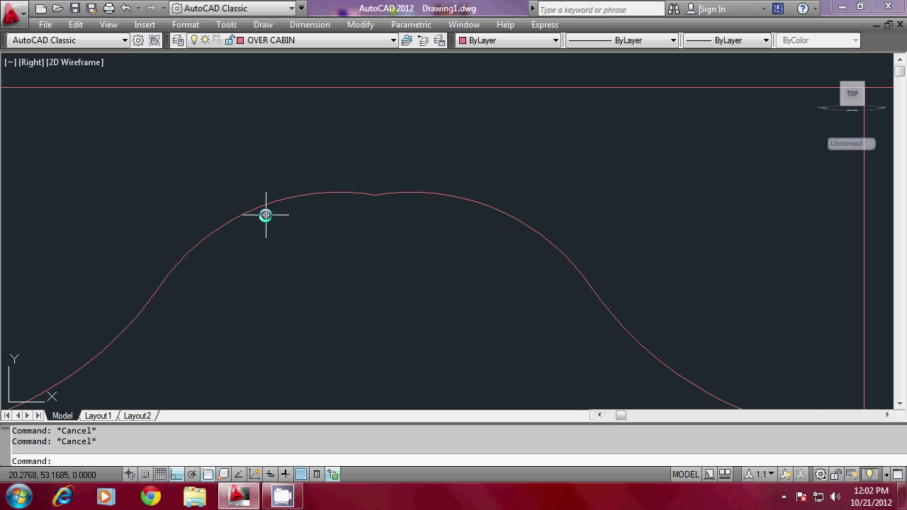
click(397, 193)
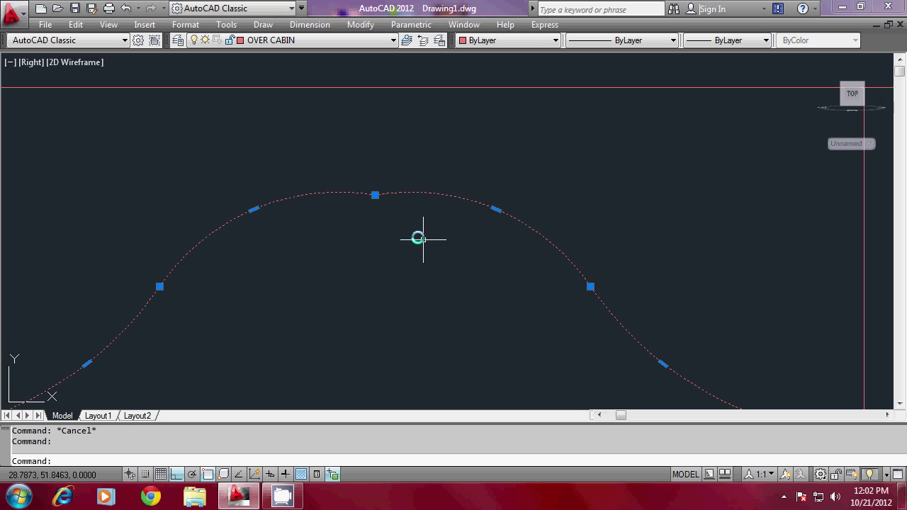
click(376, 195)
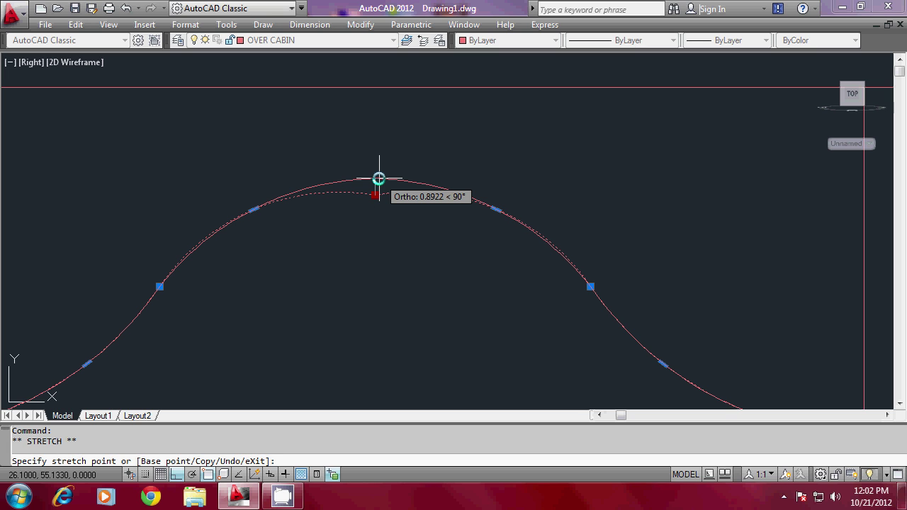
scroll(378, 177, up, 3)
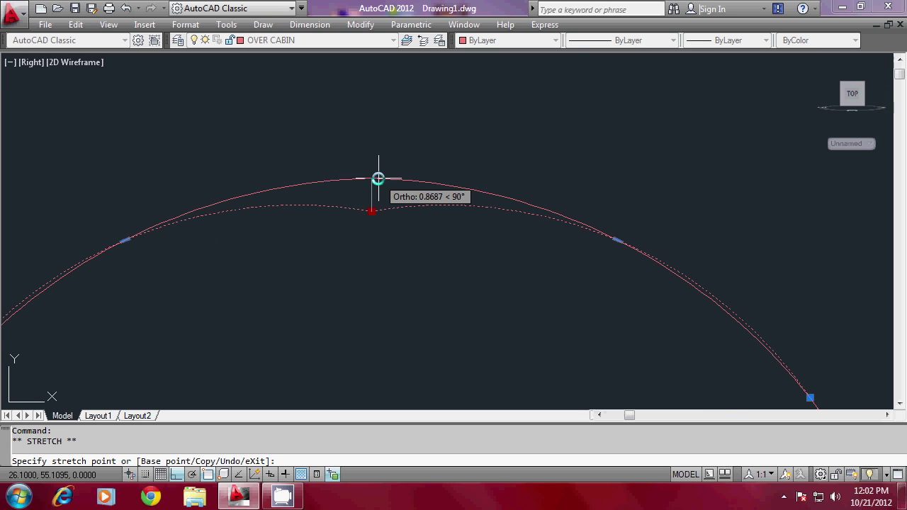
click(378, 179)
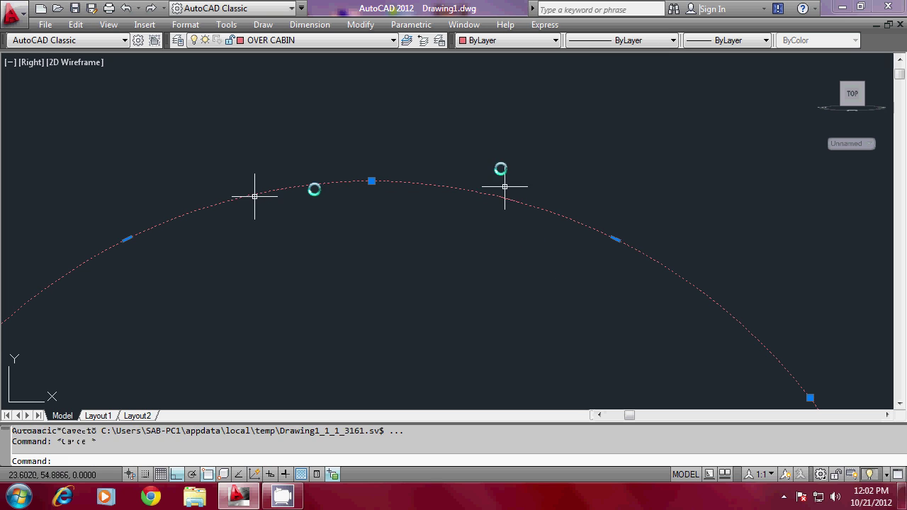
key(Escape)
key(Escape)
scroll(494, 126, down, 5)
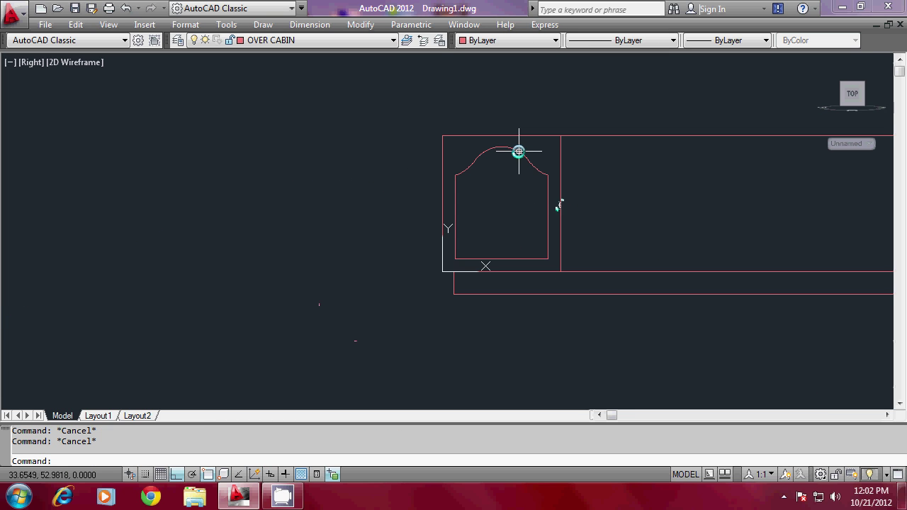
scroll(558, 204, up, 2)
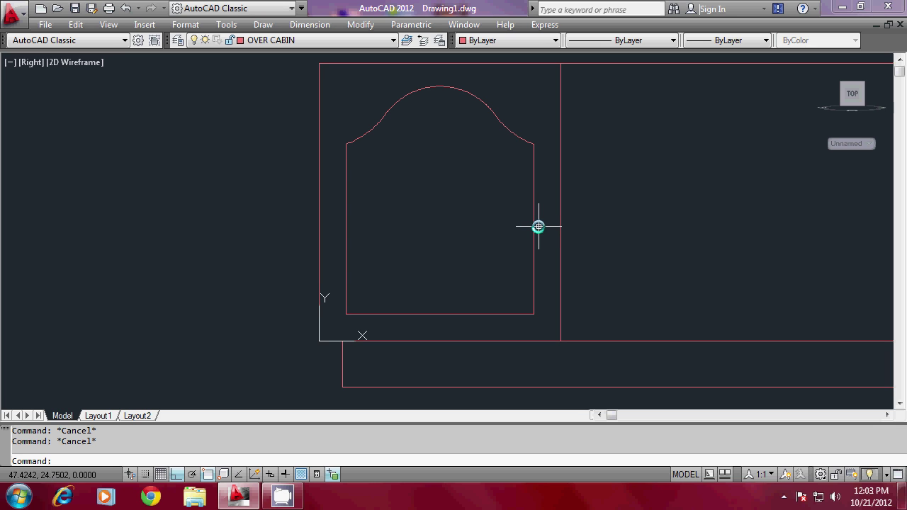
click(509, 129)
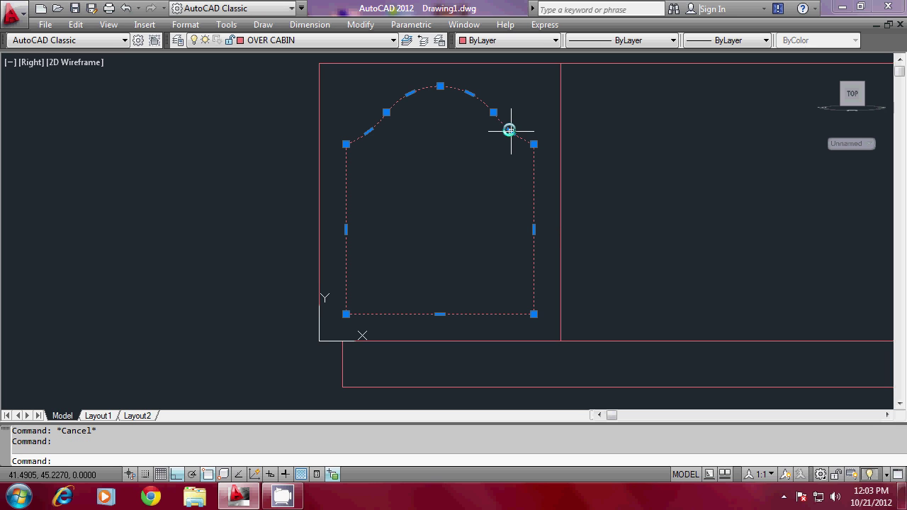
key(Escape)
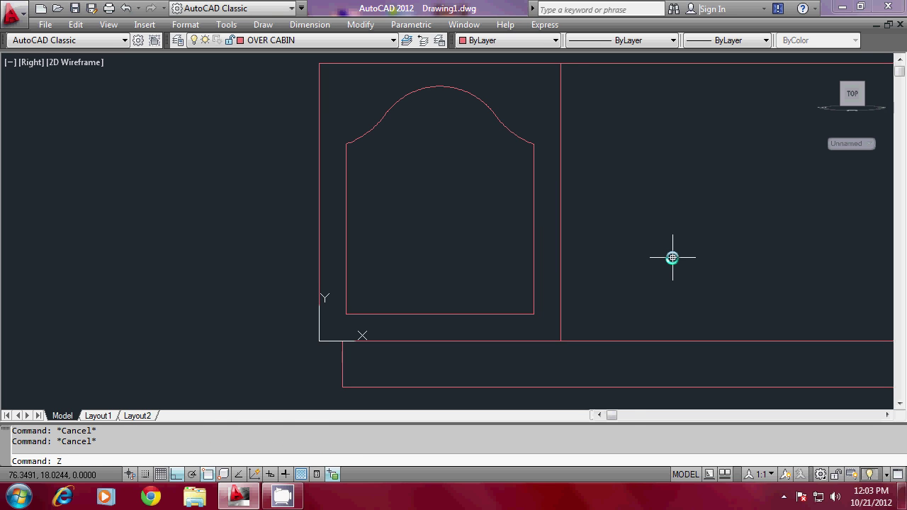
Zoom back through previous views to restore the 3D cabinet view.
text(z)
key(Return)
text(p)
key(Return)
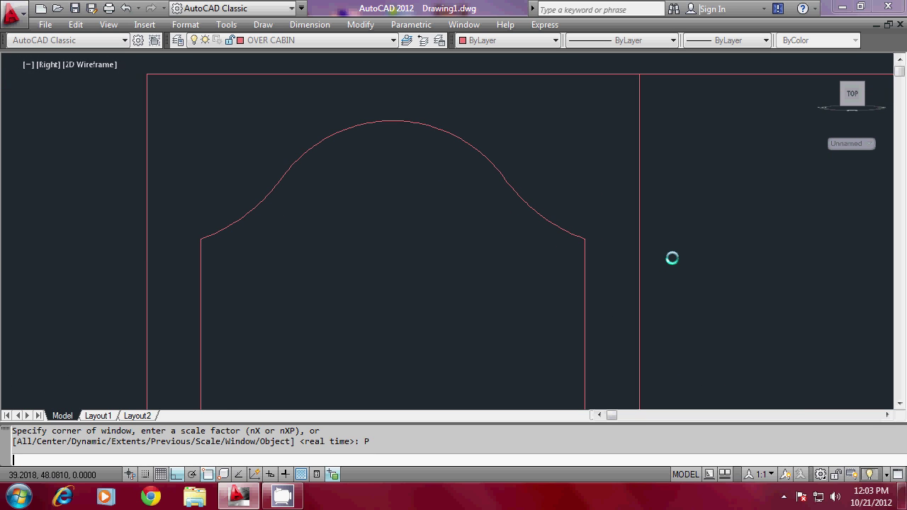
key(Return)
text(P)
key(Return)
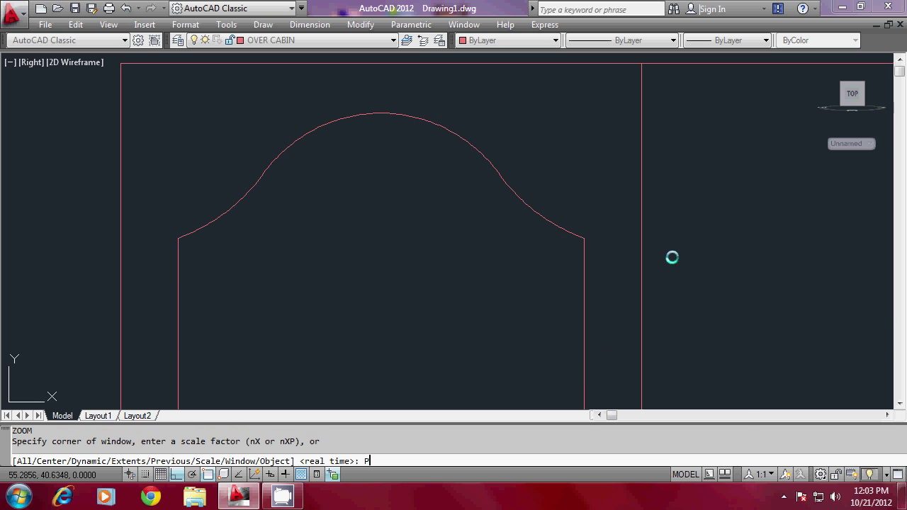
key(Return)
key(Return)
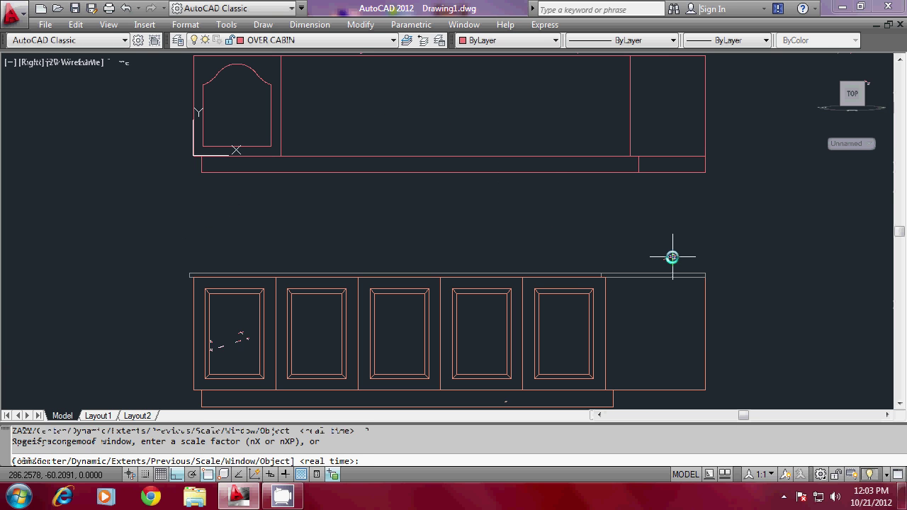
text(P)
key(Return)
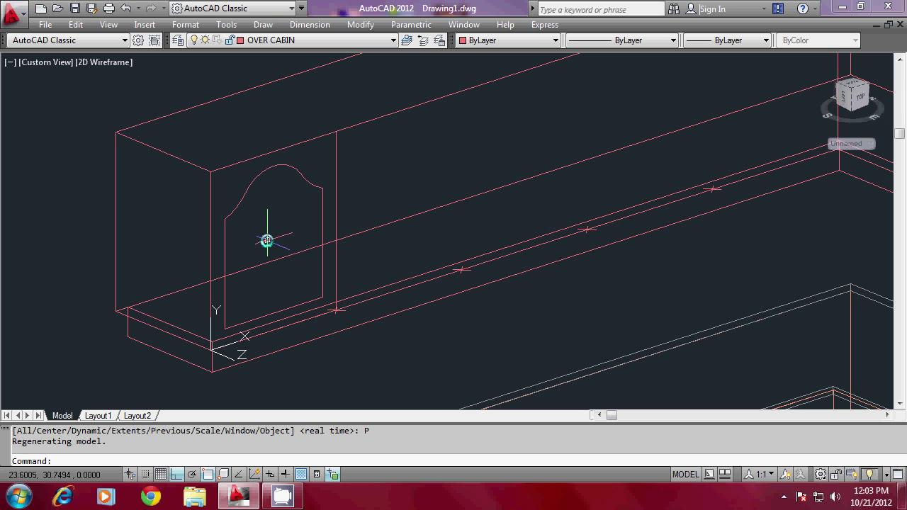
scroll(293, 284, up, 2)
scroll(316, 267, down, 2)
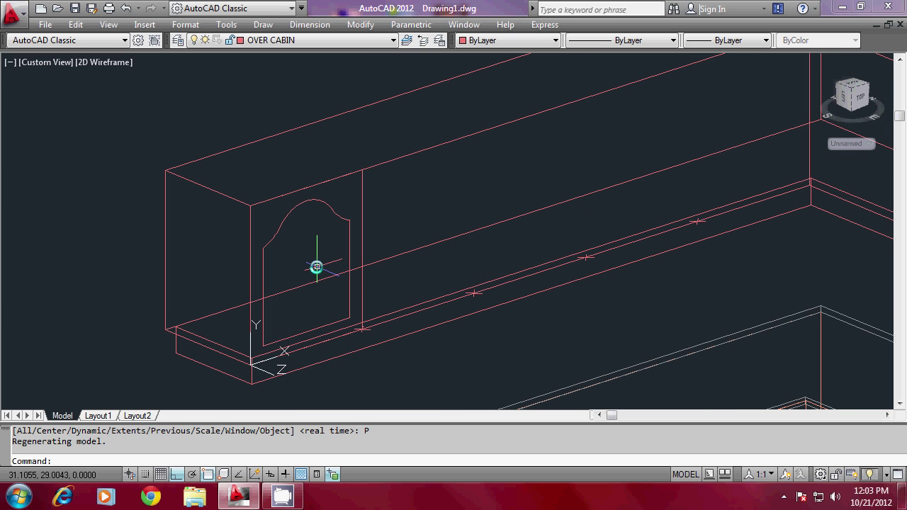
scroll(316, 266, up, 2)
scroll(320, 268, down, 1)
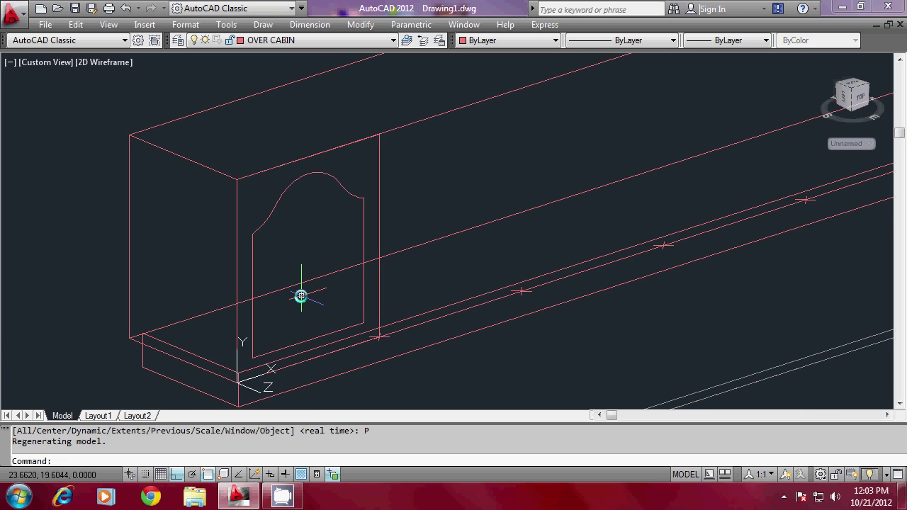
Extrude the arched door profile into a solid panel with height -2.5.
key(Escape)
text(EXT)
key(Return)
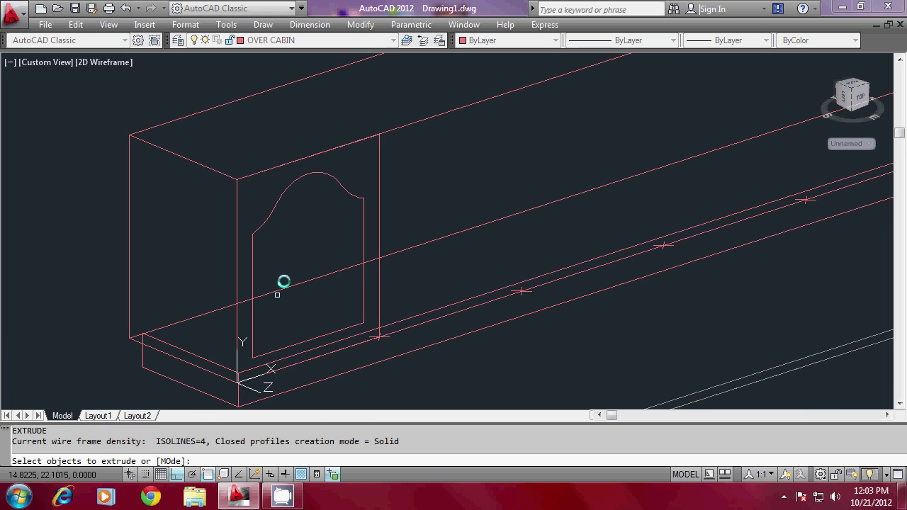
click(340, 184)
key(Return)
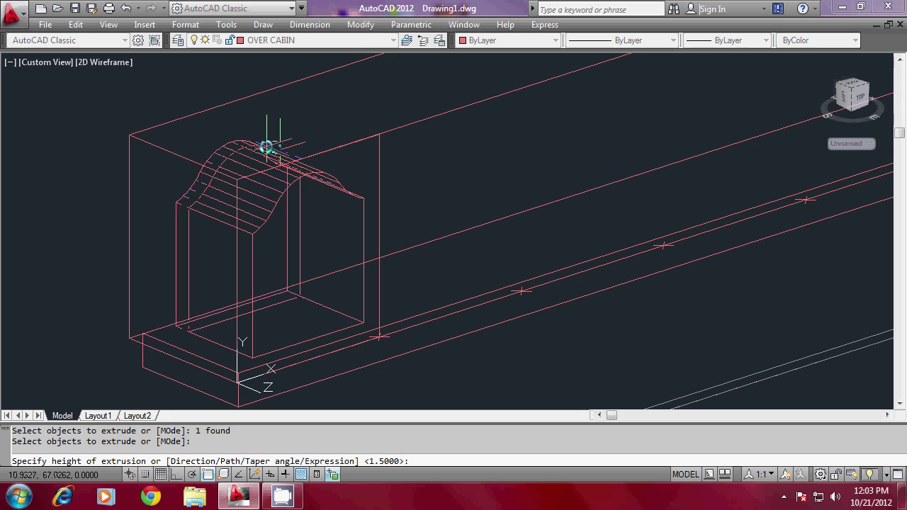
text(-2.)
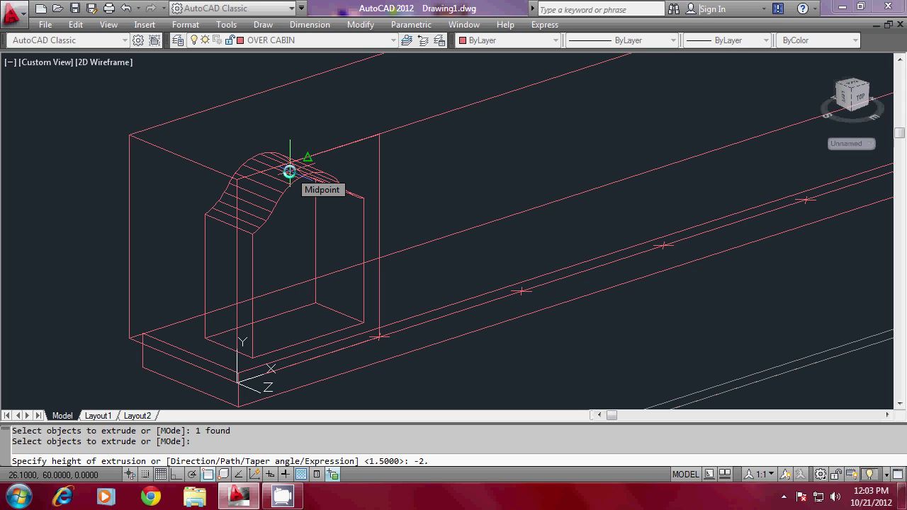
key(Escape)
key(Escape)
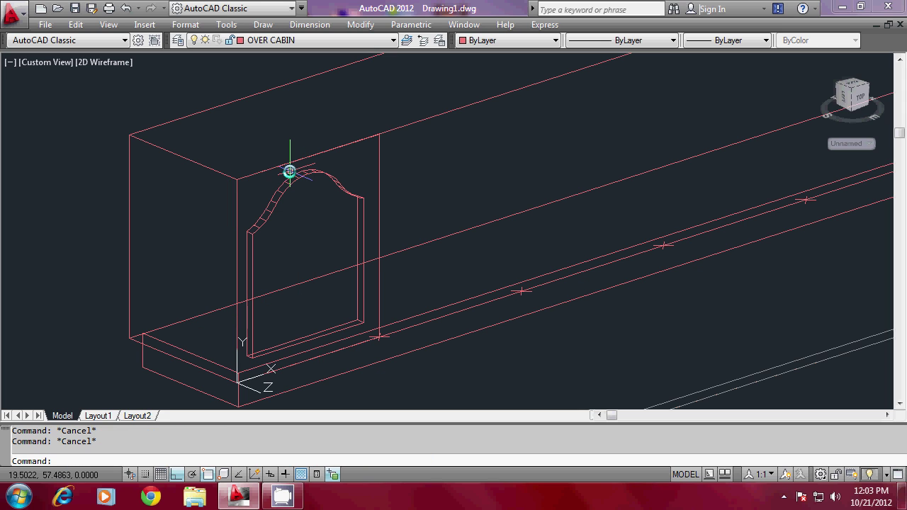
Start a SUBTRACT, cancel it, and dismiss the tip about combining surfaces.
text(su)
key(Return)
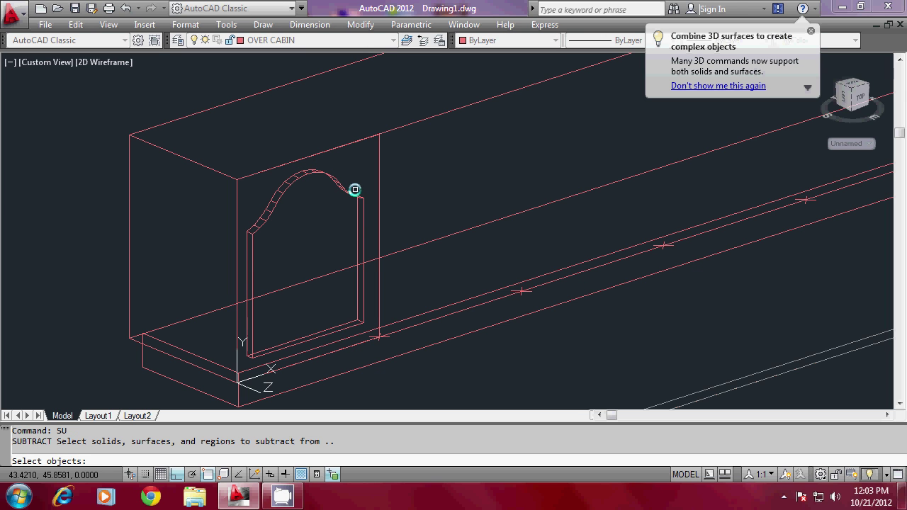
key(Escape)
click(810, 31)
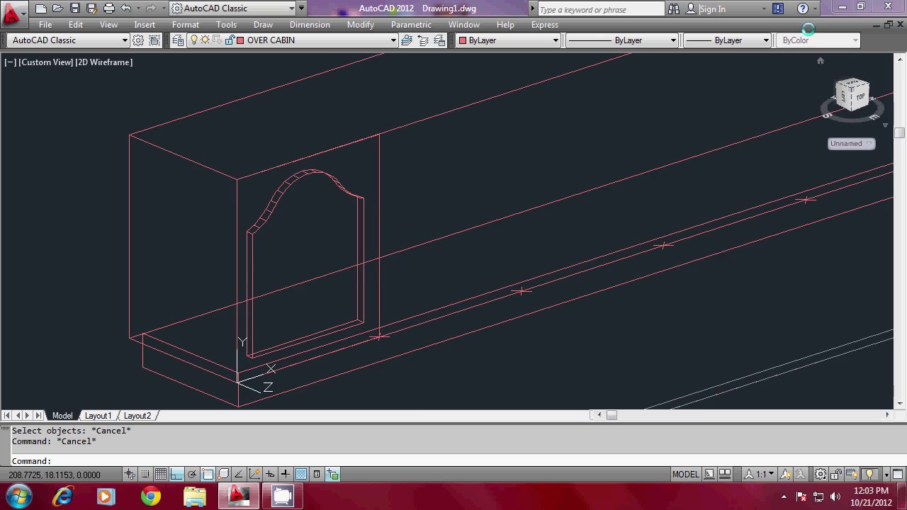
scroll(264, 335, down, 2)
scroll(298, 294, up, 2)
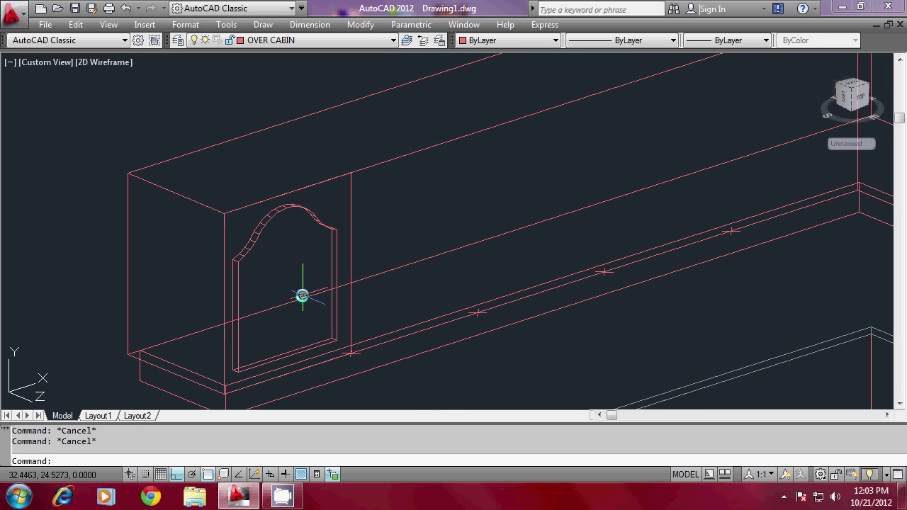
Start copying the arched door, selecting it with a crossing window.
scroll(197, 331, down, 2)
scroll(247, 339, up, 2)
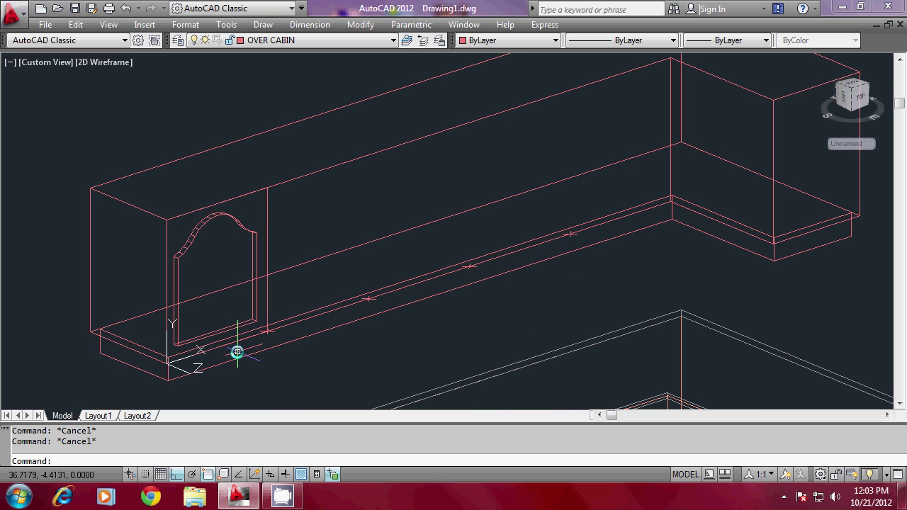
text(CP)
key(Return)
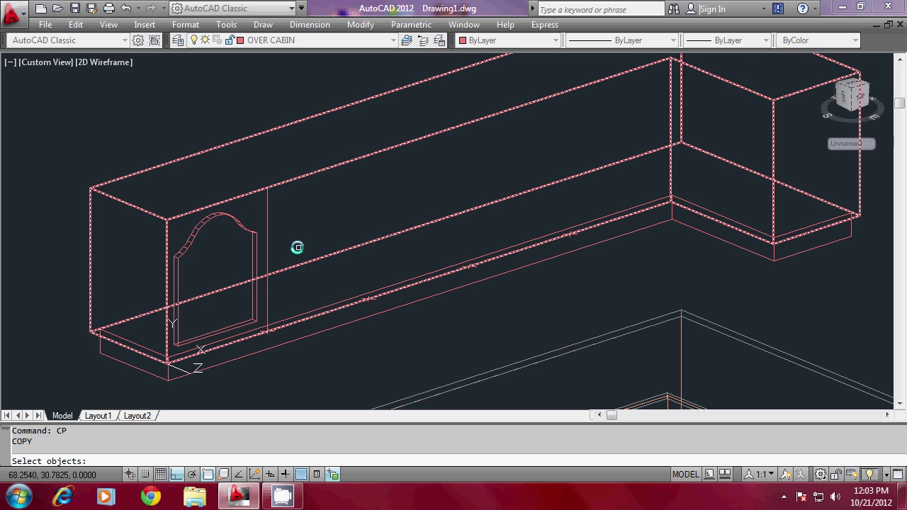
click(297, 247)
click(241, 355)
key(Return)
scroll(177, 370, up, 3)
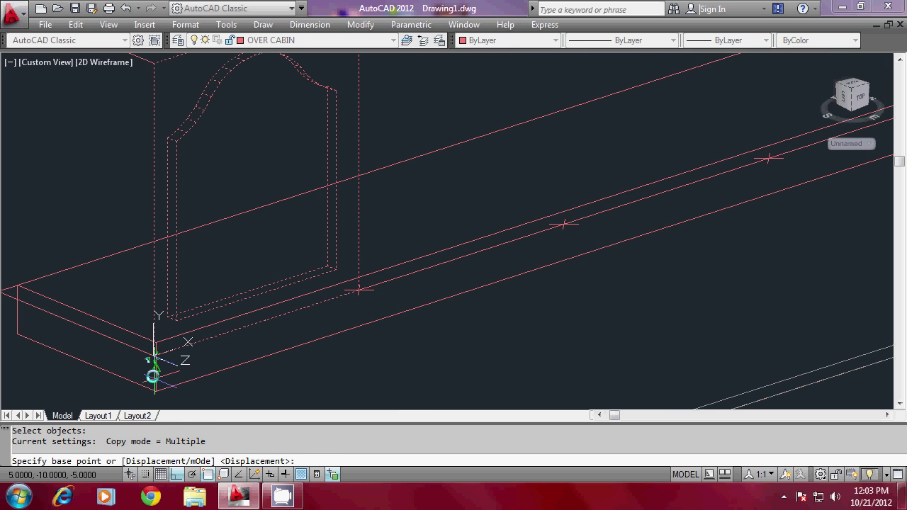
Place door copies from the cabinet's lower-left corner into the remaining bays.
click(153, 375)
click(361, 290)
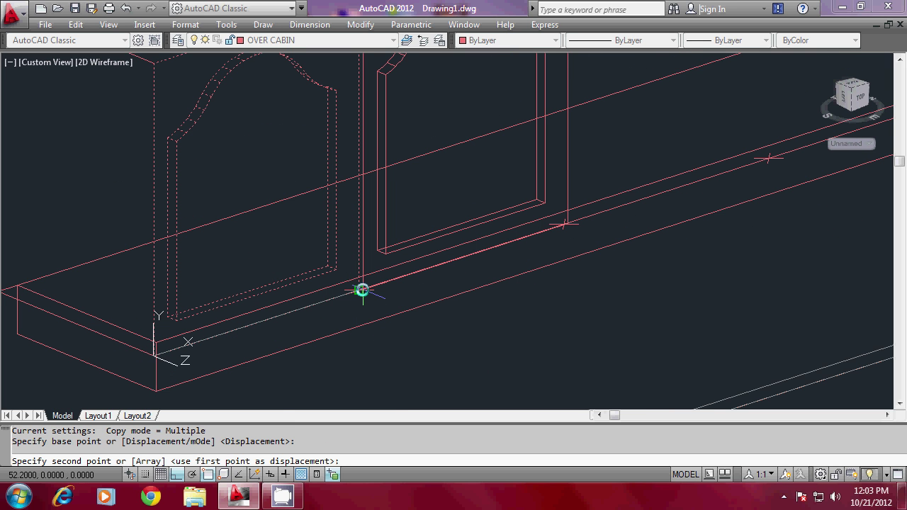
click(568, 224)
scroll(371, 307, down, 3)
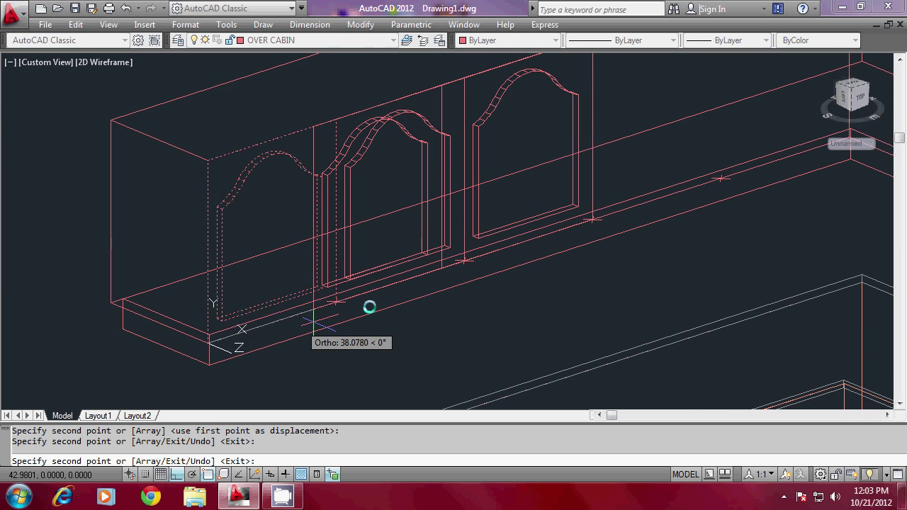
scroll(599, 228, up, 3)
click(598, 227)
scroll(517, 326, down, 3)
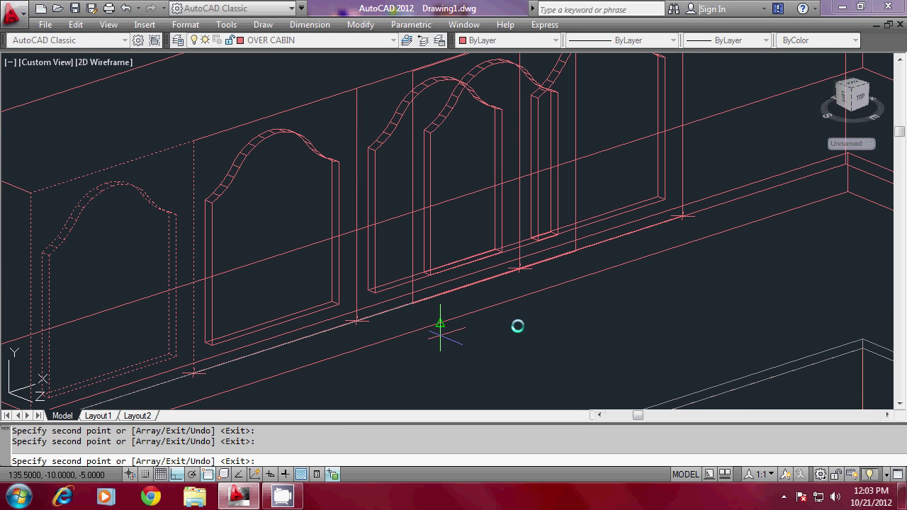
key(Escape)
key(Escape)
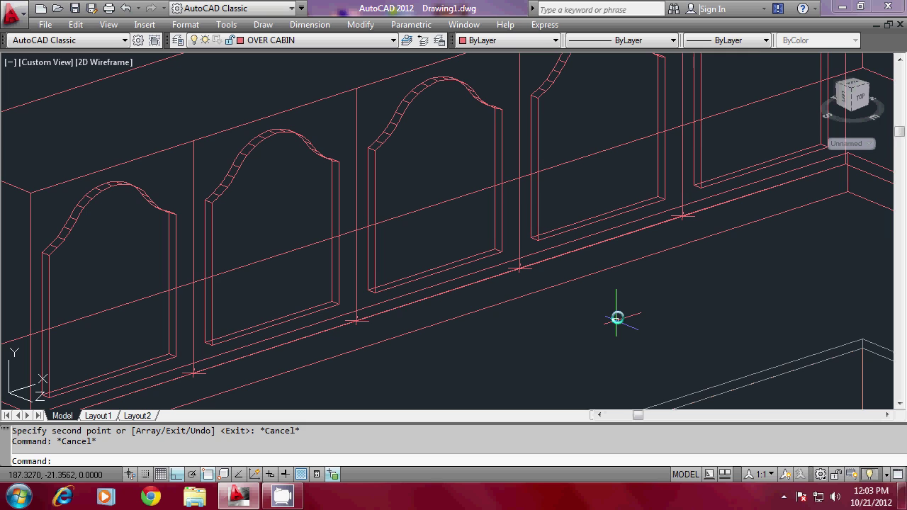
key(Escape)
scroll(617, 318, down, 3)
Subtract the five arched door solids from the upper cabinet box.
text(SU)
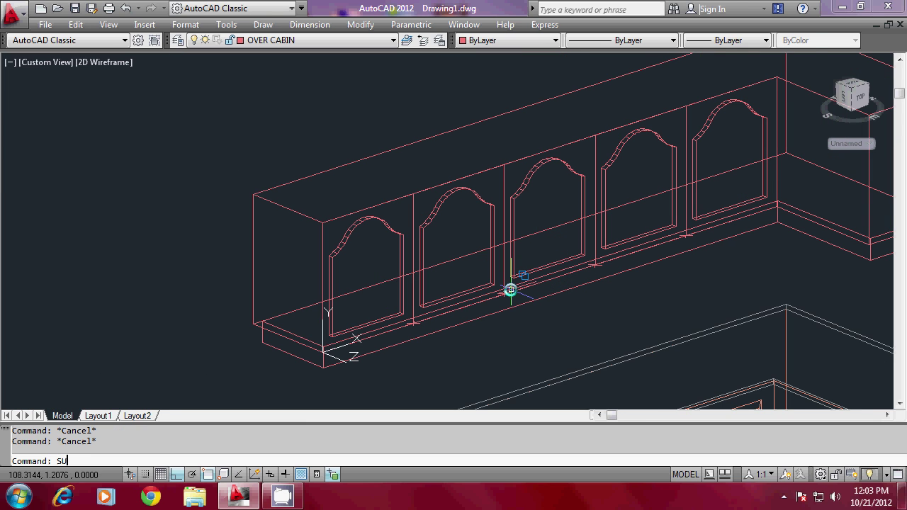
key(Return)
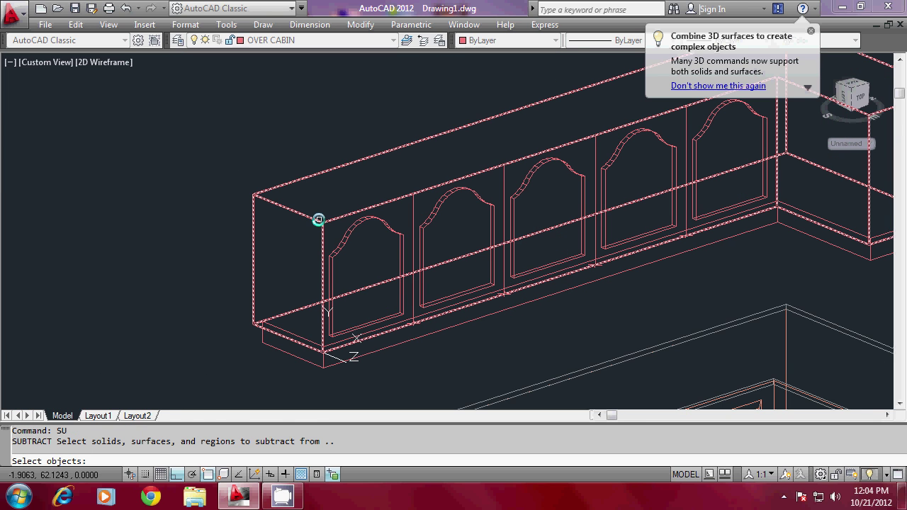
click(318, 220)
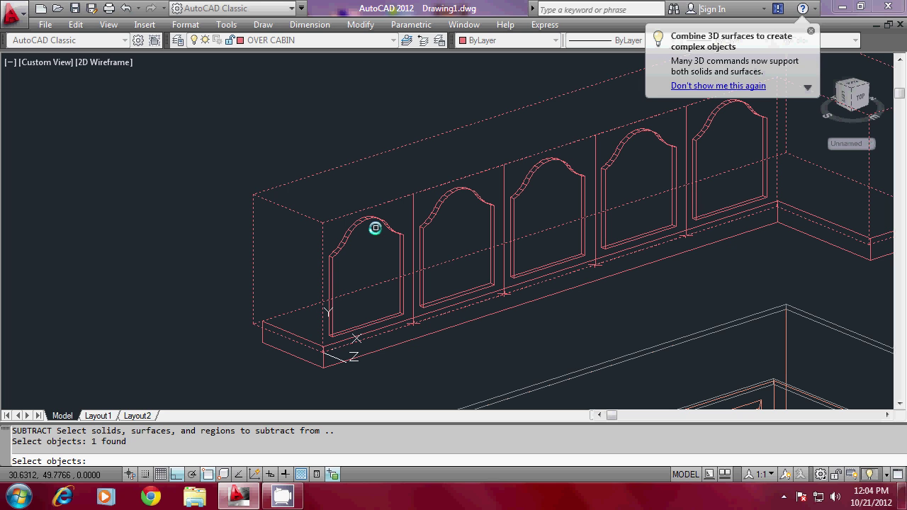
key(Return)
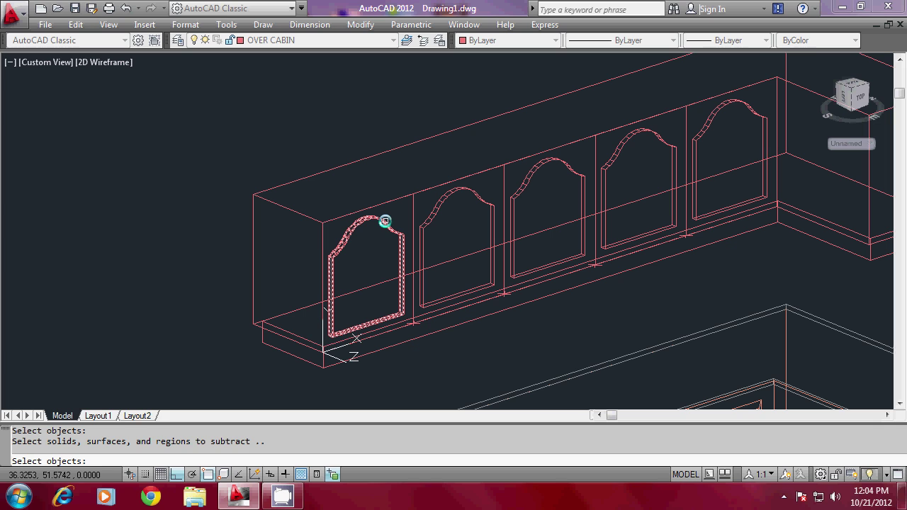
click(385, 221)
click(487, 202)
click(574, 177)
click(557, 156)
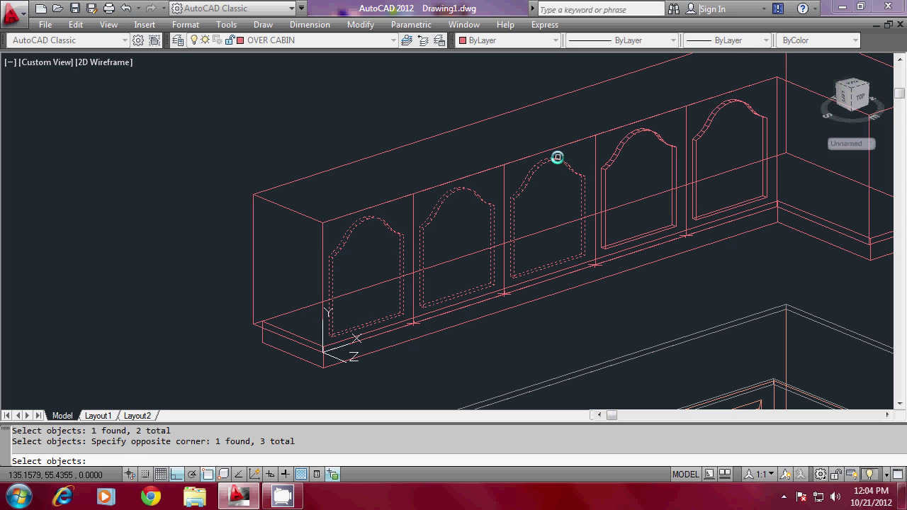
click(654, 131)
click(658, 190)
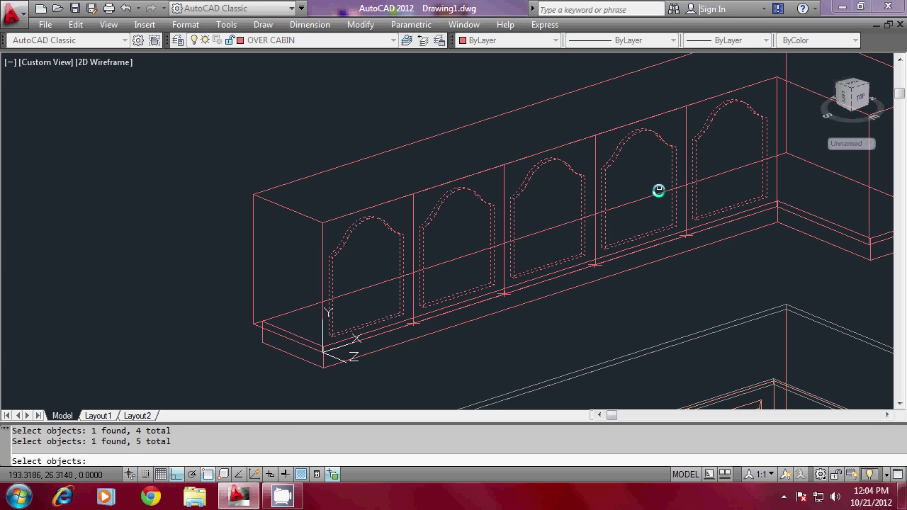
key(Return)
Shade the model to check the recessed doors, then undo back to wireframe.
click(268, 209)
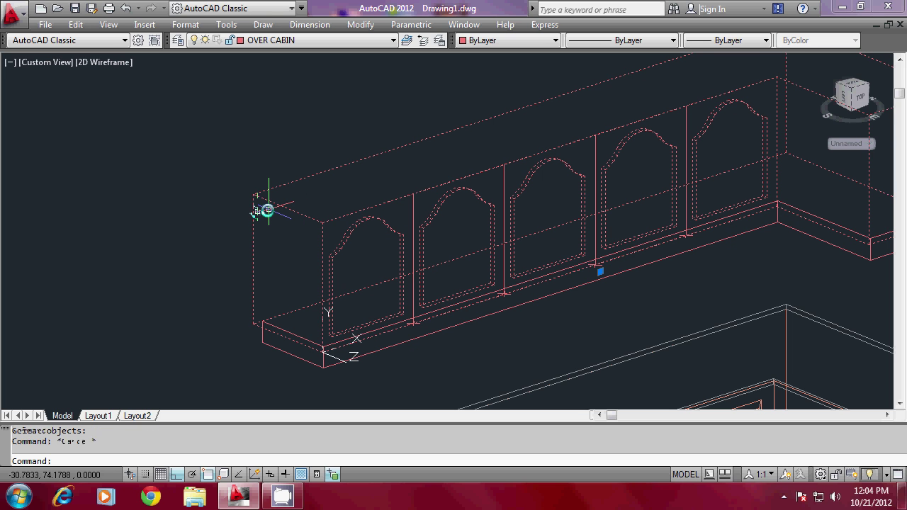
key(Escape)
key(Escape)
text(SHADE)
key(Return)
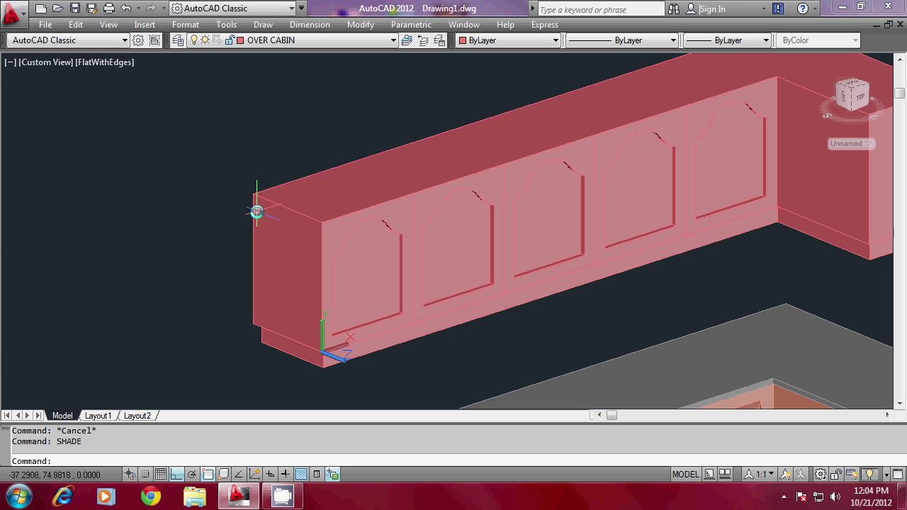
text(U)
key(Return)
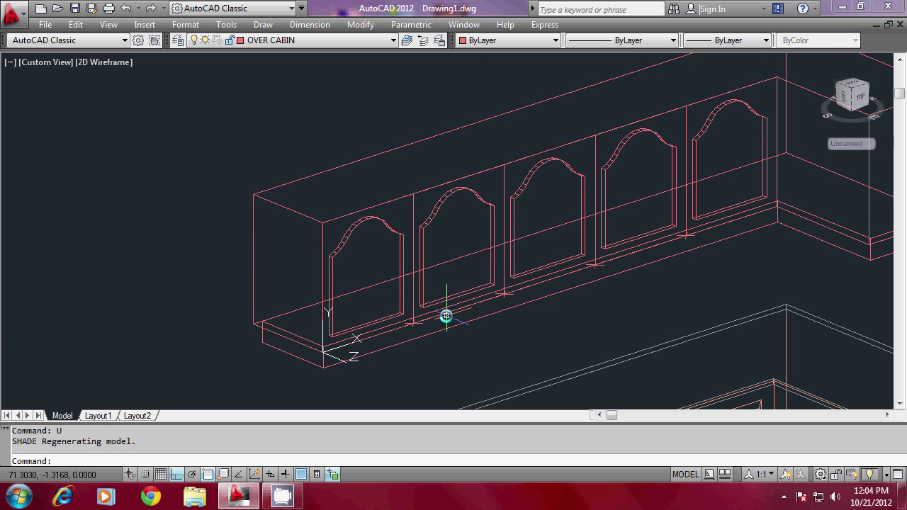
scroll(397, 304, up, 2)
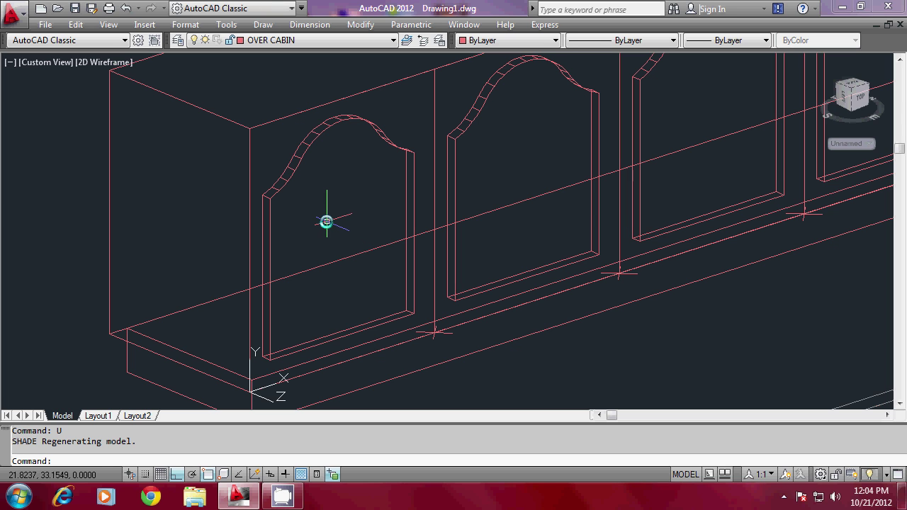
Create a GLASS layer with cyan colour 140 and set it as current.
text(la)
key(Return)
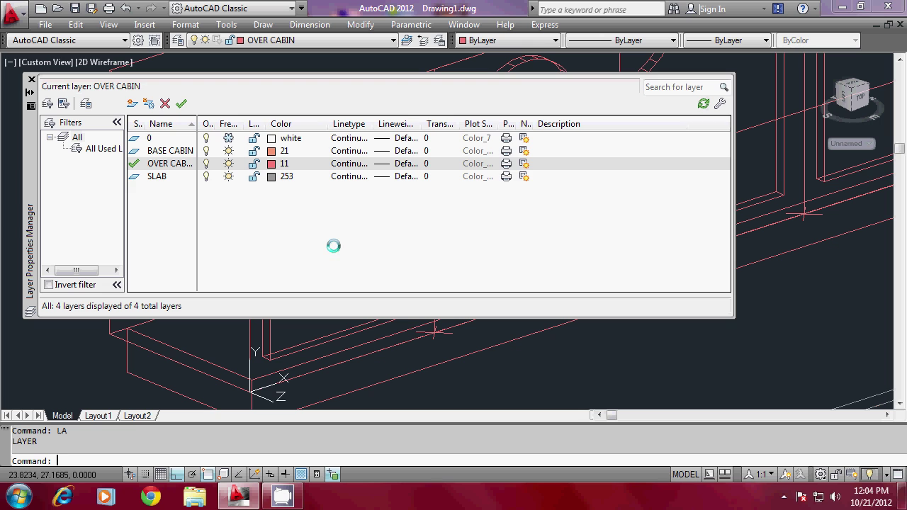
click(131, 104)
text(GLASS)
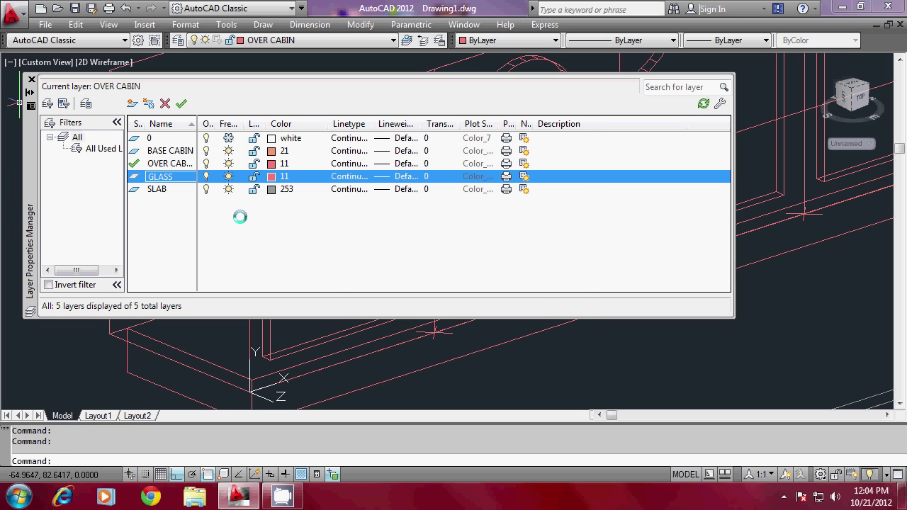
click(269, 177)
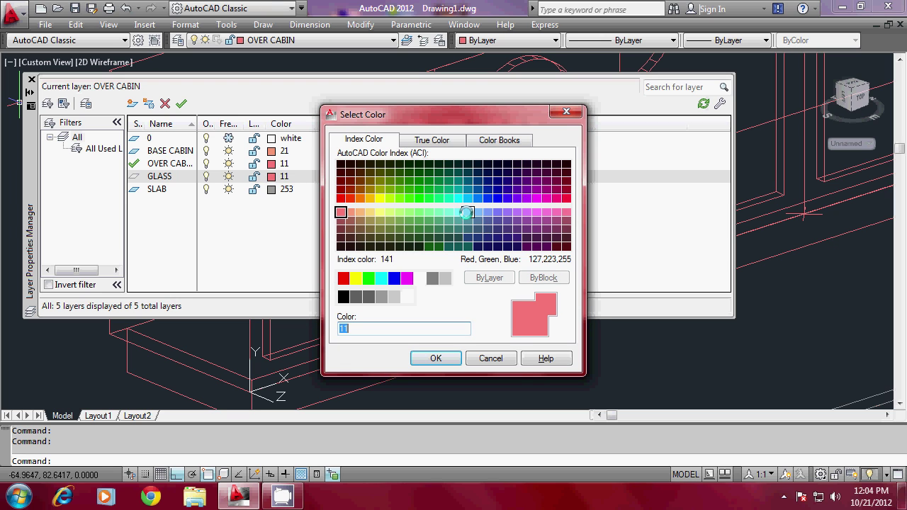
click(463, 197)
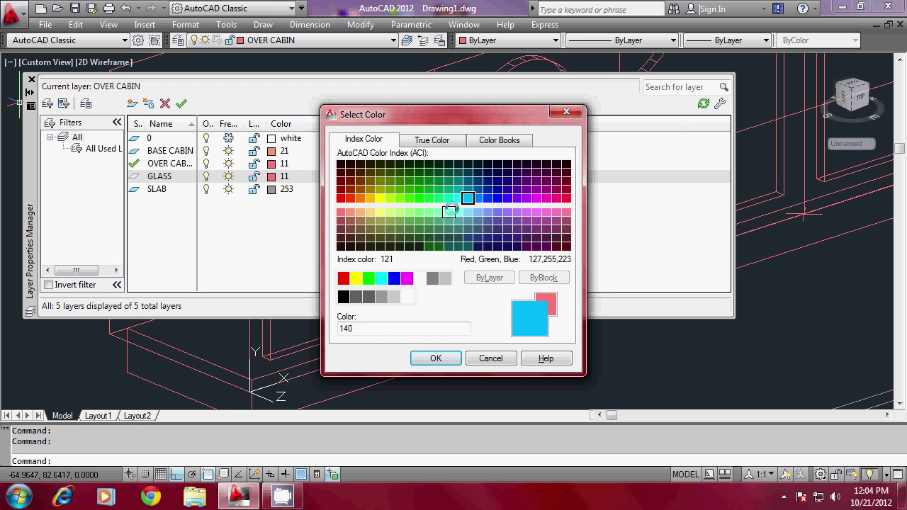
click(451, 210)
click(462, 211)
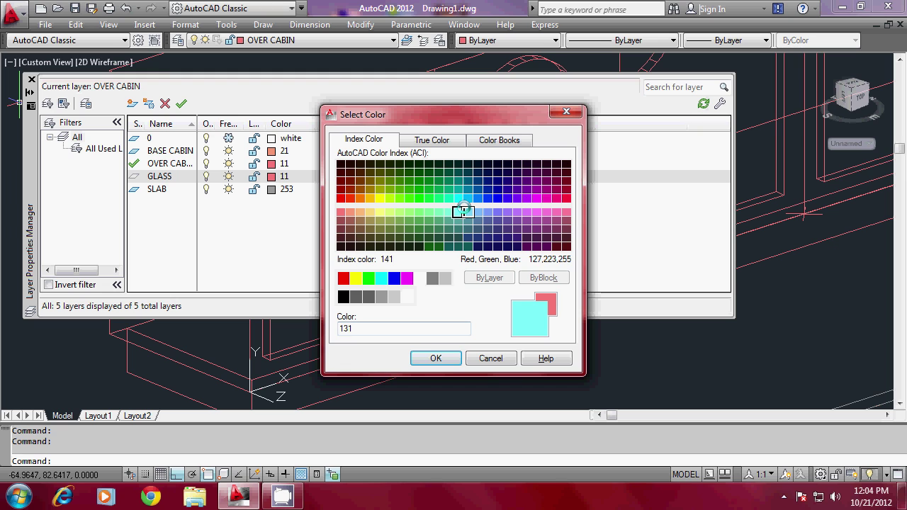
click(467, 197)
click(435, 356)
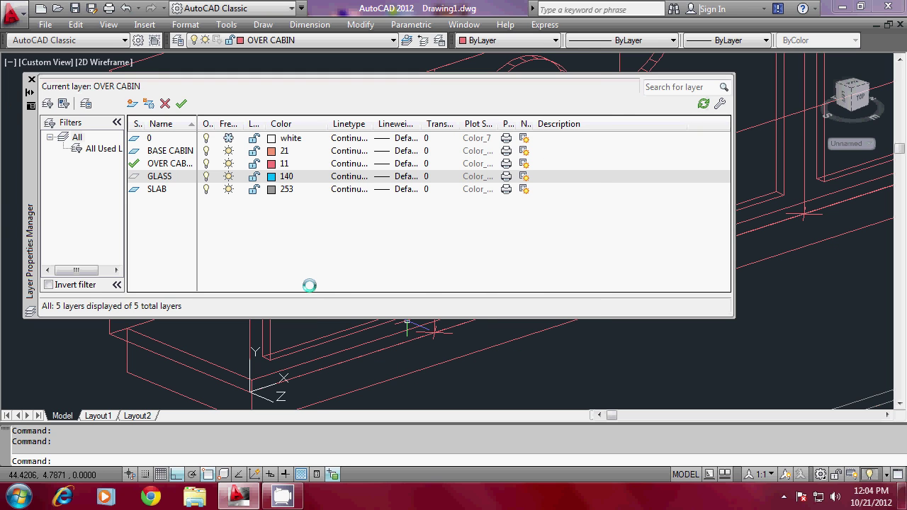
click(181, 104)
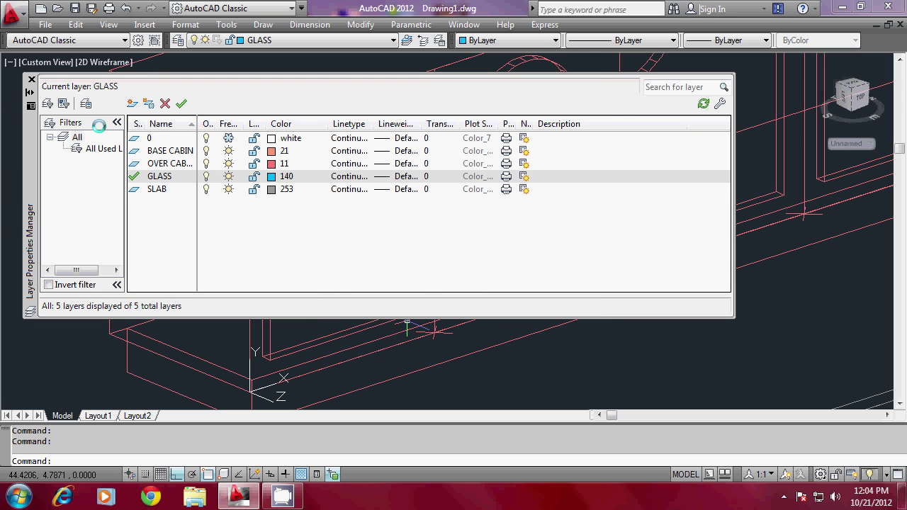
click(31, 79)
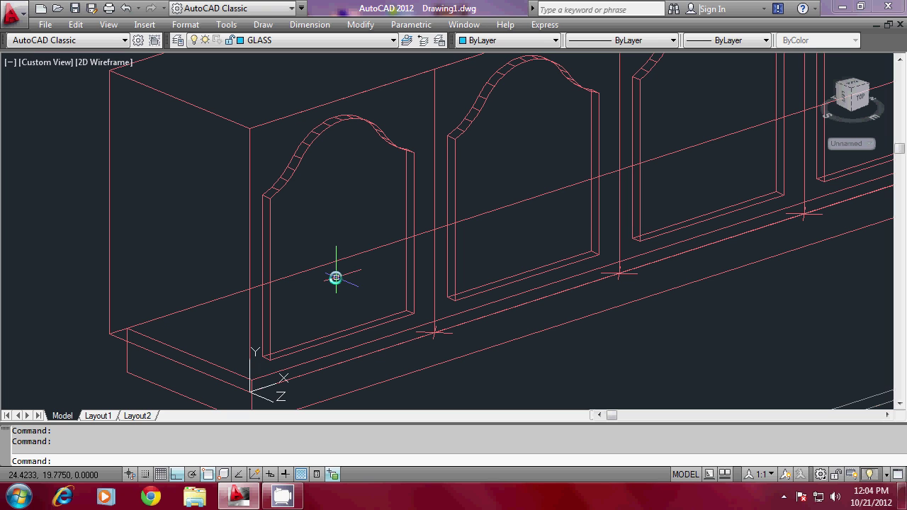
key(Escape)
key(Escape)
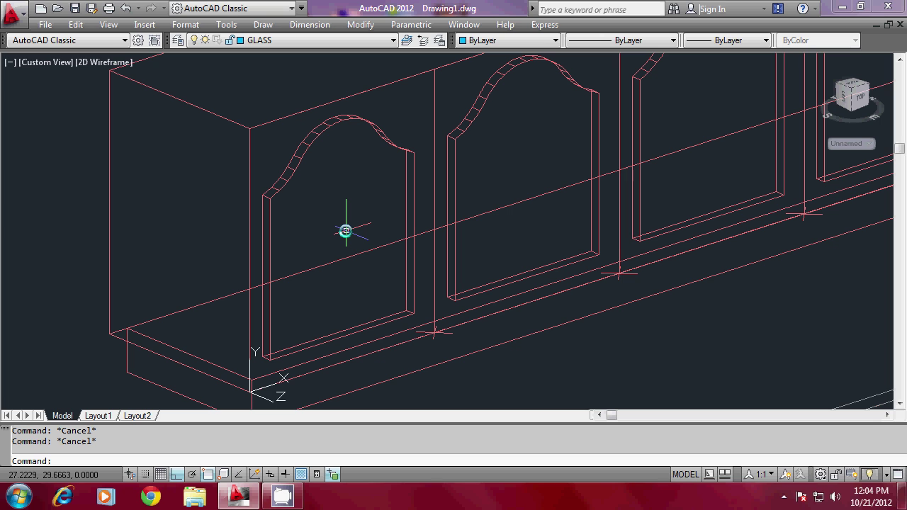
click(267, 354)
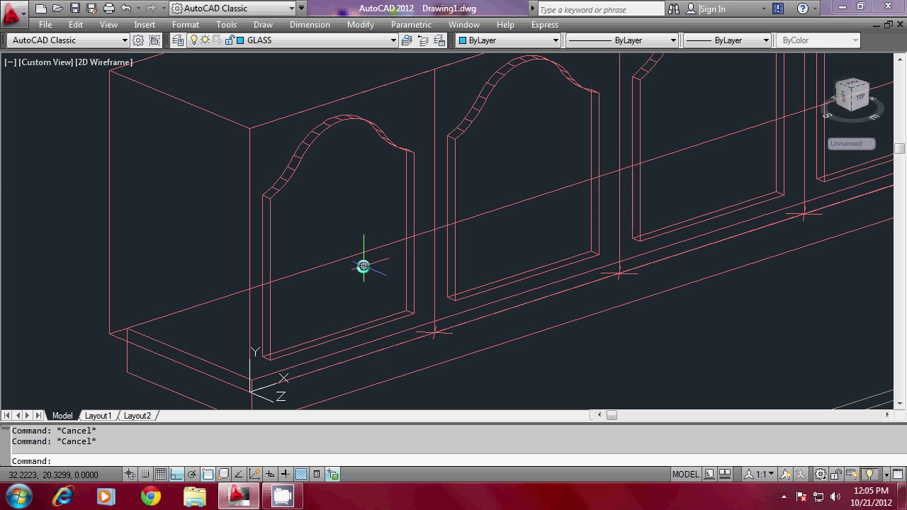
text(PLAN)
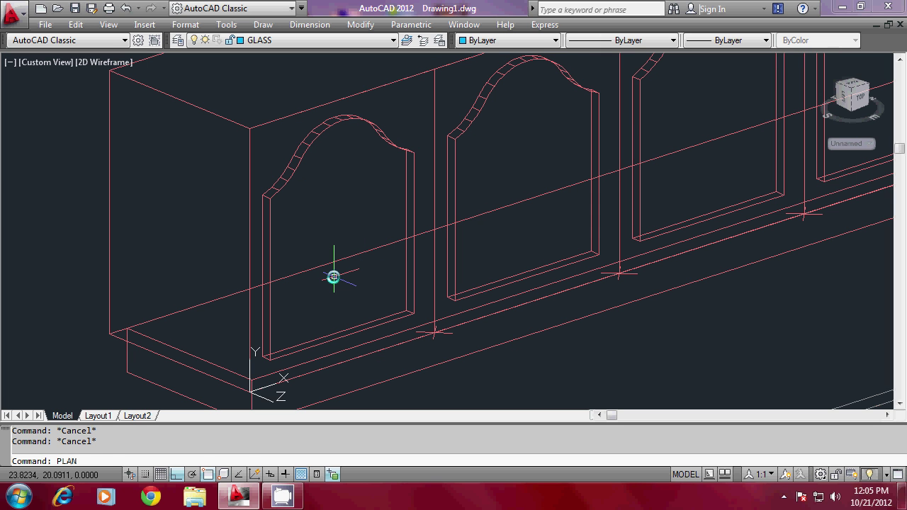
Switch to a flat plan view and zoom in on the cabinets.
key(Return)
key(Return)
scroll(219, 172, down, 2)
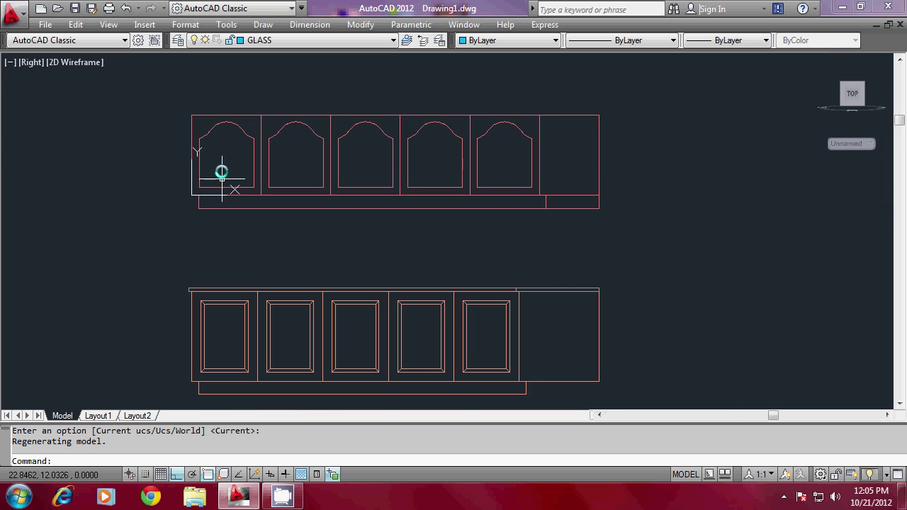
scroll(198, 253, up, 3)
scroll(194, 168, up, 1)
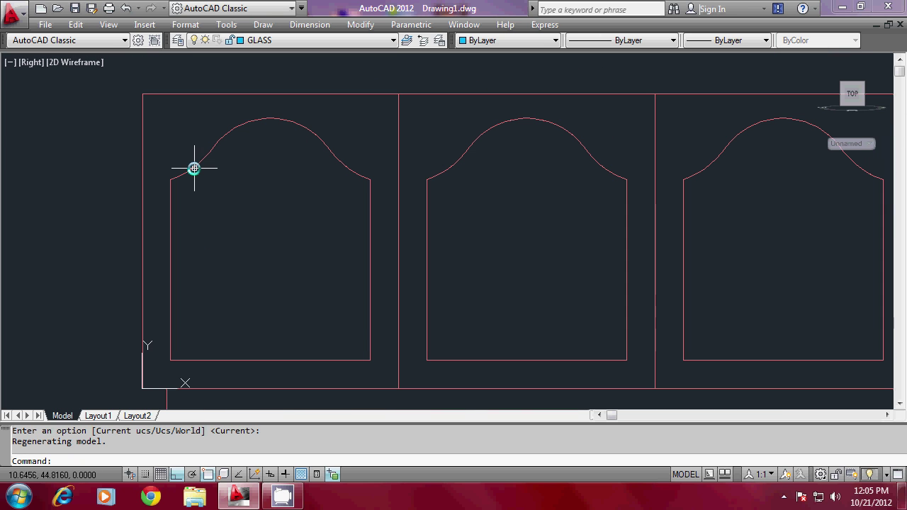
Trace a BPOLY boundary inside the first arched door, then zoom back to the previous view.
text(BPOL)
key(Return)
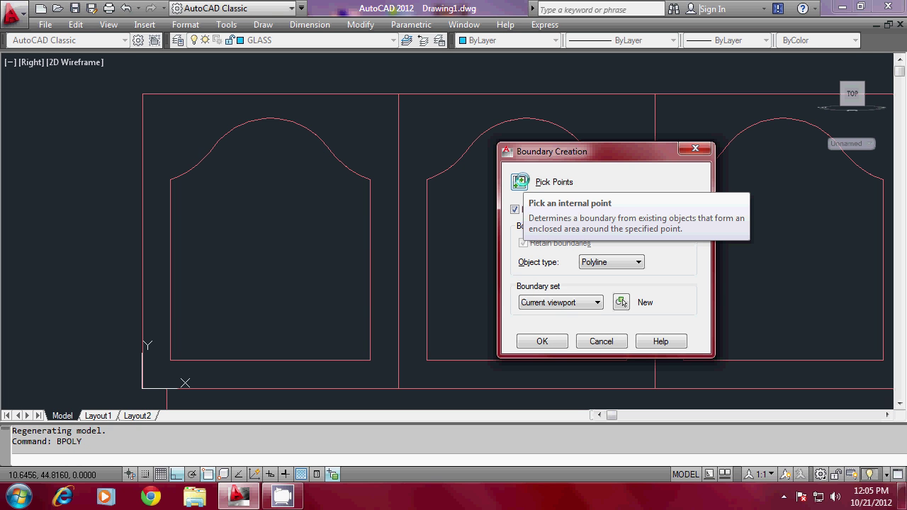
click(520, 182)
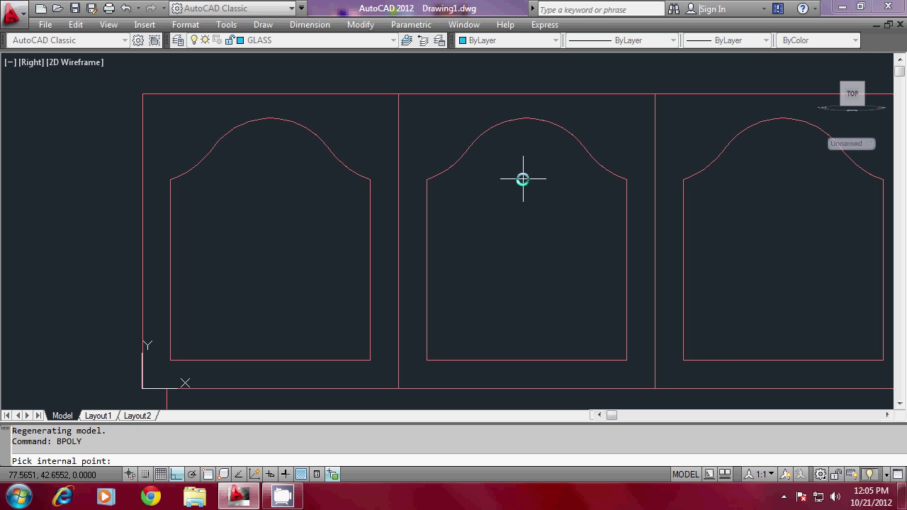
click(271, 260)
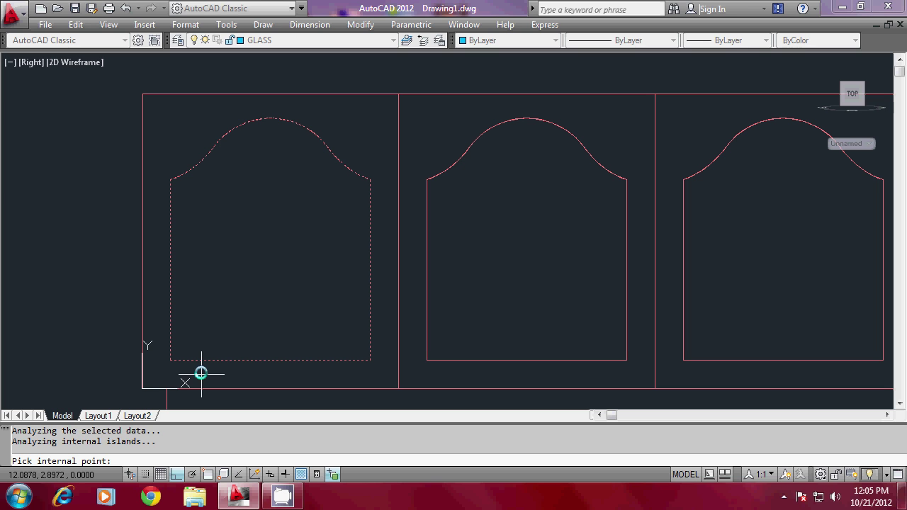
key(Return)
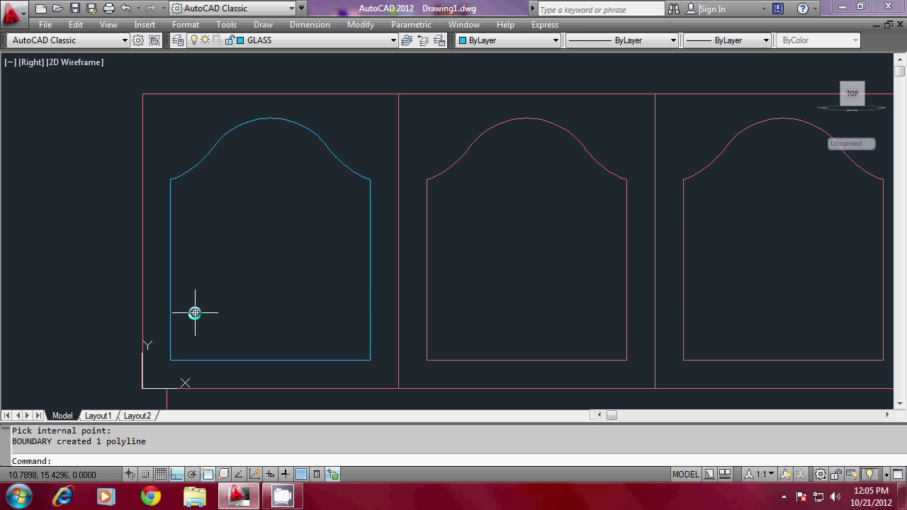
text(z)
key(Return)
text(p)
key(Return)
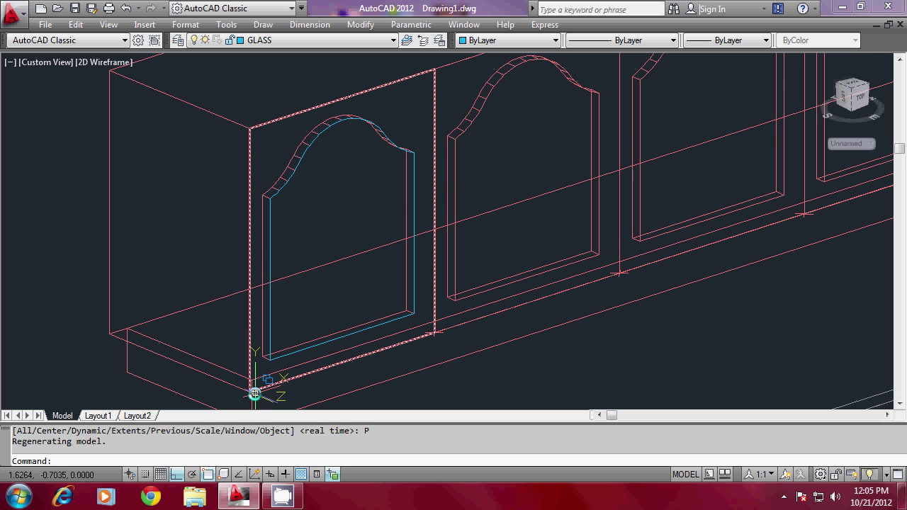
Move the arched glass outline, using the panel corner as base and destination.
scroll(269, 355, up, 2)
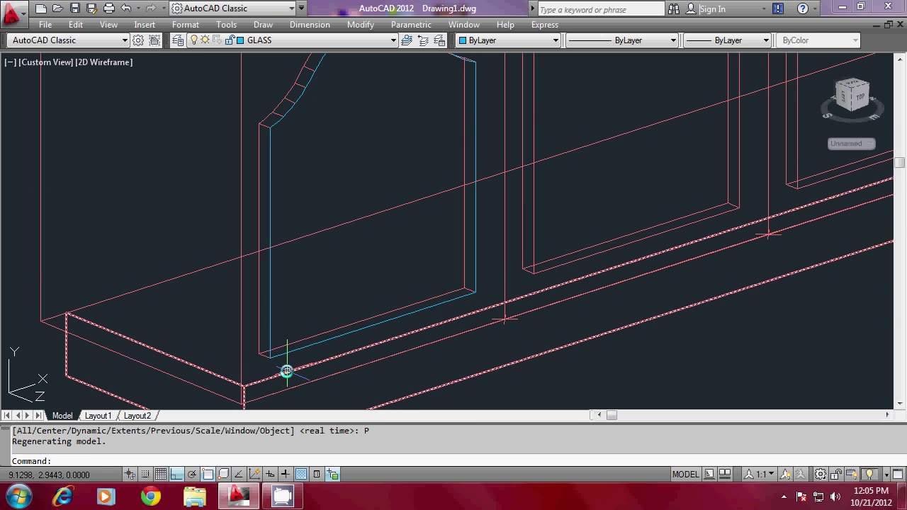
scroll(286, 372, up, 3)
text(m)
key(Return)
click(274, 345)
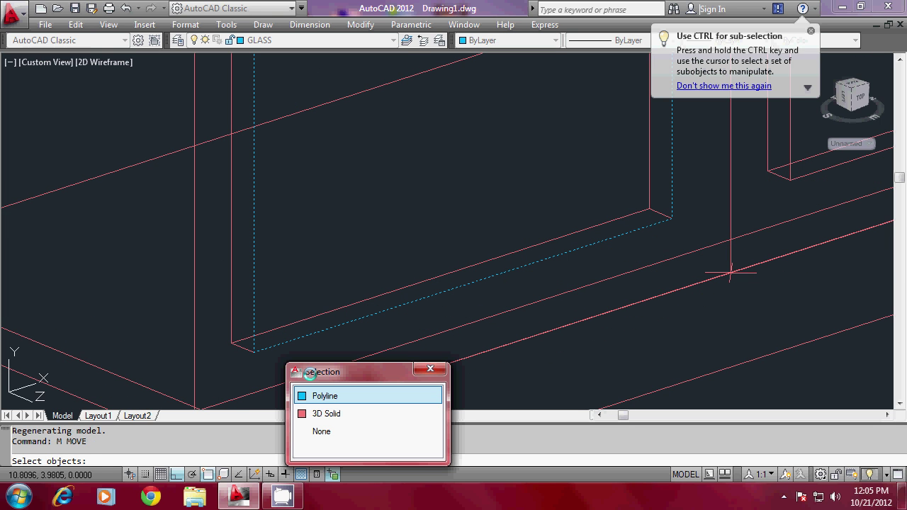
click(324, 395)
key(Return)
click(239, 351)
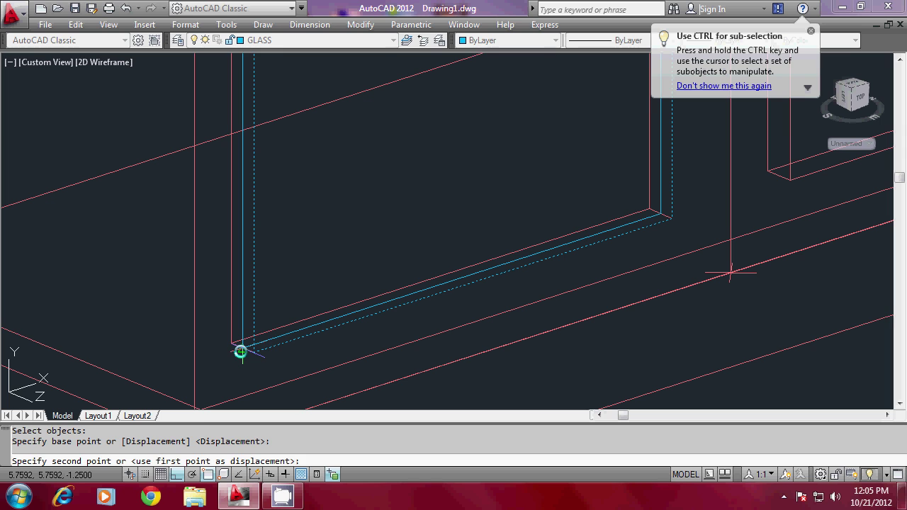
click(238, 350)
key(Escape)
key(Escape)
scroll(267, 380, down, 2)
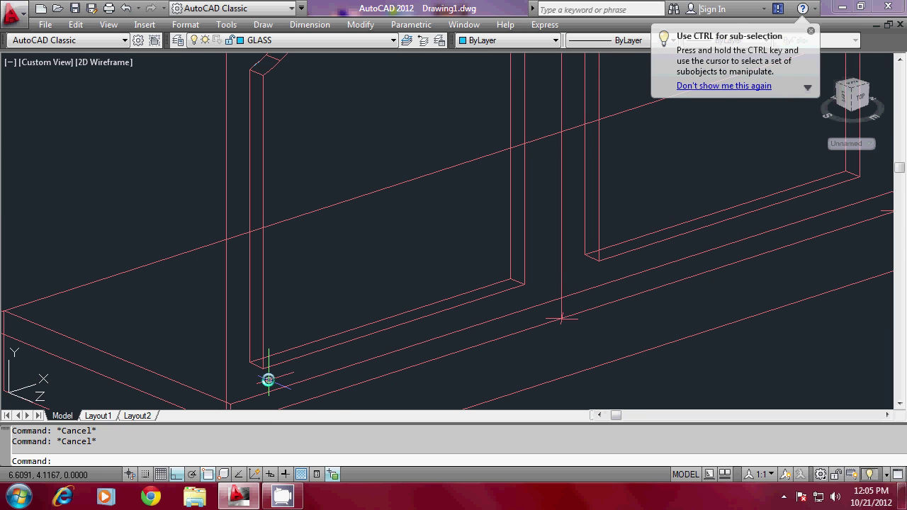
scroll(268, 380, up, 2)
Extrude the last-drawn glass outline into a pane 0.2 units thick.
text(ext)
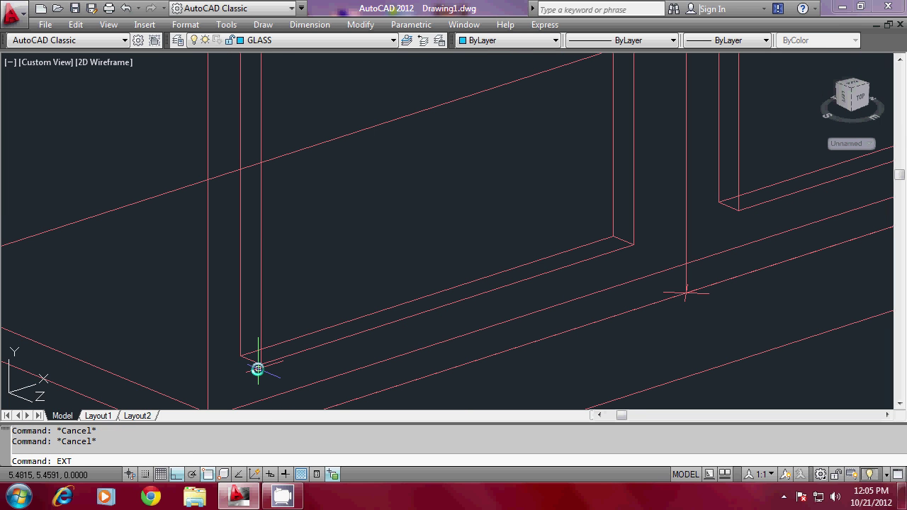
key(Return)
text(l)
key(Return)
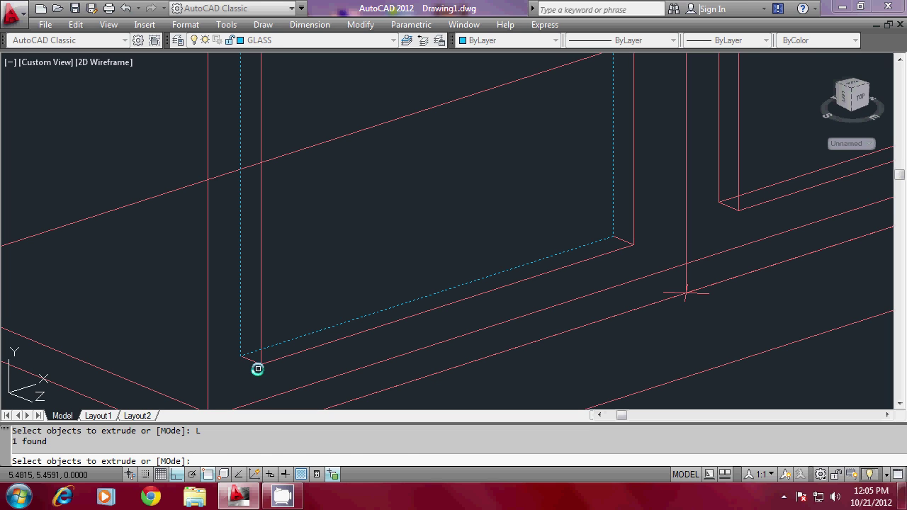
key(Return)
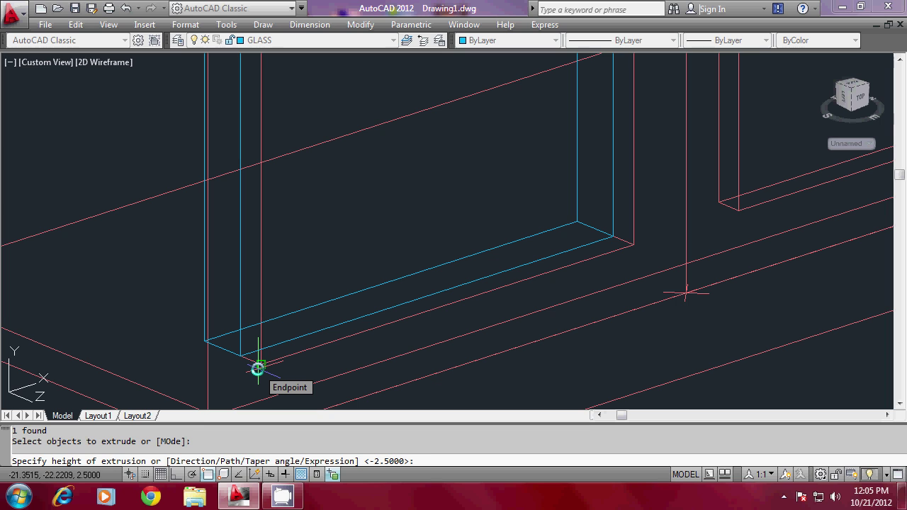
text(0.2)
key(Escape)
key(Escape)
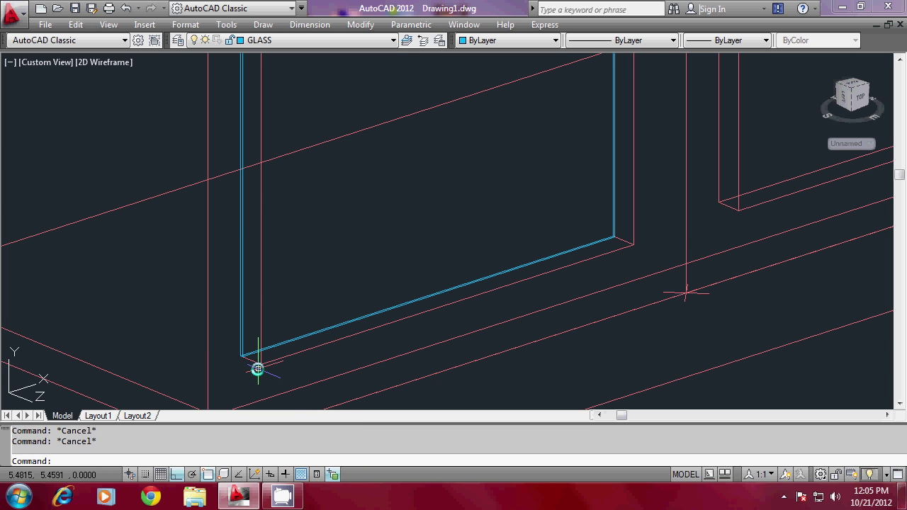
scroll(258, 369, down, 5)
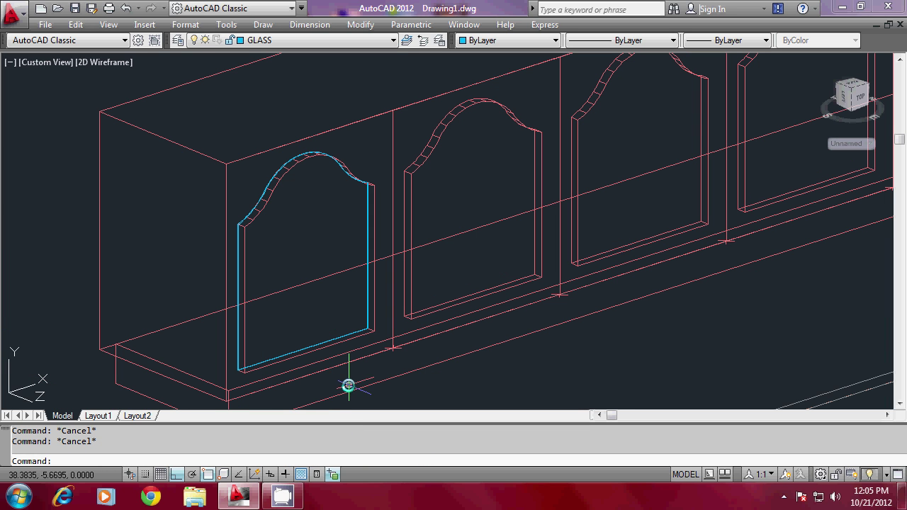
Select every object in the drawing to check the result, then clear the selection.
key(ctrl+a)
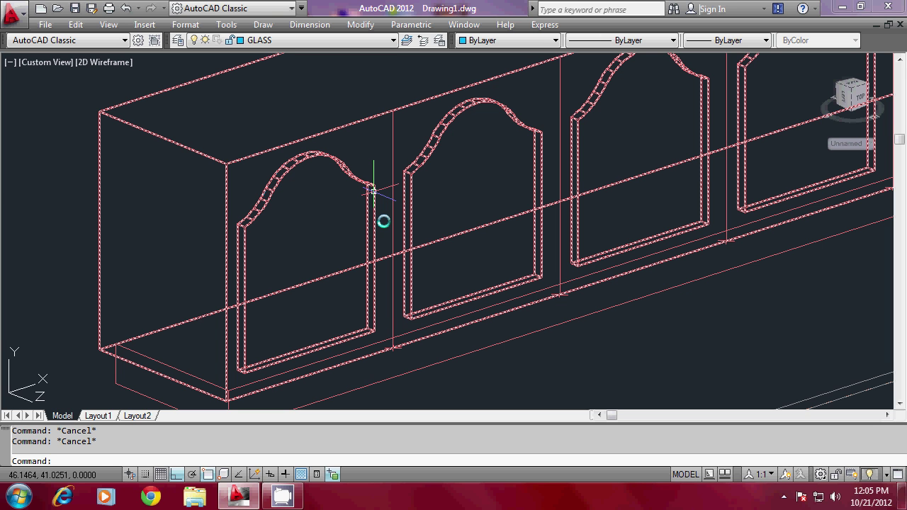
scroll(368, 315, up, 5)
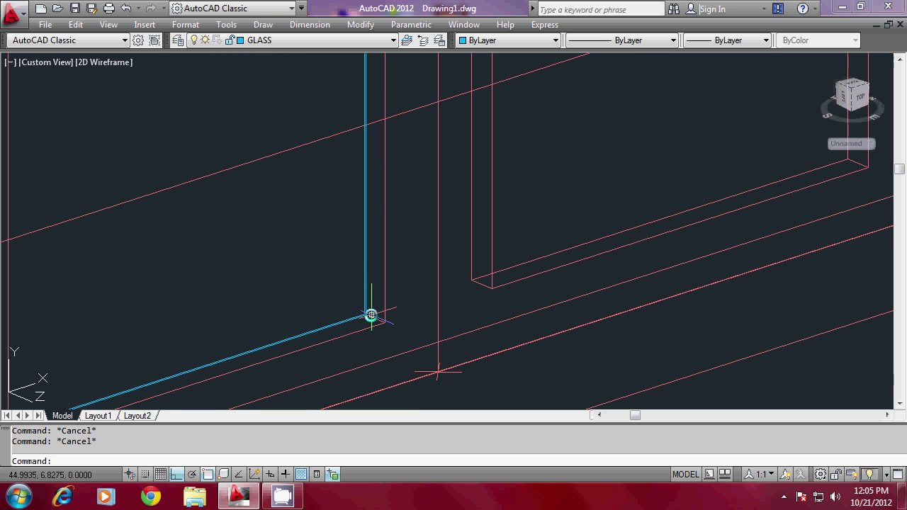
scroll(371, 315, down, 5)
key(ctrl+a)
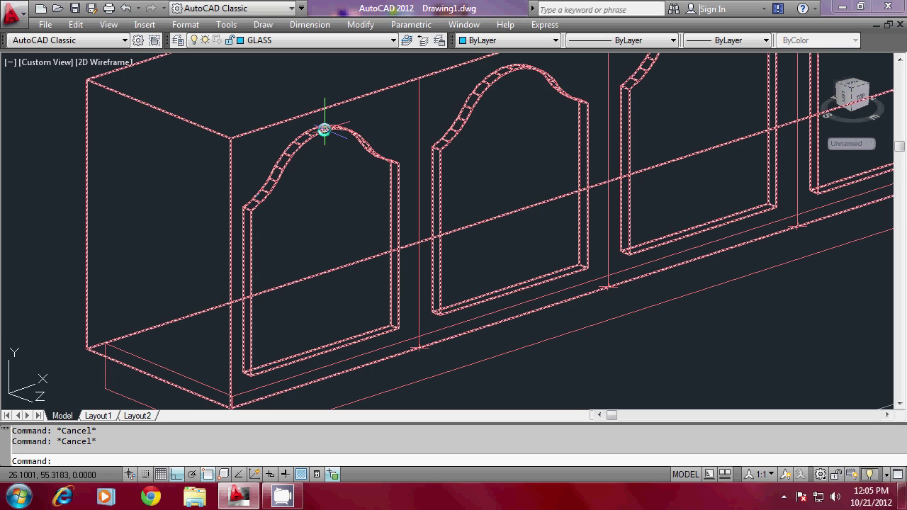
key(Escape)
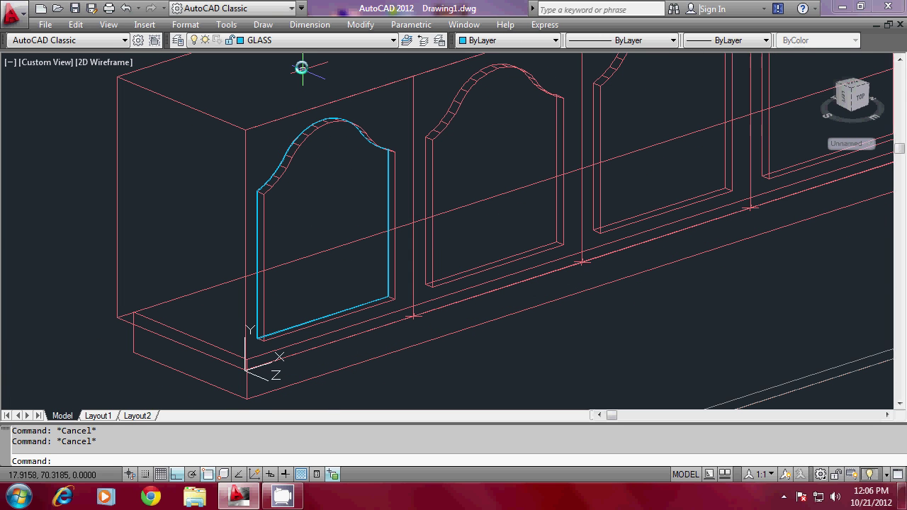
click(284, 37)
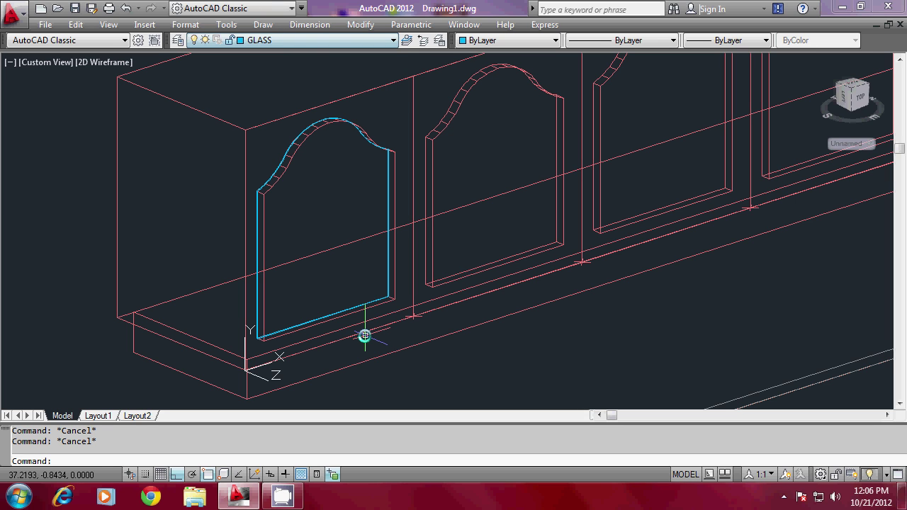
Switch to a flat PLAN Current elevation view and make OVER CABIN the current layer.
text(PLAN)
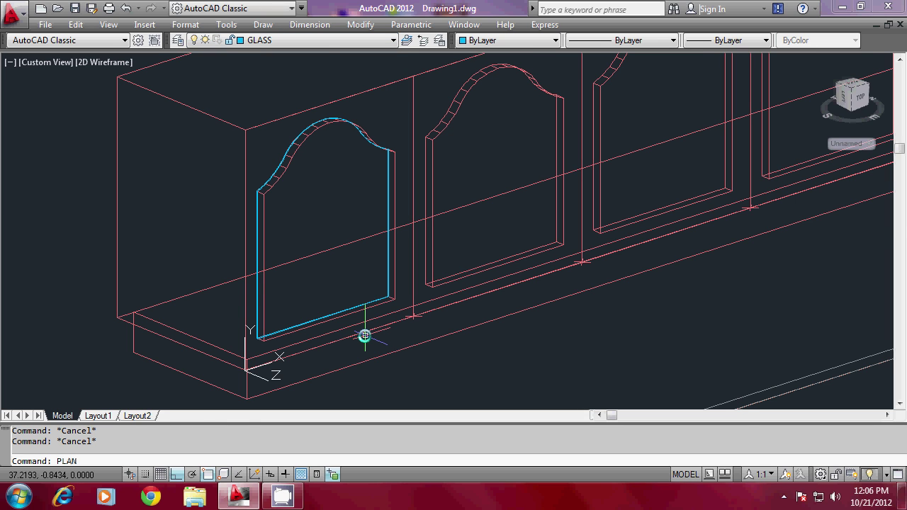
key(Return)
key(Return)
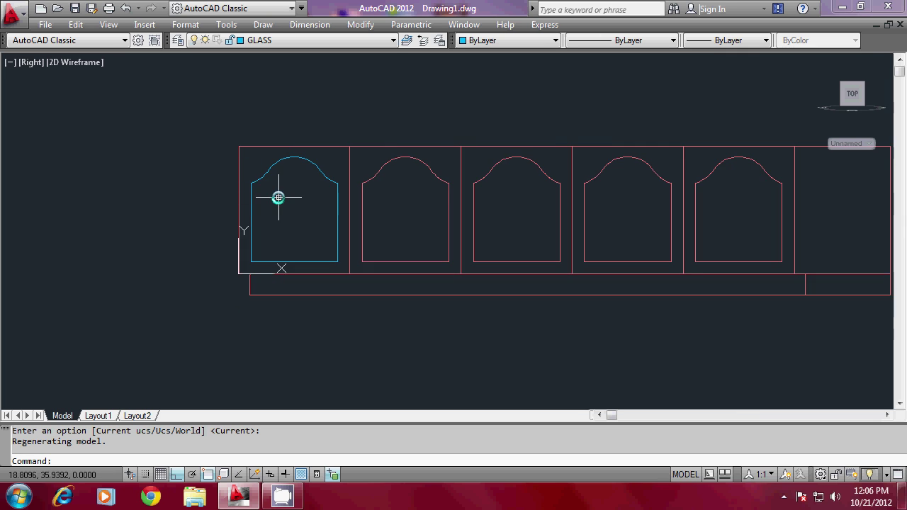
scroll(279, 197, up, 2)
click(280, 37)
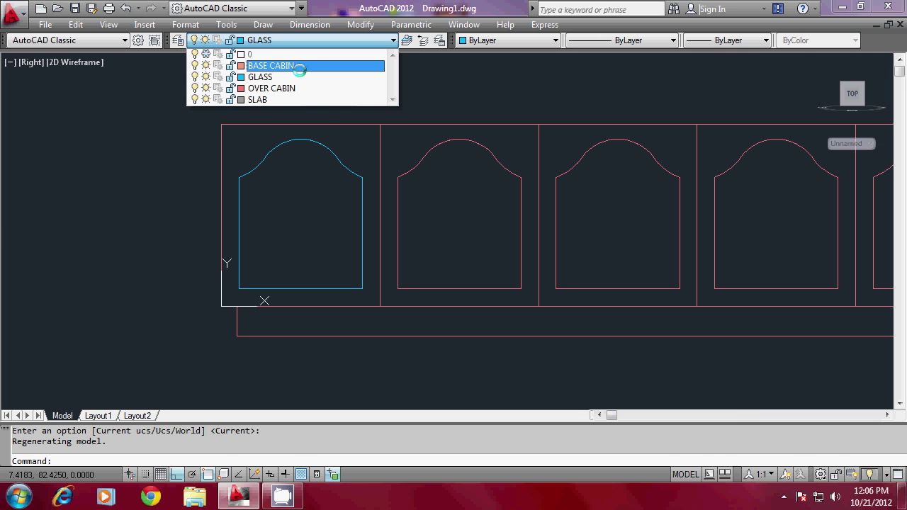
click(275, 89)
scroll(296, 287, up, 1)
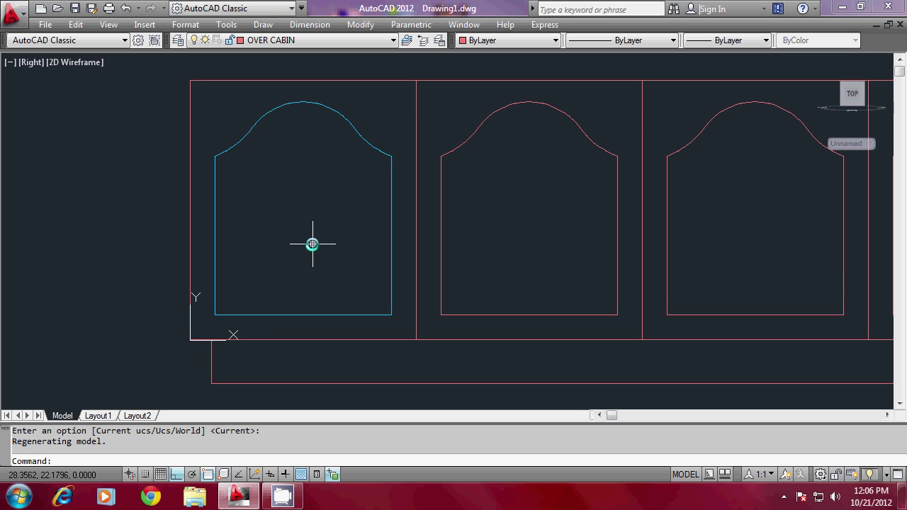
Draw a polyline from the pane's bottom centre up to the arch top, then undo that segment.
text(PL)
key(Return)
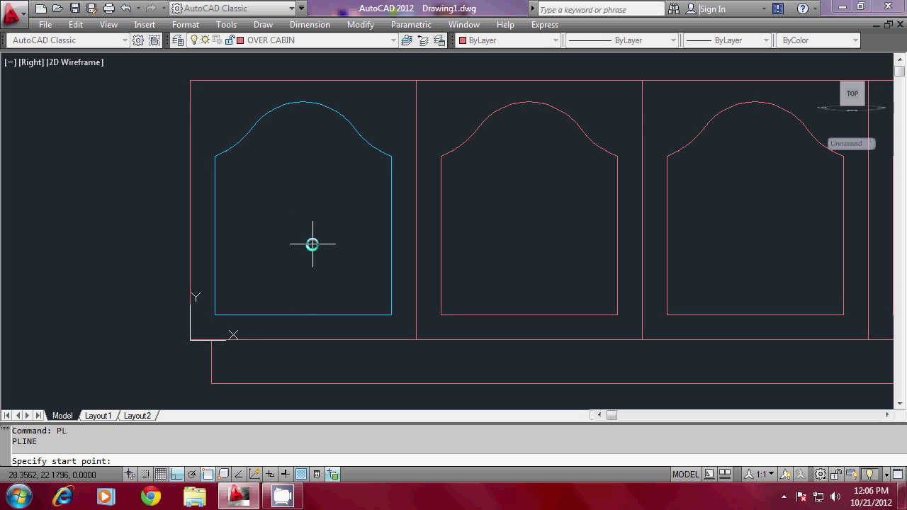
click(294, 312)
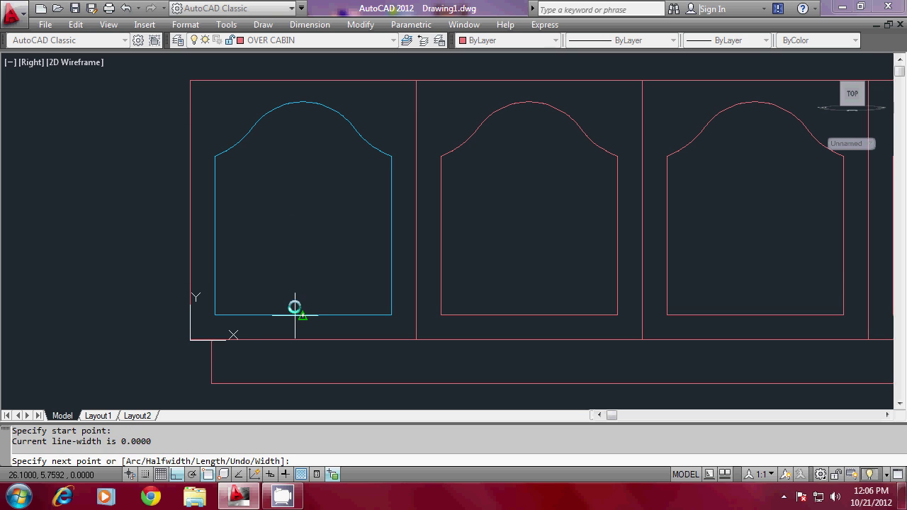
click(307, 106)
text(Y)
key(Return)
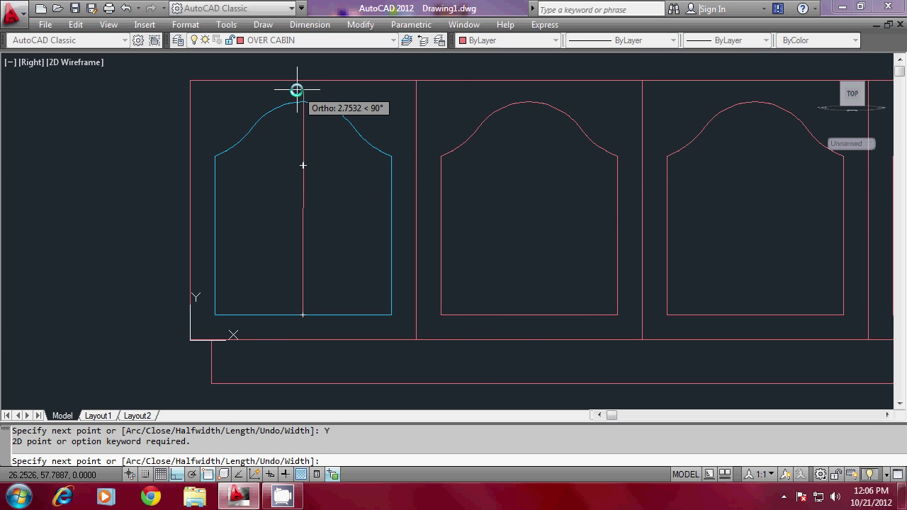
scroll(304, 162, up, 3)
text(U)
key(Return)
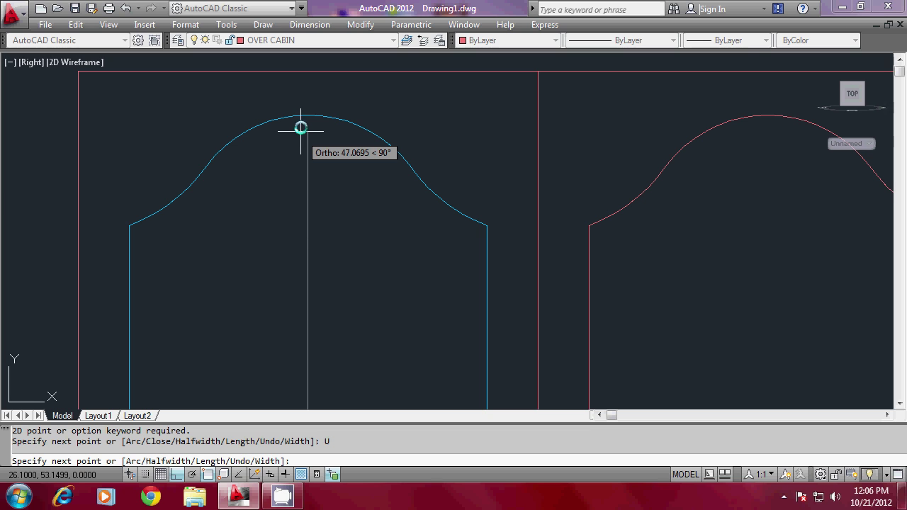
Redo the line's upper end, ending it at the arch top with Endpoint snap.
scroll(304, 114, up, 2)
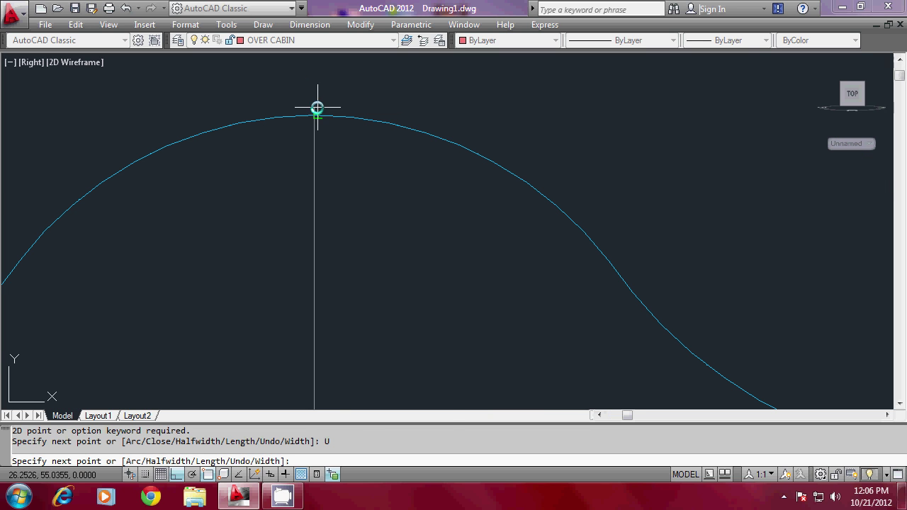
shift+right_click(318, 107)
click(353, 320)
click(319, 112)
text(U)
key(Return)
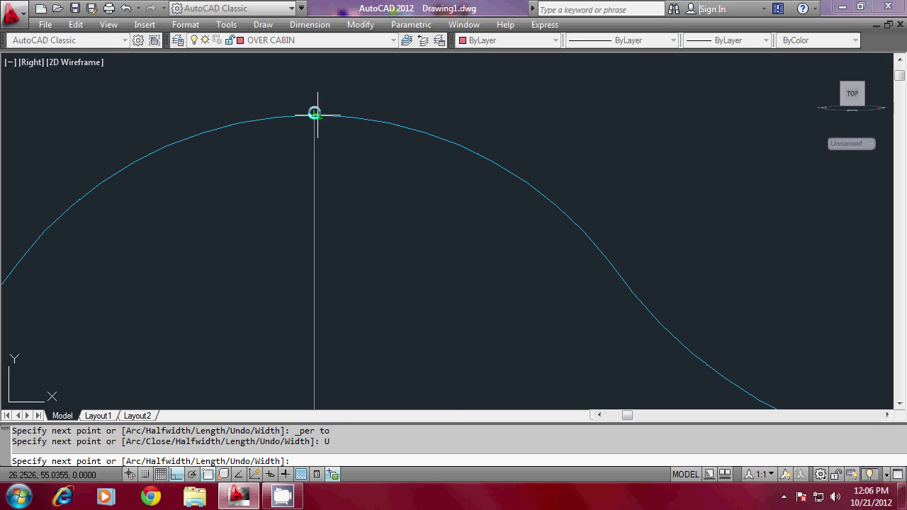
shift+right_click(314, 113)
click(335, 204)
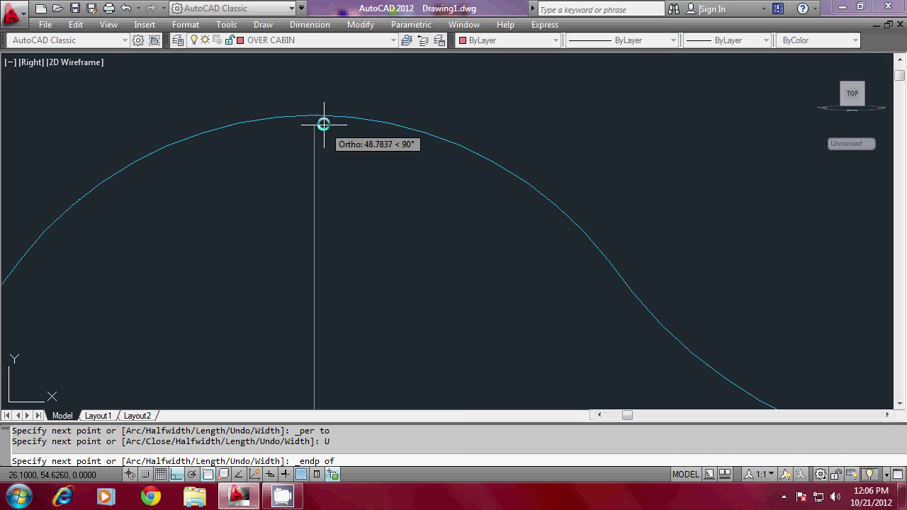
click(321, 122)
key(Return)
Select among the overlapping objects at the arch top to check them, then cancel.
scroll(321, 122, down, 5)
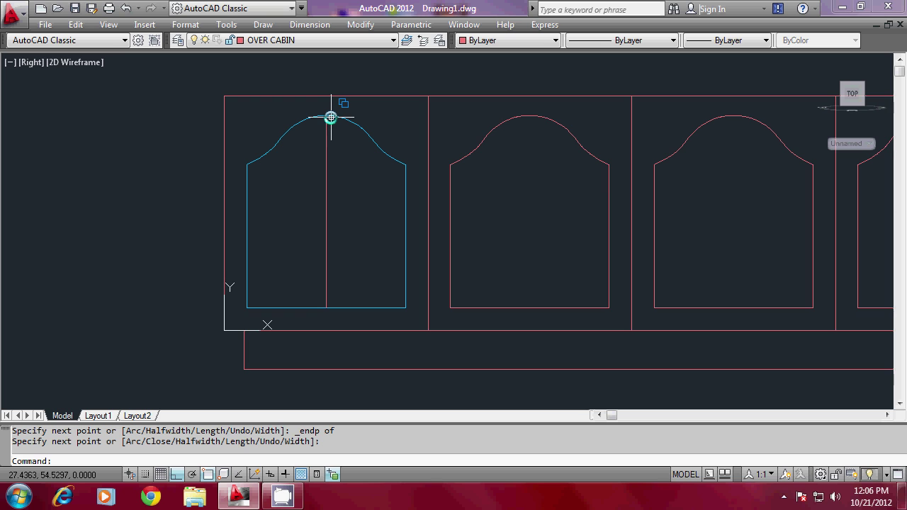
scroll(330, 117, up, 3)
click(335, 113)
click(433, 178)
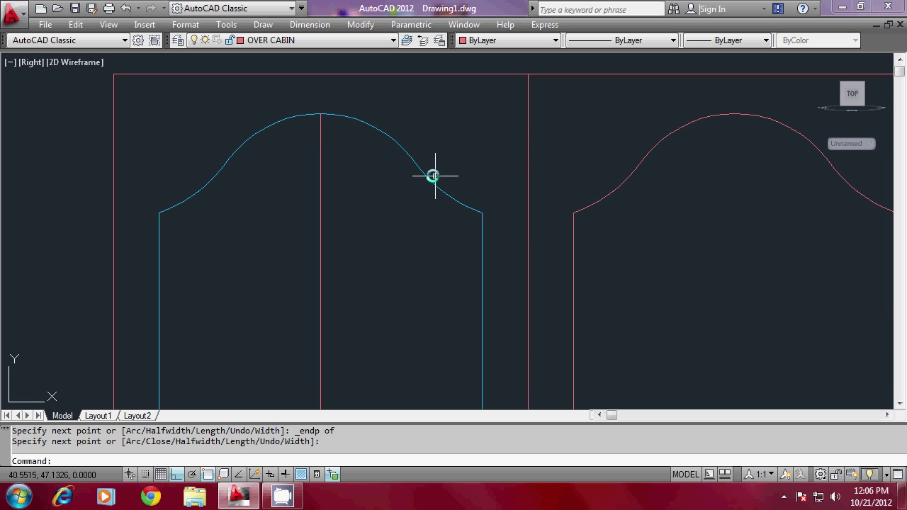
key(Escape)
key(Escape)
scroll(330, 217, down, 3)
scroll(330, 213, up, 3)
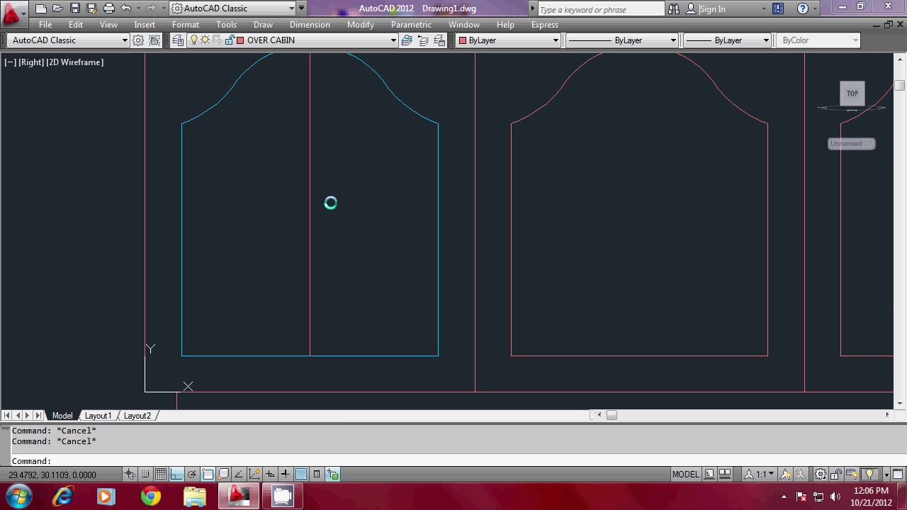
Offset the door's centre line by 1.25 to one side.
scroll(327, 217, down, 1)
text(0)
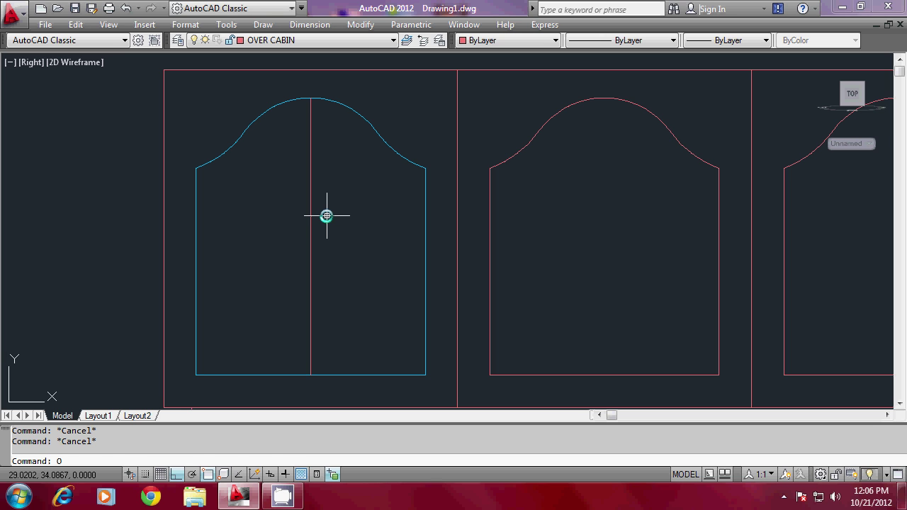
key(Return)
text(1.)
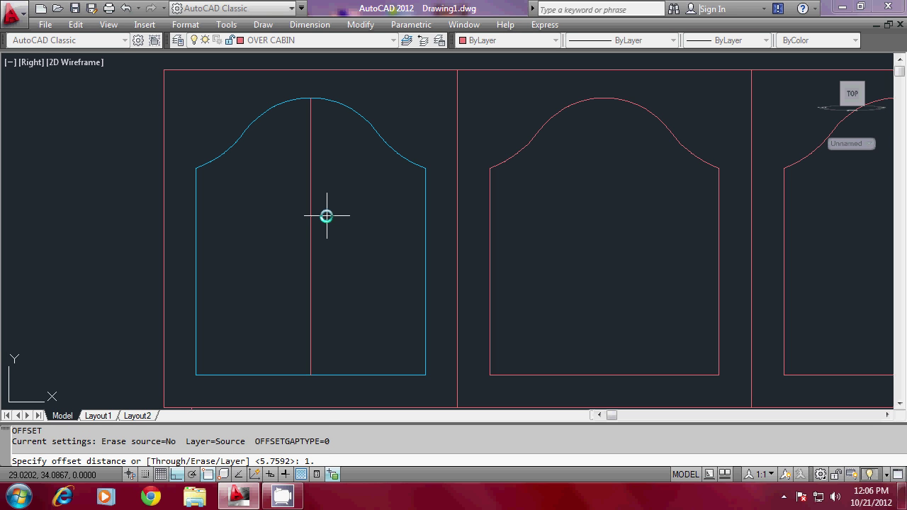
text(25)
key(Return)
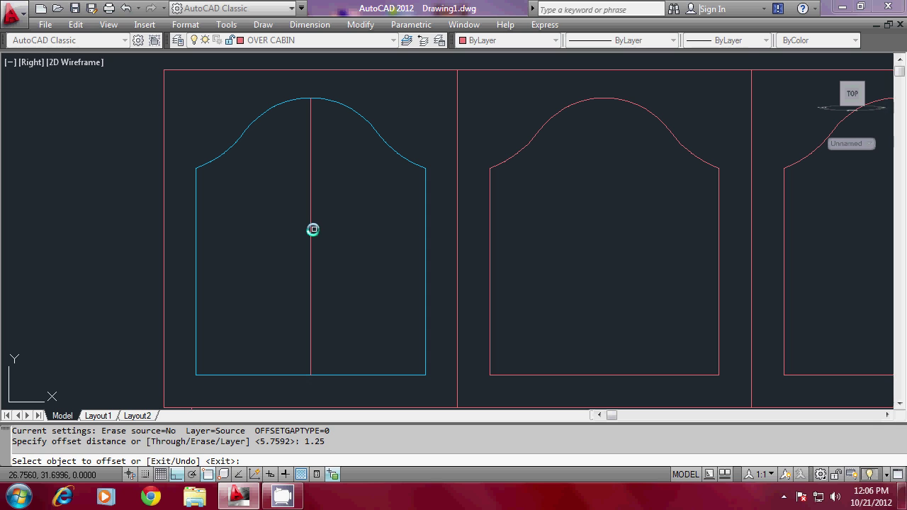
click(313, 229)
click(309, 246)
key(Escape)
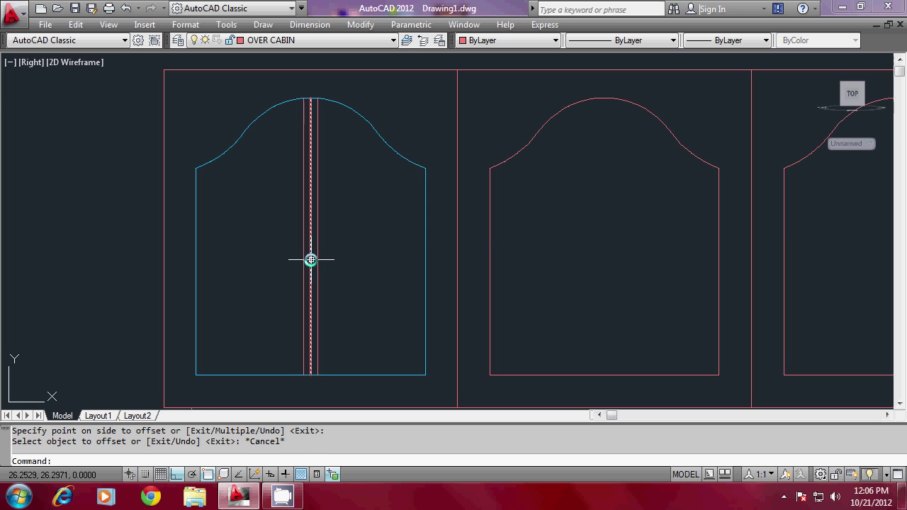
Erase a centre line, then undo the erase and the offset.
text(e)
key(Return)
click(310, 259)
key(Return)
scroll(384, 328, down, 3)
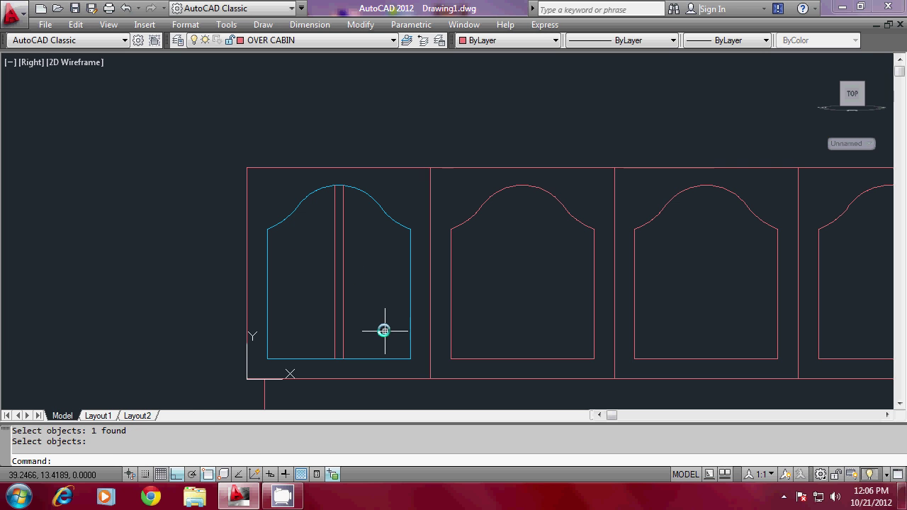
scroll(369, 310, up, 3)
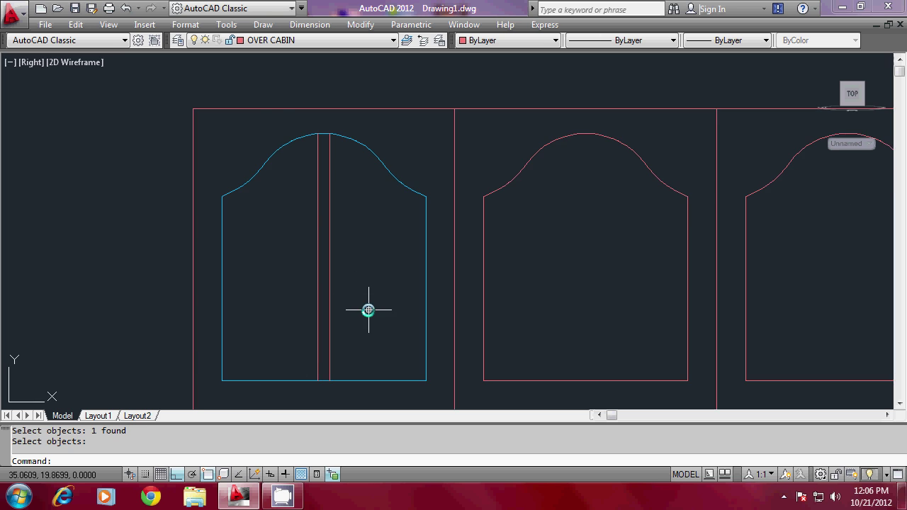
text(u)
key(Return)
text(u)
key(Return)
text(u)
Offset the centre line again by 0.75 to make parallel vertical lines.
key(Return)
text(o)
key(Return)
text(4)
text(0.75)
key(Return)
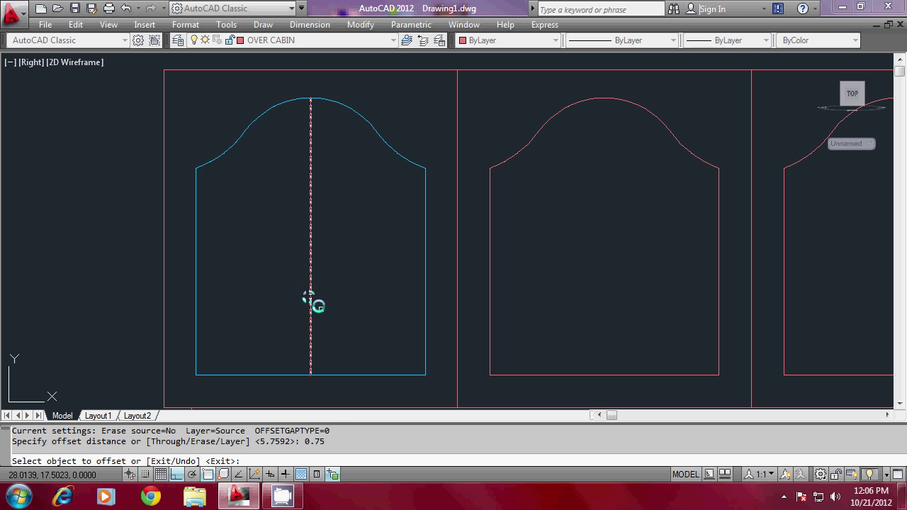
click(309, 300)
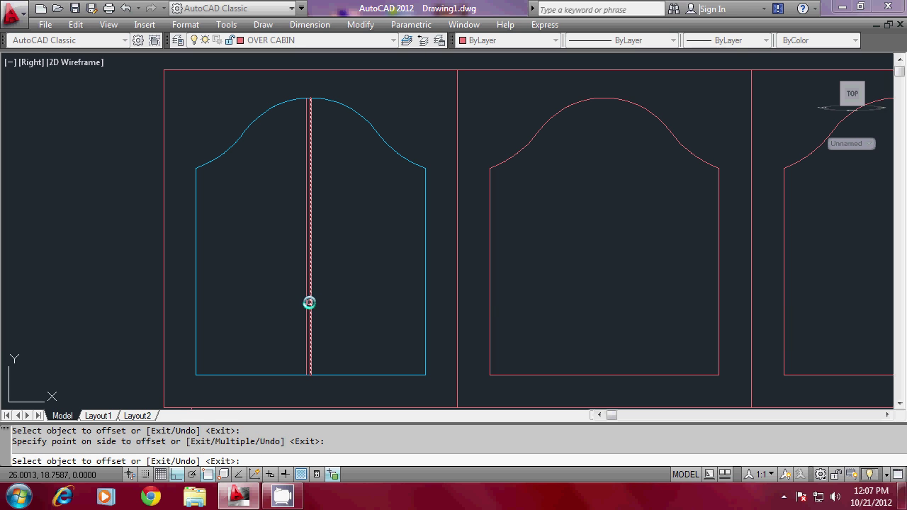
click(309, 302)
click(315, 304)
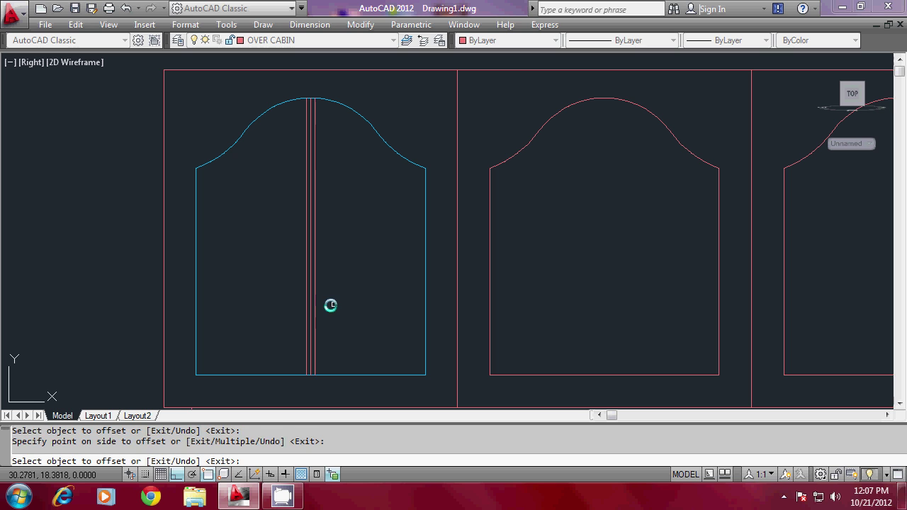
scroll(316, 308, up, 3)
key(Escape)
Erase the surplus vertical line, leaving two parallel mullion lines.
text(e)
key(Return)
drag(310, 314, 296, 314)
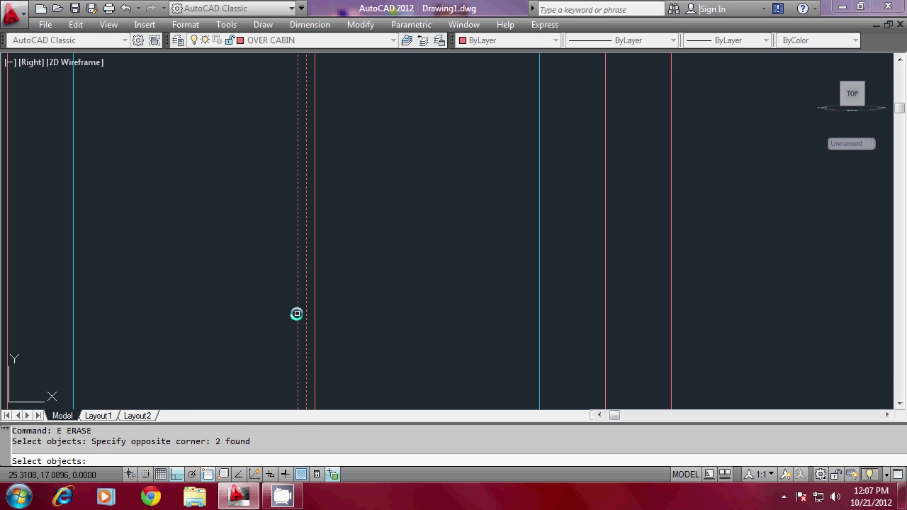
key(Escape)
text(e)
key(Return)
click(304, 317)
scroll(301, 347, down, 4)
key(Escape)
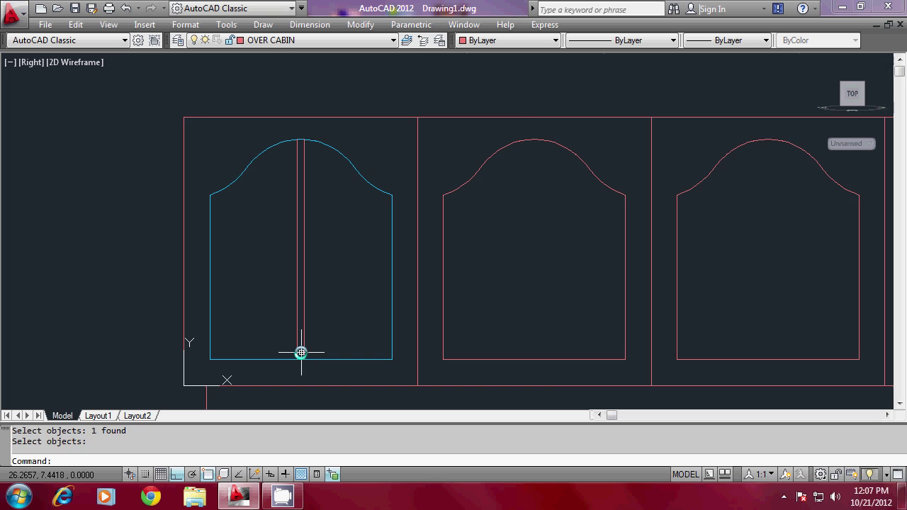
Draw a polyline closing the bottom end of the mullion strip.
key(Escape)
text(p)
scroll(314, 340, up, 1)
text(l)
key(Return)
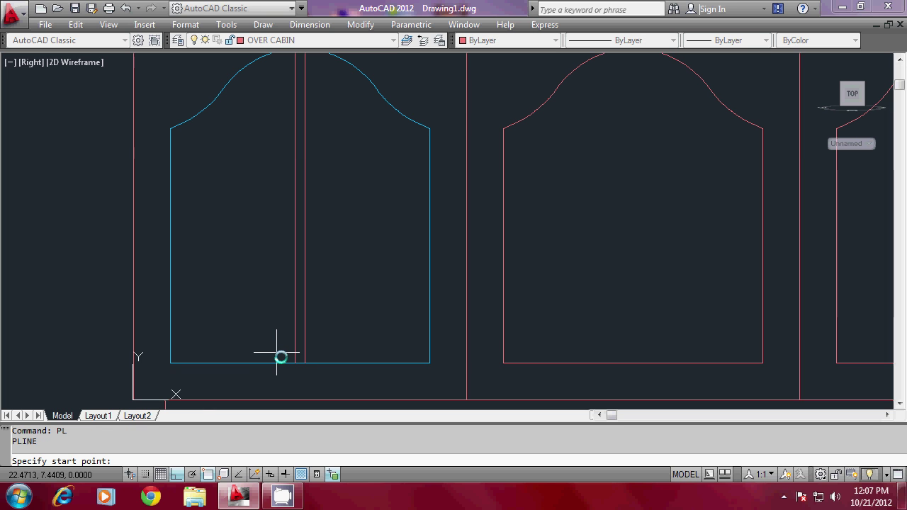
click(295, 361)
click(304, 376)
key(Return)
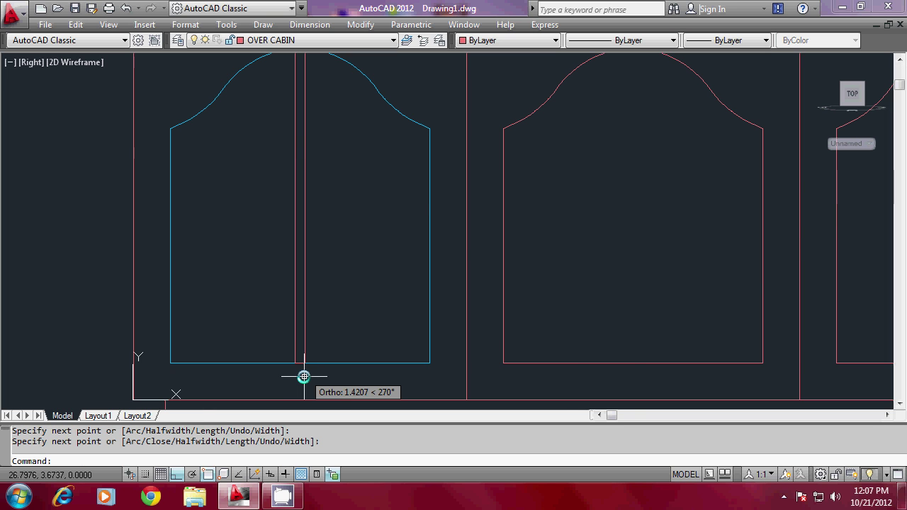
Draw a polyline closing the arc-top end of the mullion strip.
key(Return)
scroll(348, 182, up, 3)
click(316, 172)
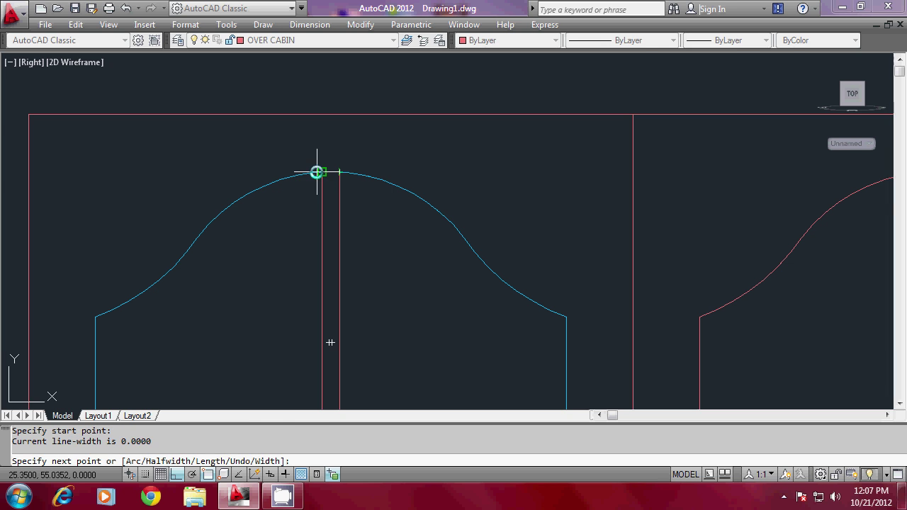
click(330, 342)
key(Return)
scroll(335, 133, down, 3)
scroll(375, 190, down, 1)
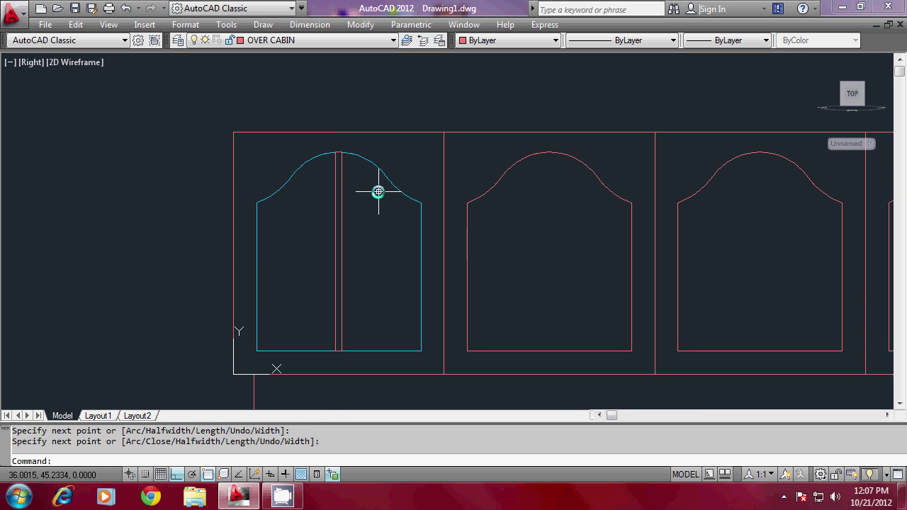
Use PEDIT Join with ALL to merge the mullion lines into one polyline.
text(pe)
key(Return)
text(l)
key(Return)
text(j)
key(Return)
text(al)
key(Return)
key(Return)
key(Escape)
key(Escape)
Begin a polyline snapped Nearest to the door's left edge, cancel it, and restart PLINE.
text(pl)
key(Return)
text(nea)
key(Return)
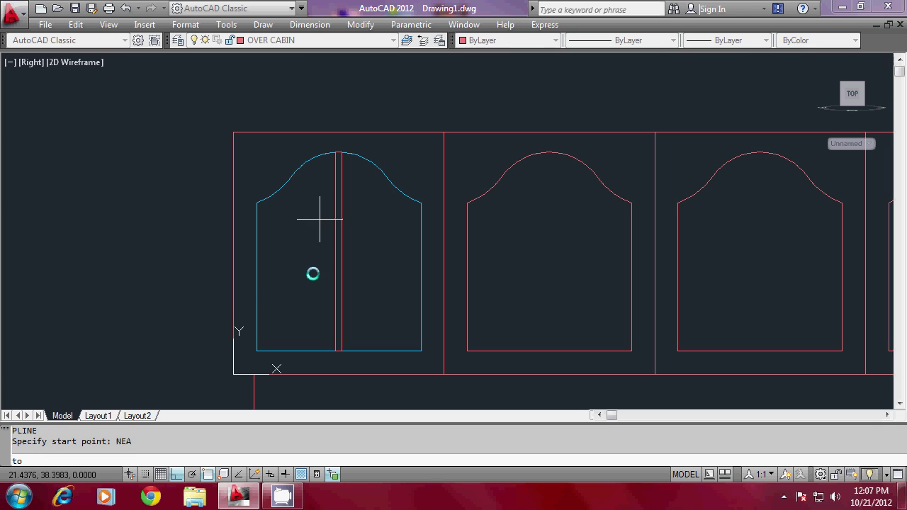
click(258, 268)
key(Escape)
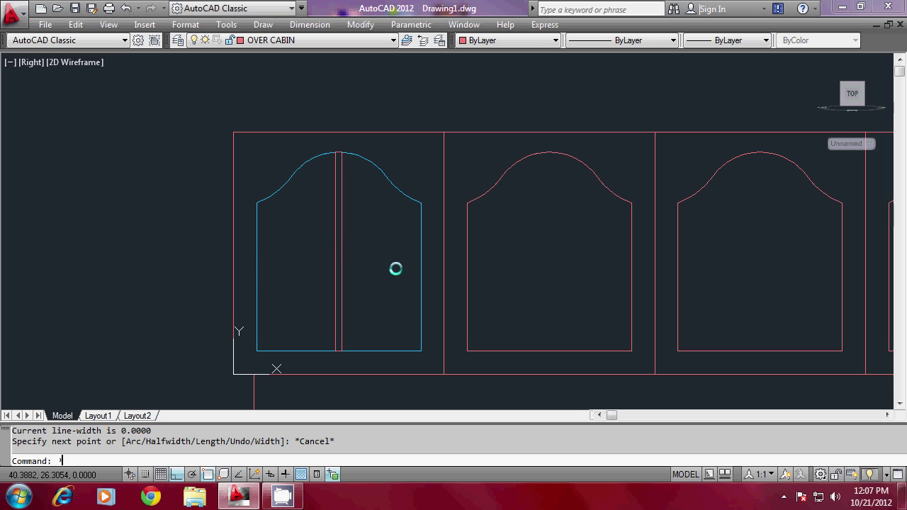
text(PL)
key(Return)
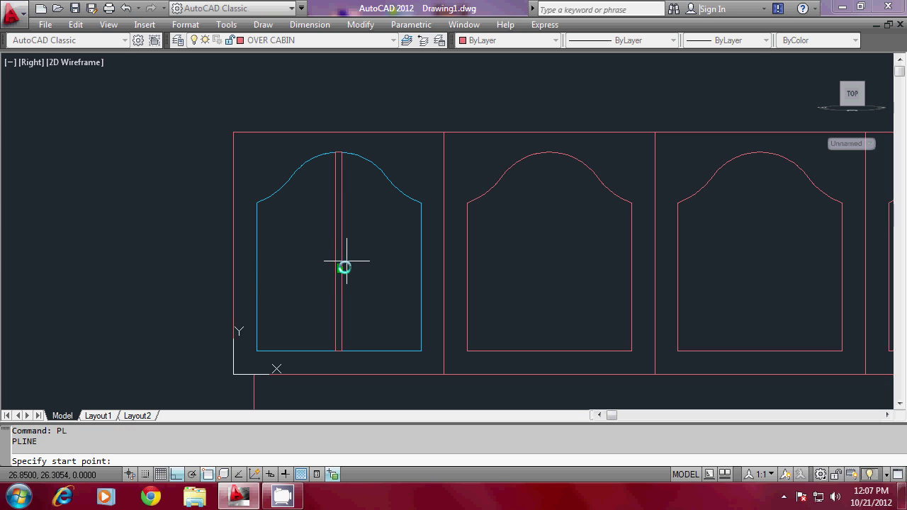
Start the crossbar line at the door's left edge, level with the mullion, at Z 0, using .X/.Y filters.
shift+right_click(369, 263)
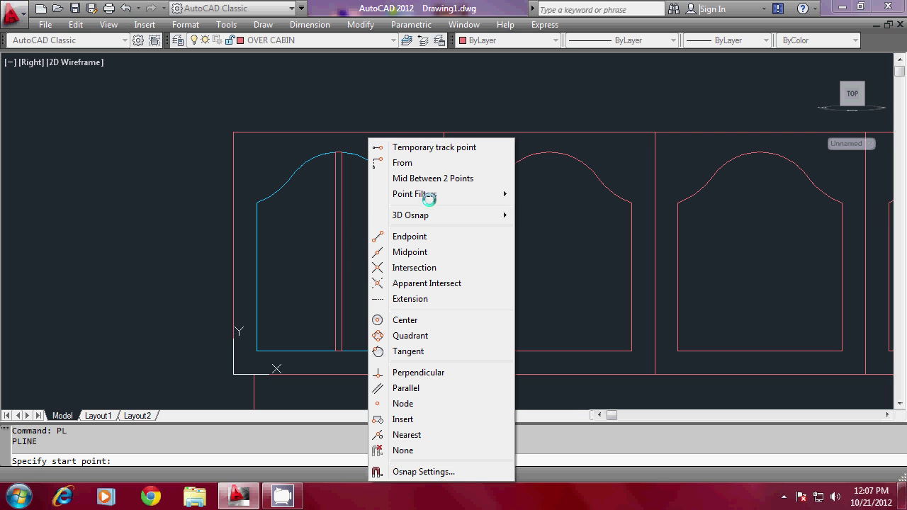
mouse_move(431, 194)
click(559, 195)
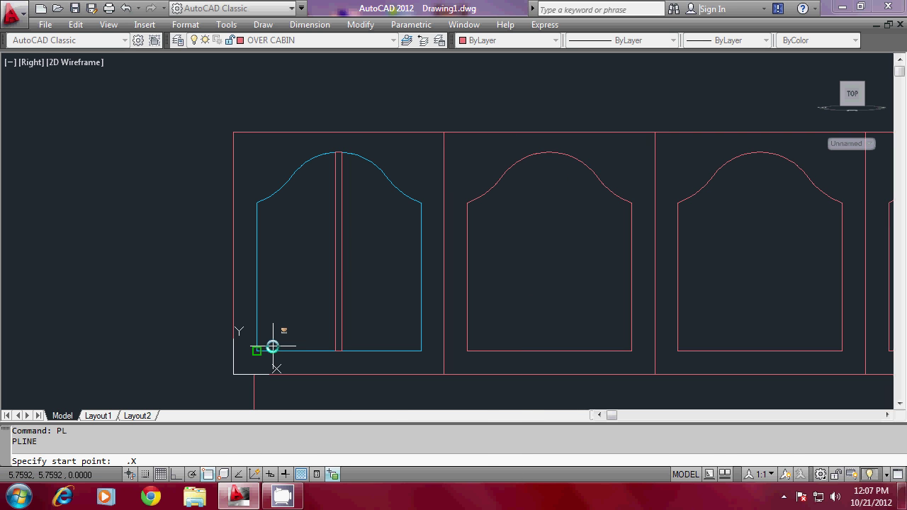
click(272, 346)
shift+right_click(337, 150)
mouse_move(377, 195)
click(504, 210)
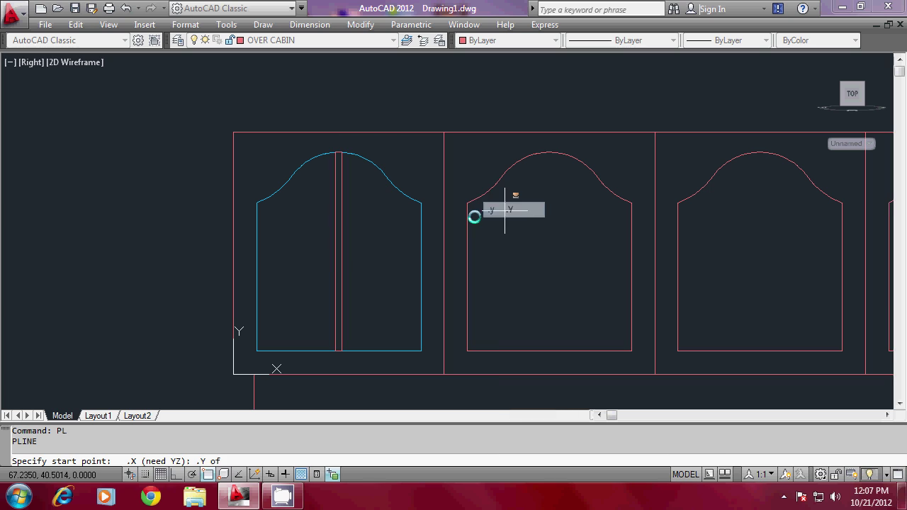
click(341, 253)
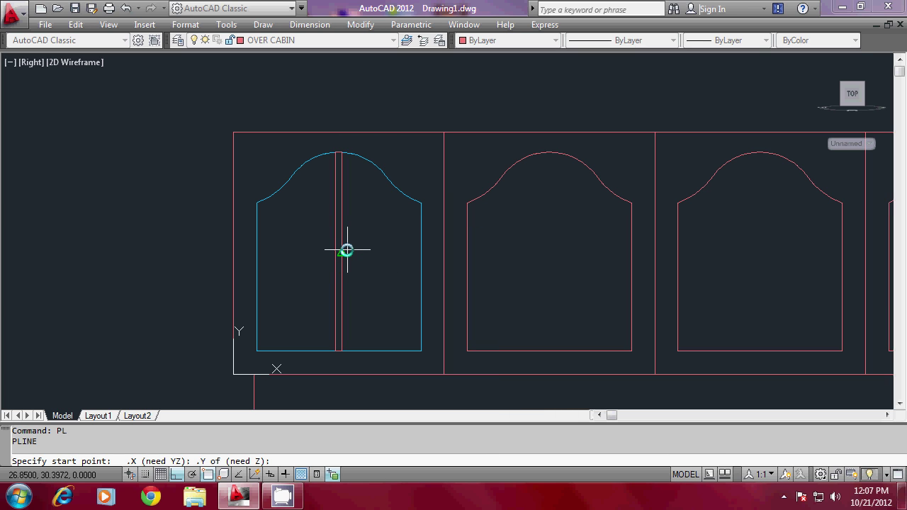
text(0)
key(Return)
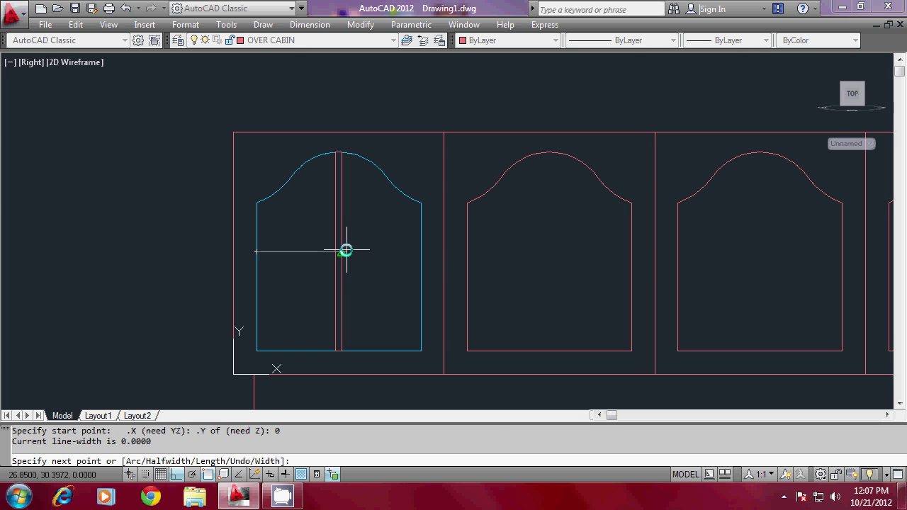
End the horizontal line perpendicular to the door's right edge.
shift+right_click(347, 249)
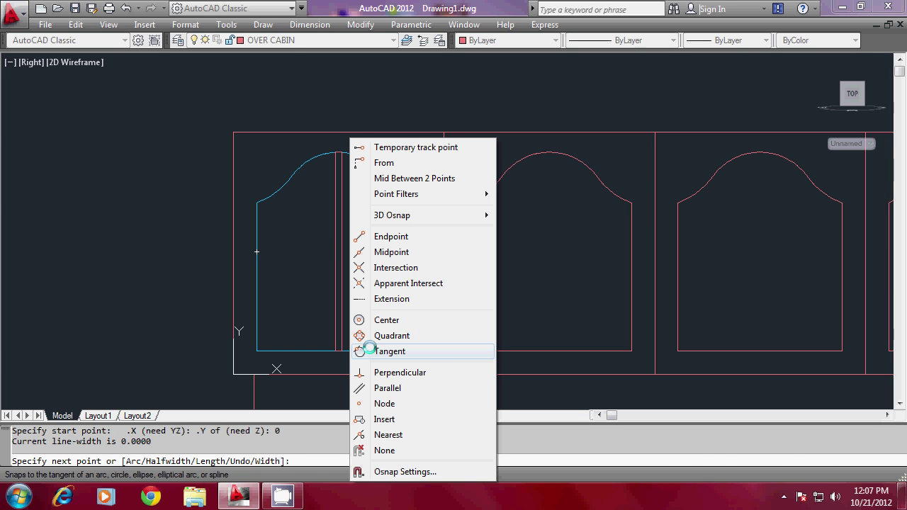
click(386, 372)
click(423, 256)
key(Escape)
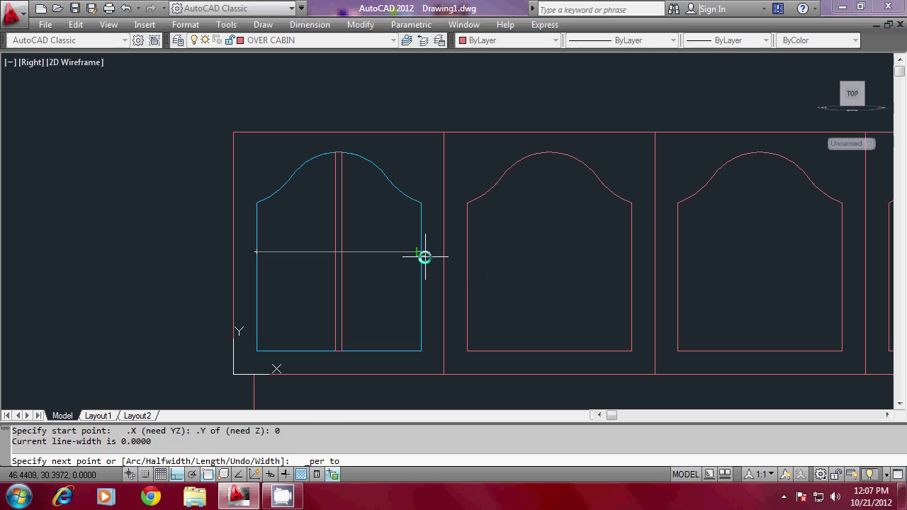
Offset the horizontal line by 0.75 to form the strip's second edge.
text(o)
key(Return)
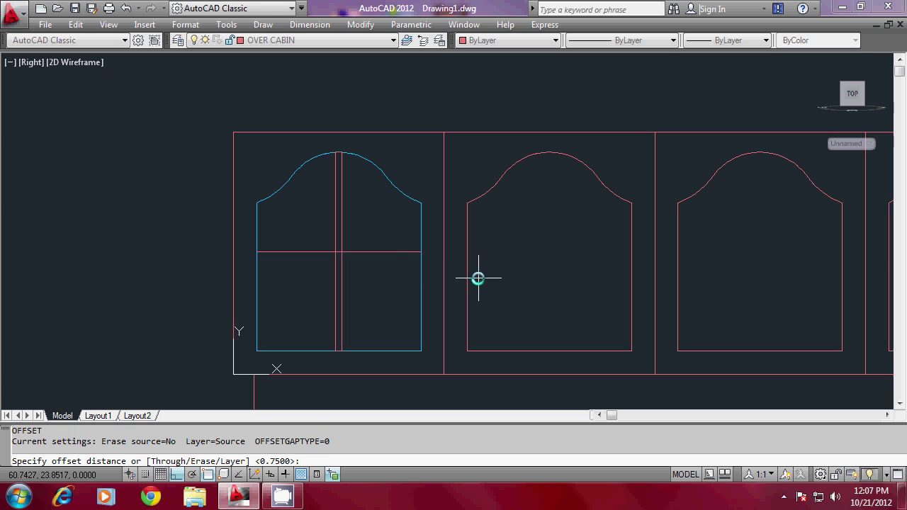
text(0.7)
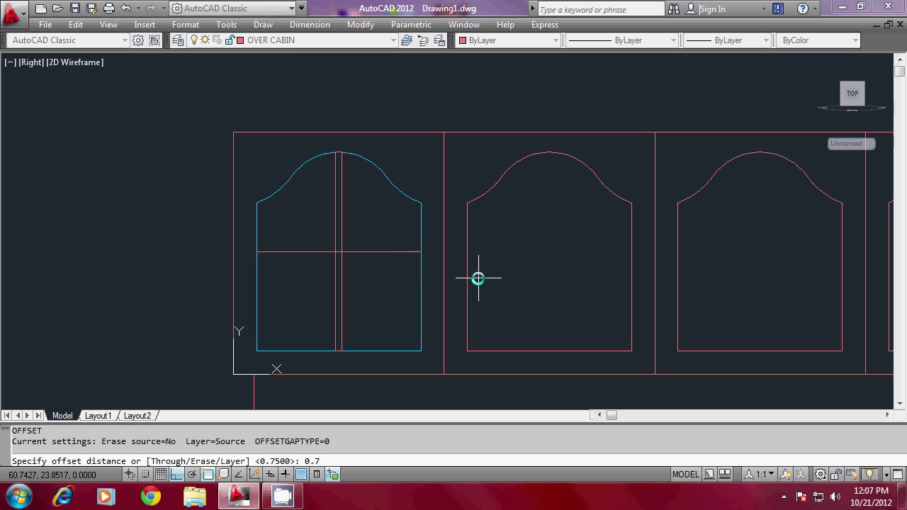
text(5)
key(Return)
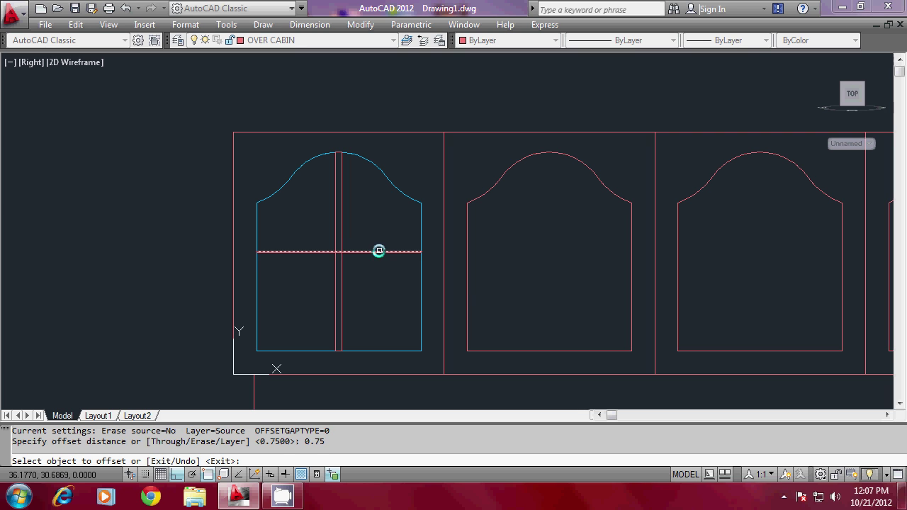
click(378, 251)
key(Escape)
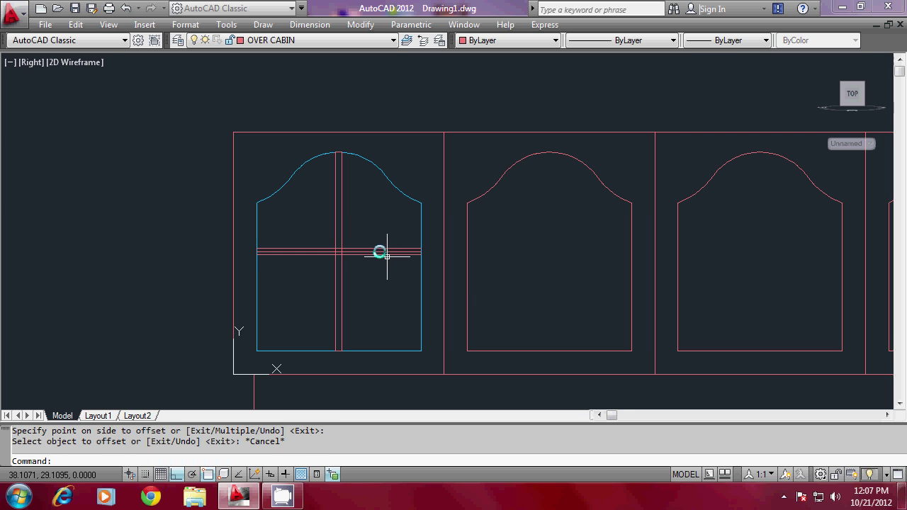
scroll(383, 257, up, 6)
scroll(425, 229, down, 3)
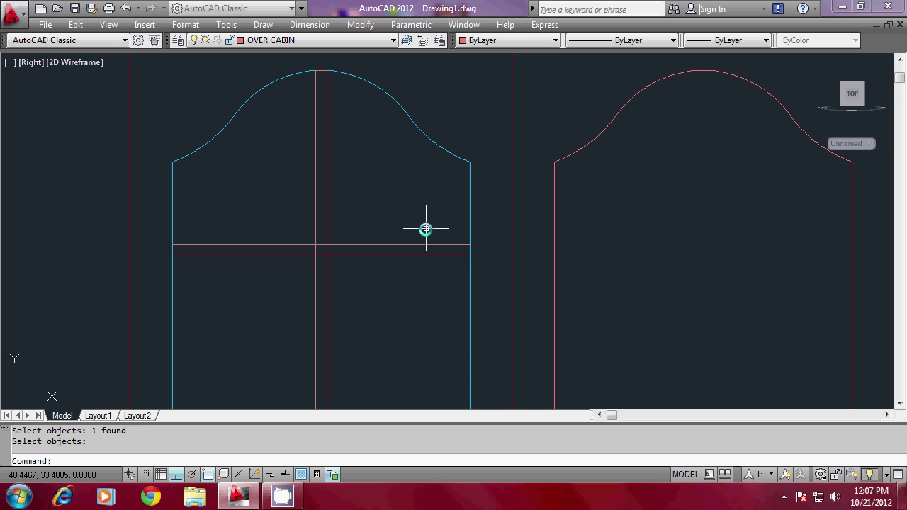
scroll(425, 229, down, 2)
Draw a polyline closing the end of the horizontal strip.
key(Escape)
key(Escape)
text(PL)
key(Return)
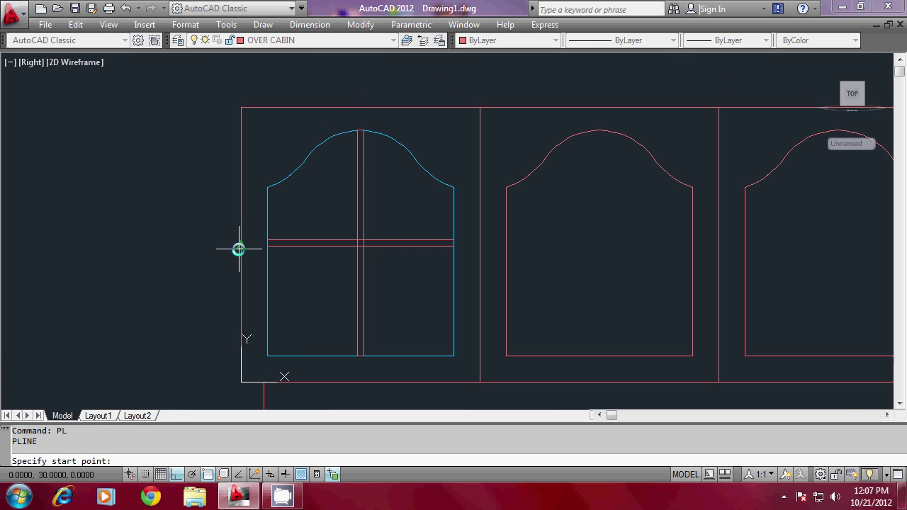
scroll(238, 249, up, 2)
click(301, 233)
click(572, 236)
key(Return)
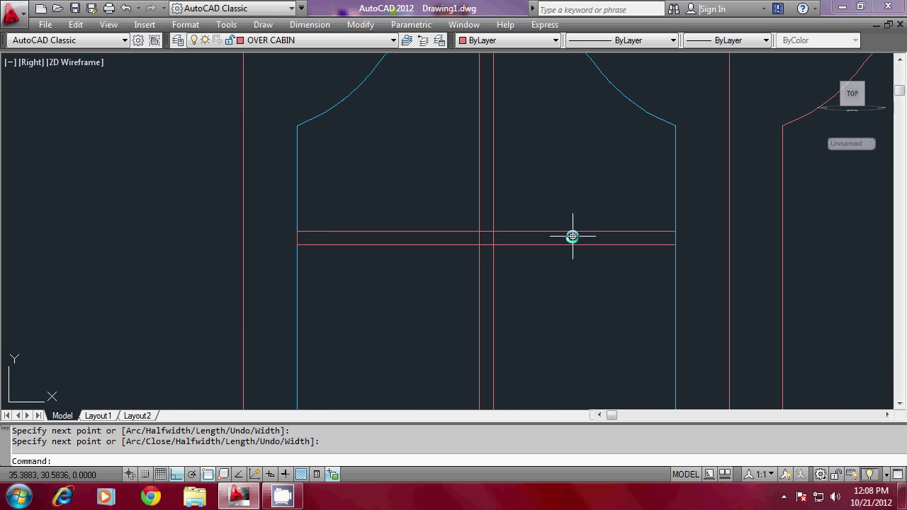
Join the strip's lines into one polyline with PEDIT Join ALL.
text(PEDIT)
key(Return)
text(L)
key(Return)
text(J)
key(Return)
text(ALL)
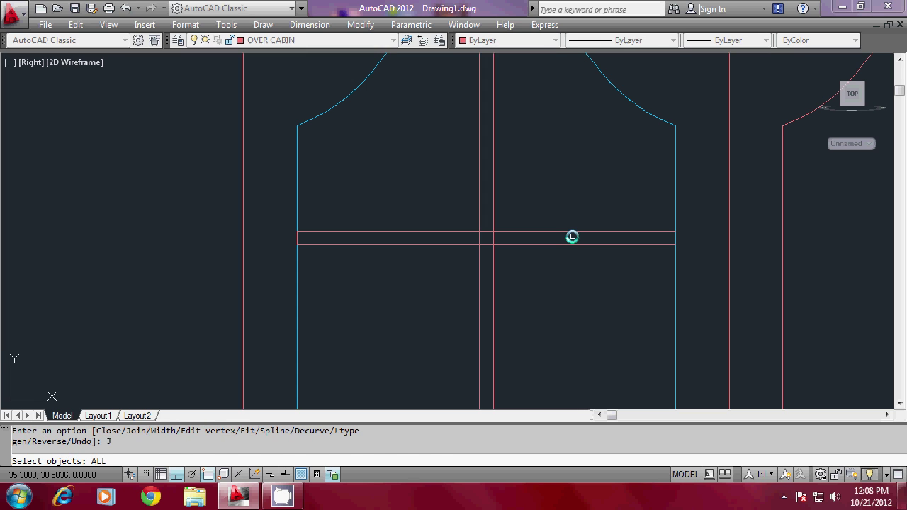
key(Return)
key(Return)
key(Return)
key(Escape)
key(Escape)
text(Z)
key(Return)
key(Return)
text(P)
key(Return)
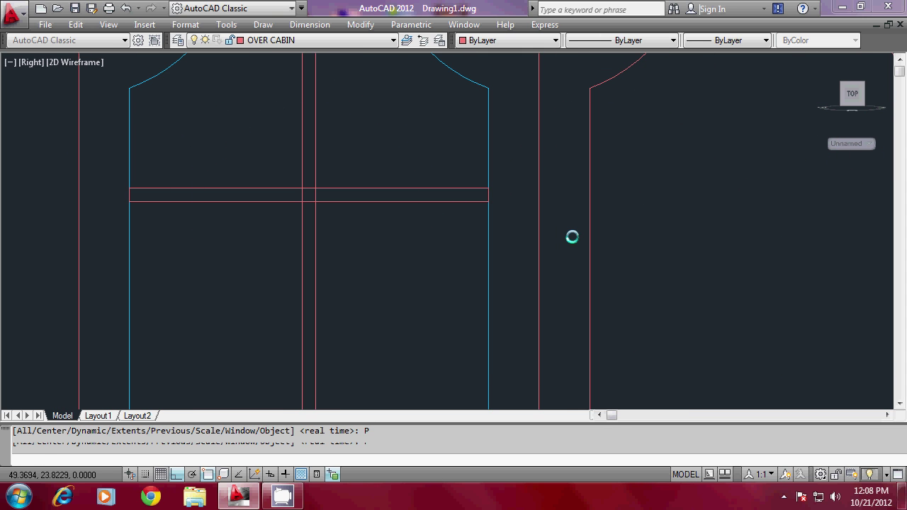
Step back through earlier views to frame the first door again.
key(Return)
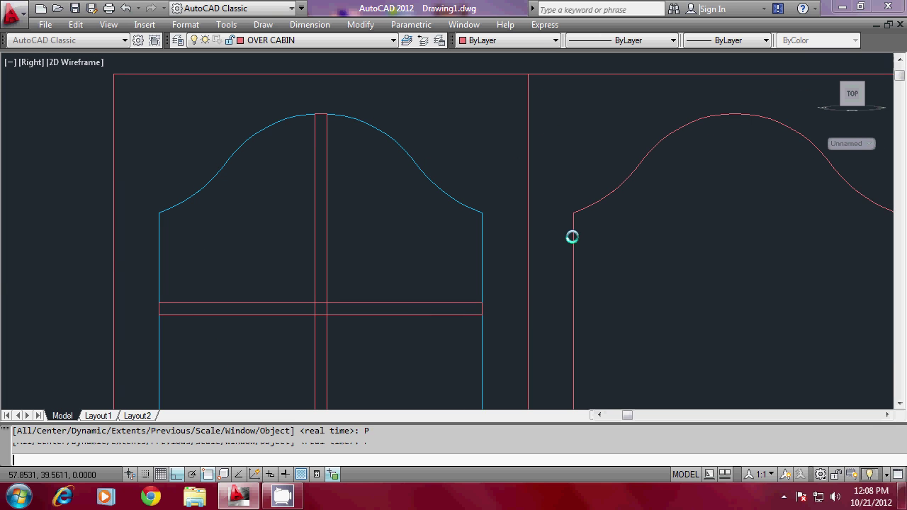
key(Return)
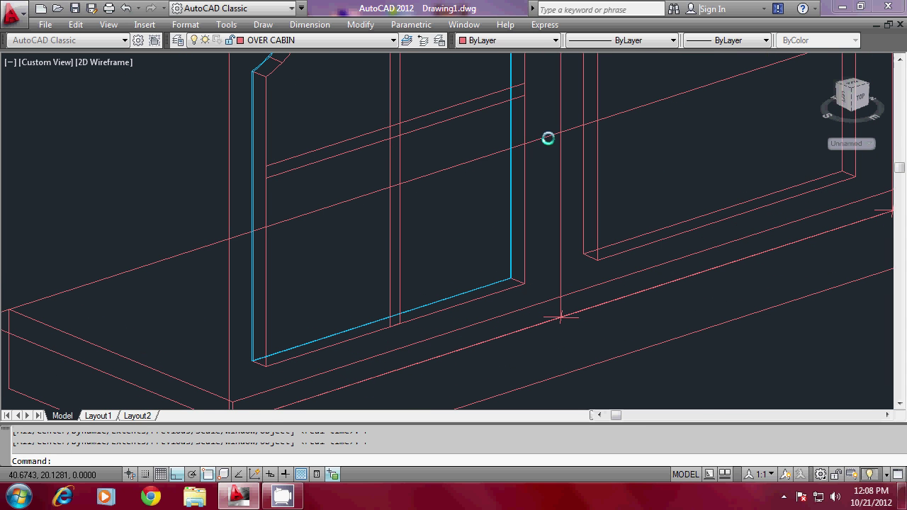
scroll(547, 138, down, 3)
key(Escape)
scroll(492, 140, up, 3)
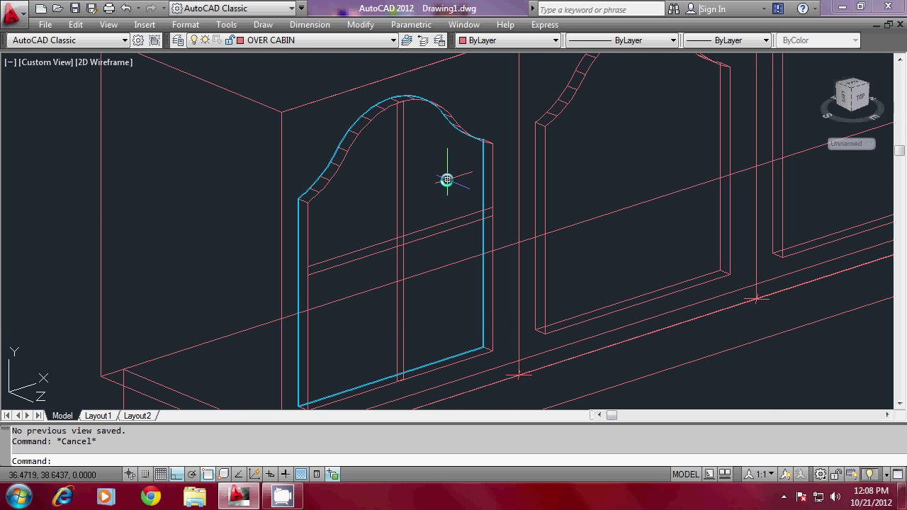
key(Escape)
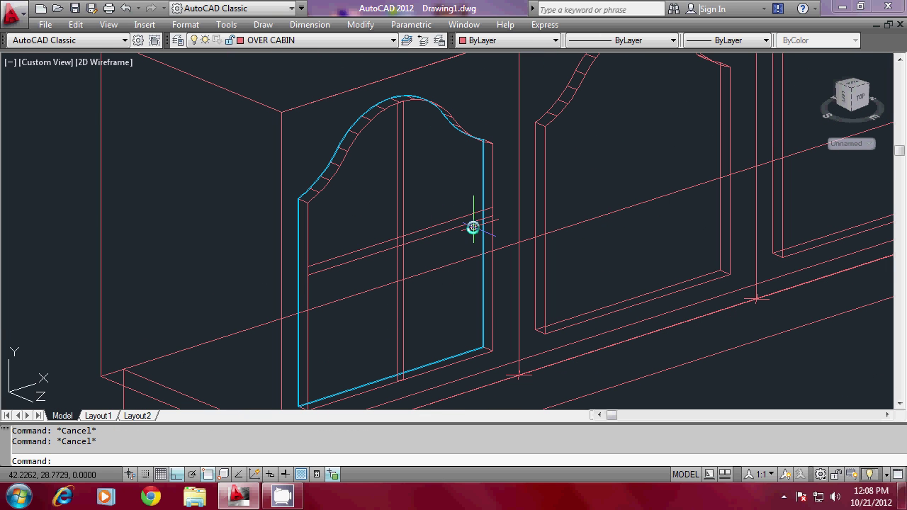
Select the horizontal and vertical mullion strips for EXTRUDE, enter -2, then cancel the extrusion.
text(ext)
key(Return)
click(417, 232)
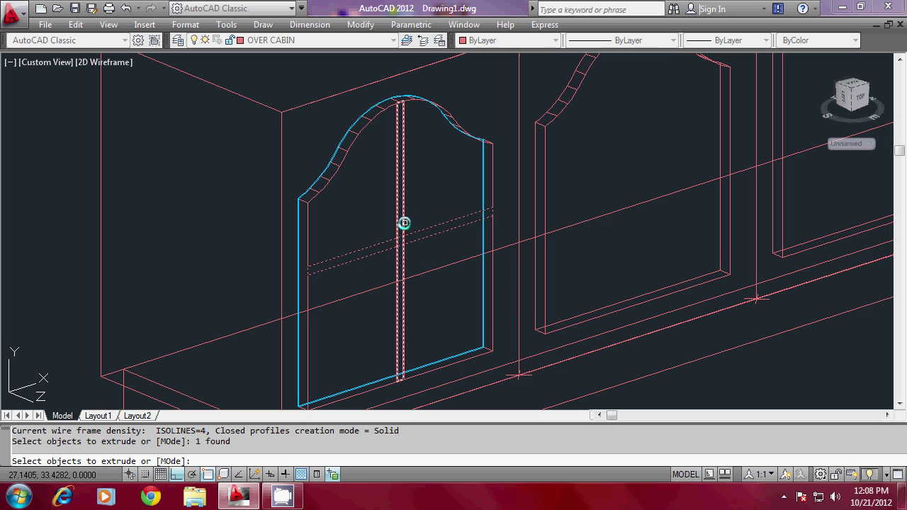
click(404, 222)
right_click(472, 237)
click(506, 244)
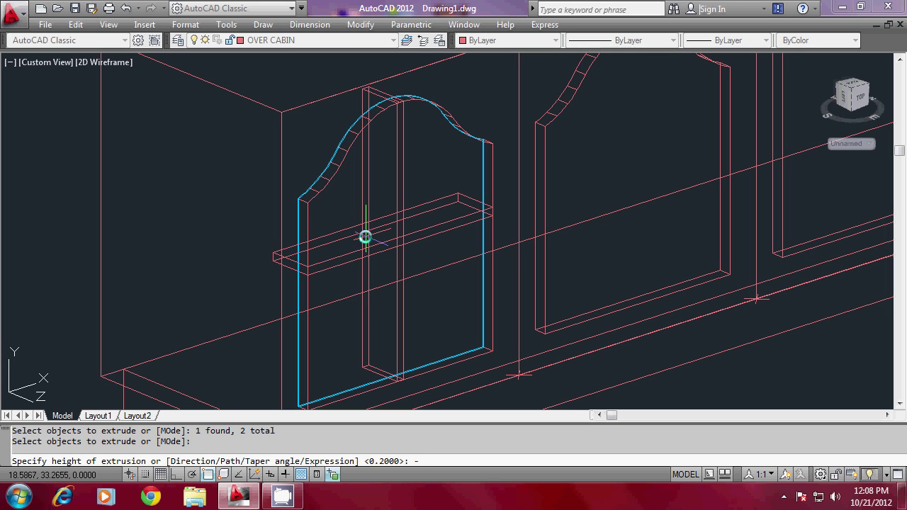
text(-2.5)
key(Escape)
key(Escape)
Check the door with HIDE, then REGEN back to wireframe.
text(HI)
key(Return)
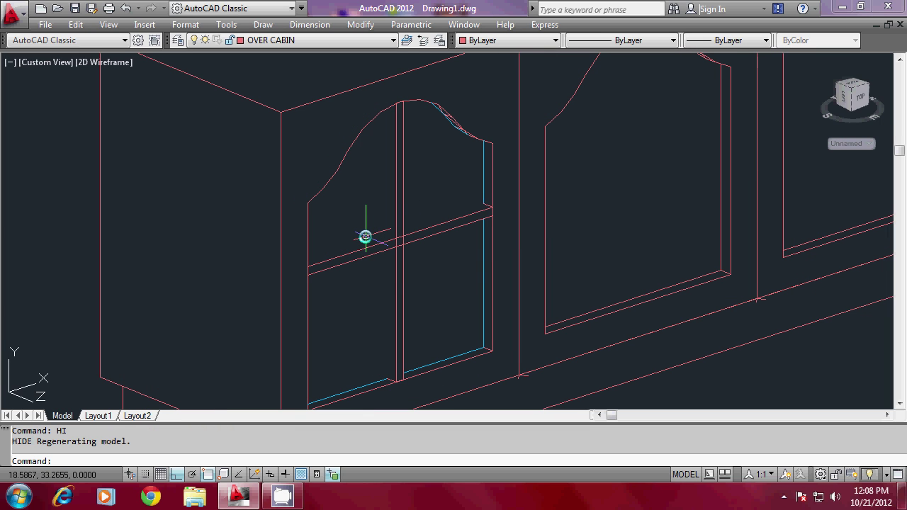
text(RE)
key(Return)
key(Escape)
key(Escape)
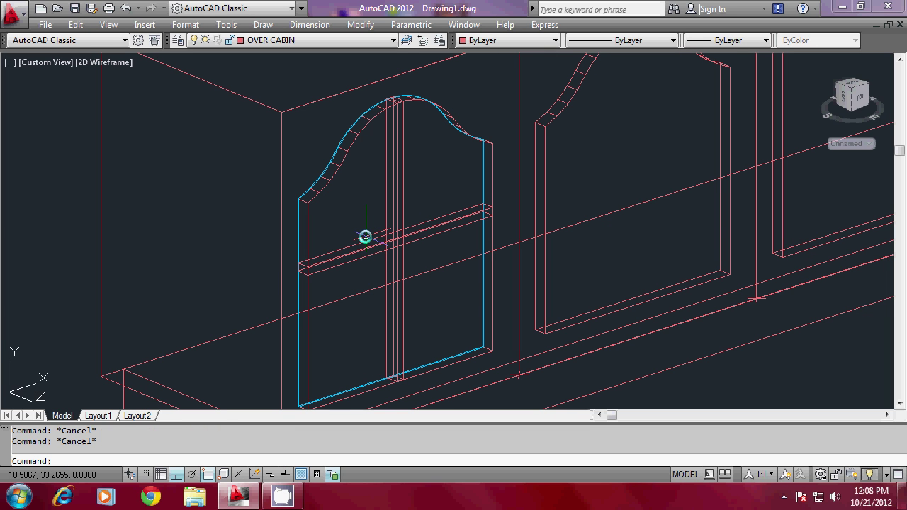
Pick the crossbar solids for UNION, then abandon the union.
text(UNION)
key(Return)
click(409, 226)
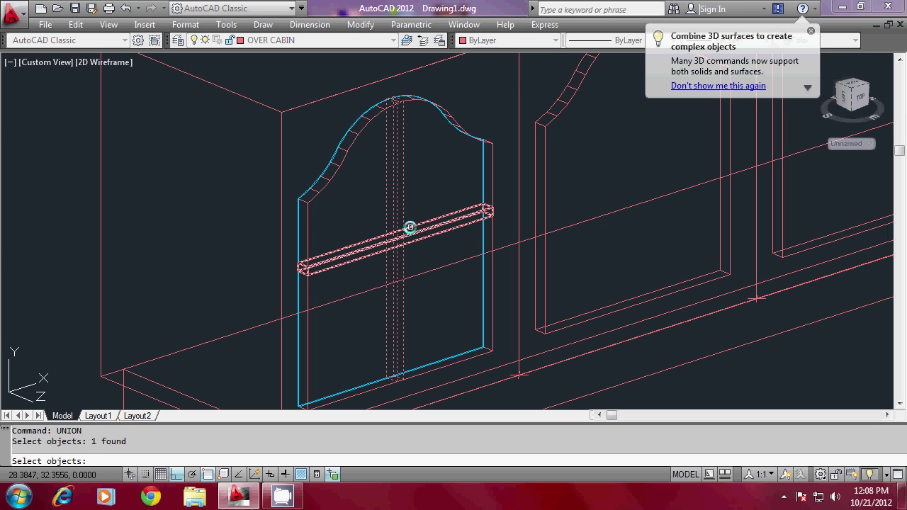
click(411, 227)
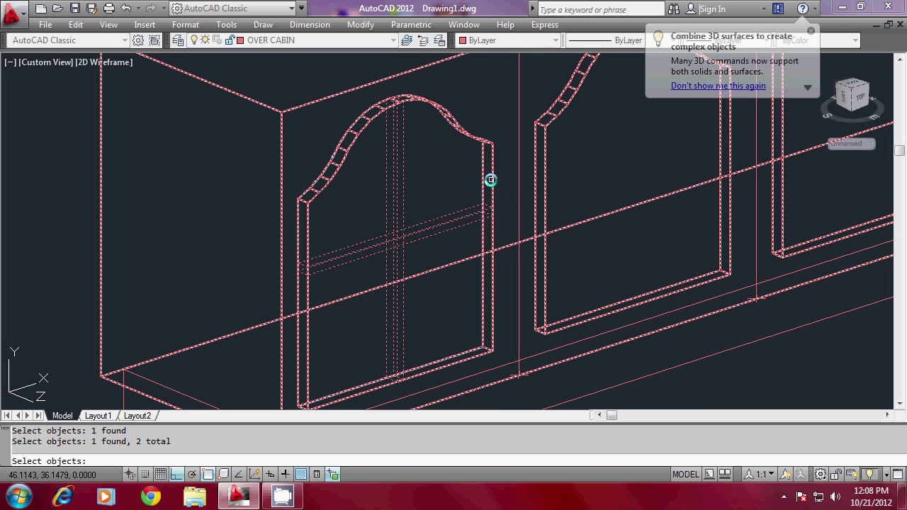
key(Escape)
key(Escape)
scroll(371, 270, down, 3)
scroll(342, 332, down, 1)
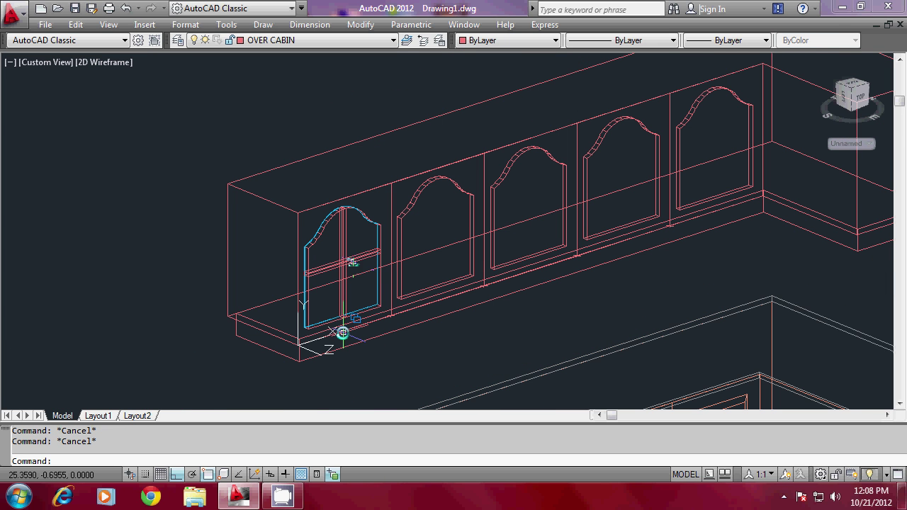
scroll(343, 270, up, 2)
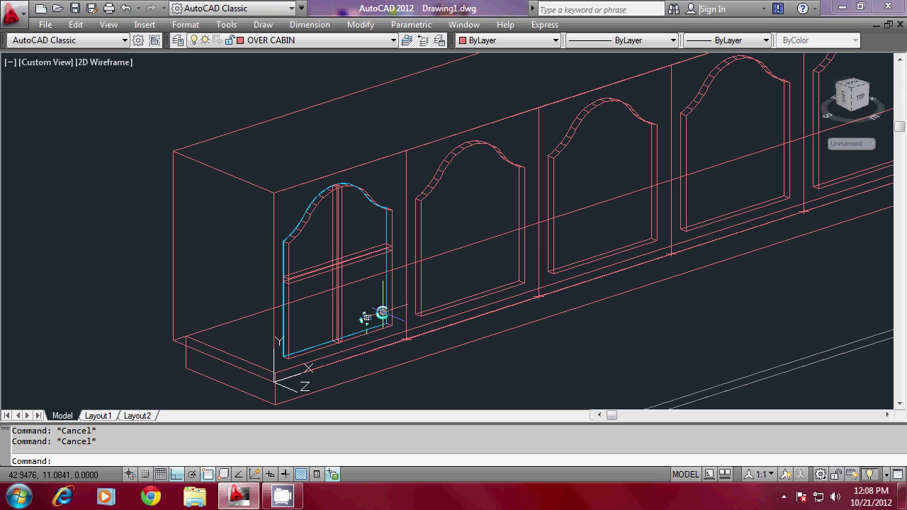
Copy the cross mullion from the first door's corner into the second, third and further doors.
text(CP)
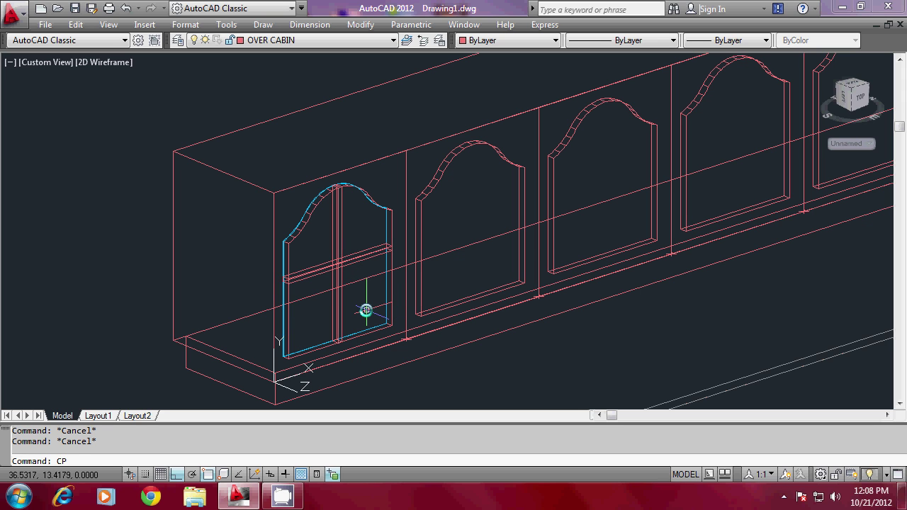
key(Return)
click(354, 259)
key(Return)
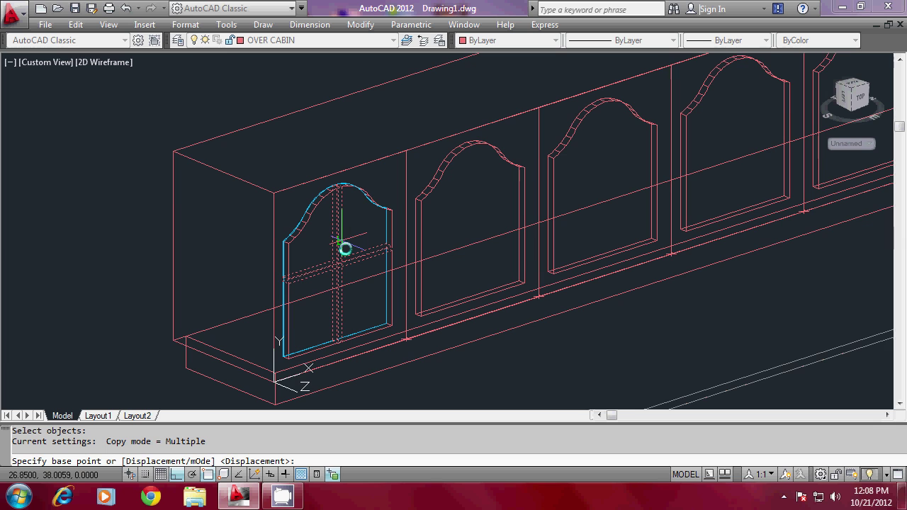
scroll(383, 322, up, 3)
click(379, 324)
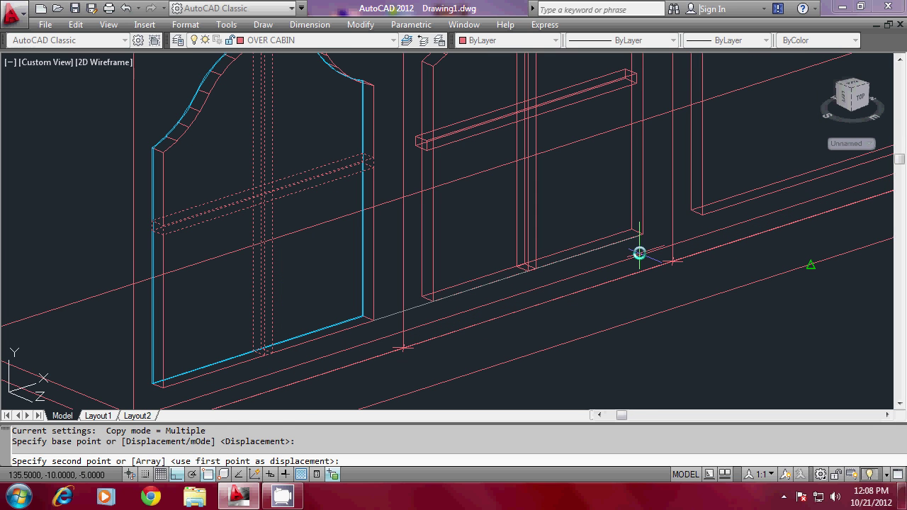
click(638, 253)
scroll(640, 230, down, 2)
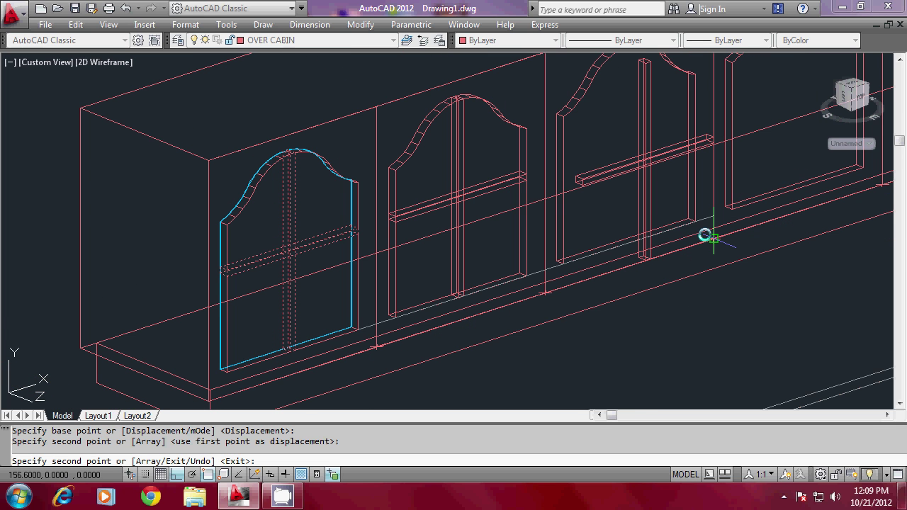
click(695, 227)
middle_drag(695, 227, 549, 309)
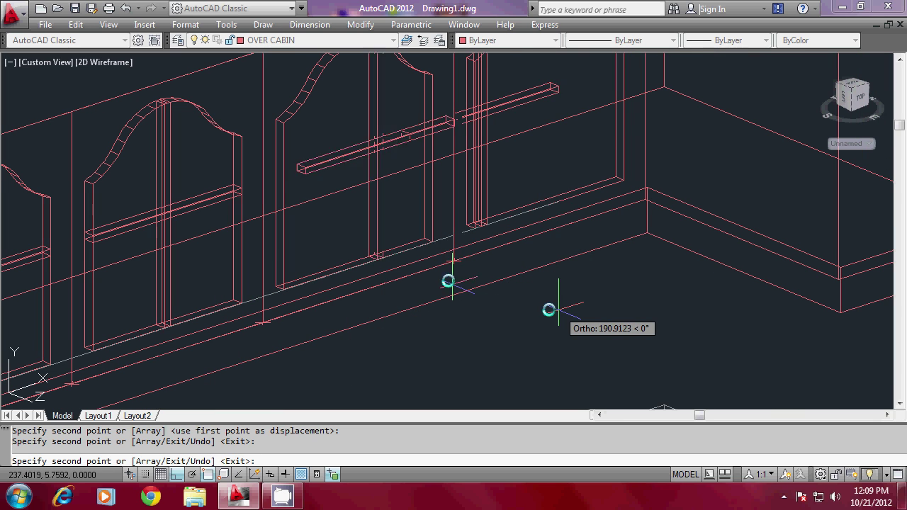
click(434, 243)
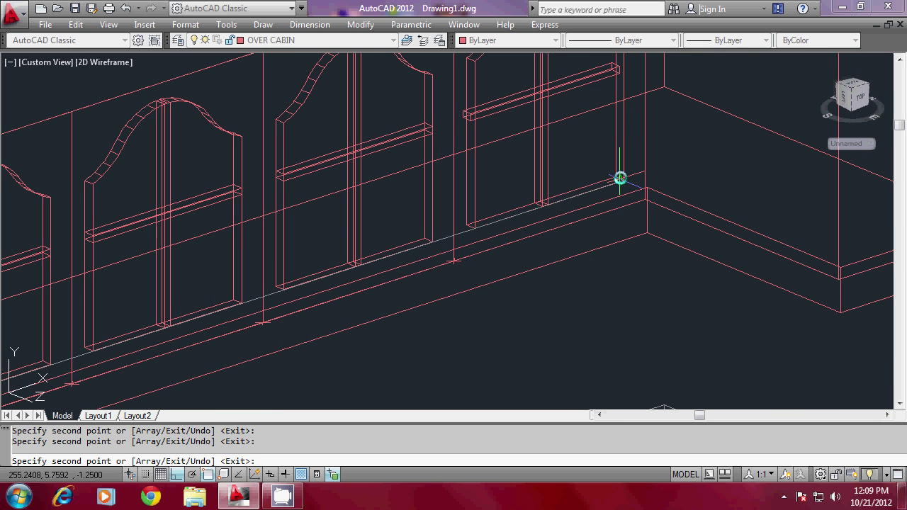
key(Escape)
scroll(543, 251, down, 2)
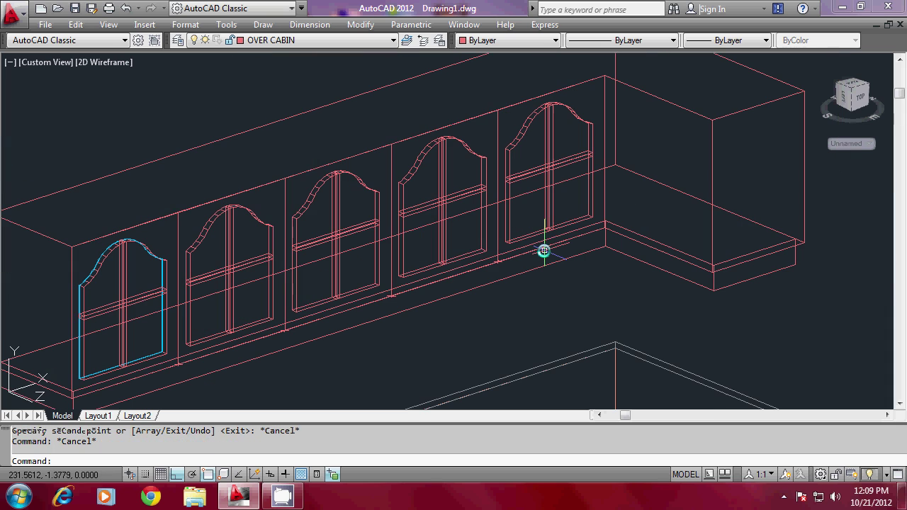
key(Escape)
Union the cabinet body with the vertical and horizontal bars of all five doors.
text(UNI)
key(Return)
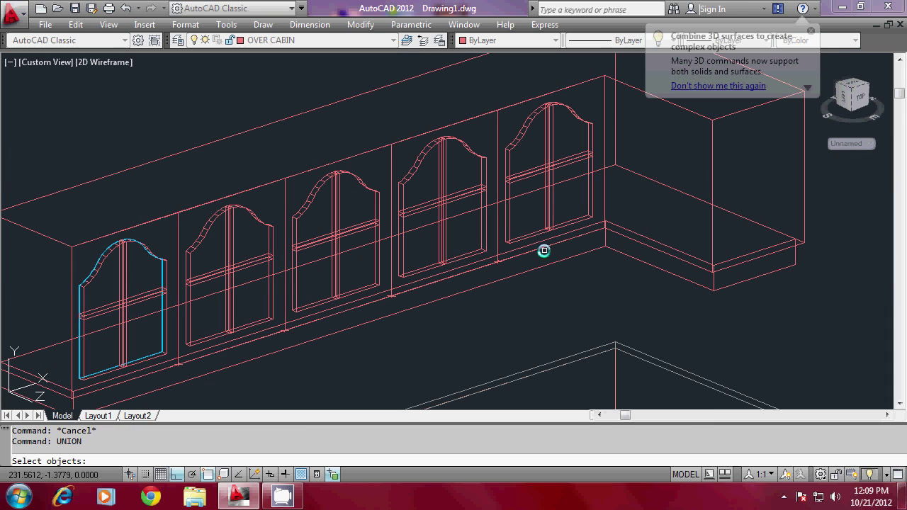
click(69, 236)
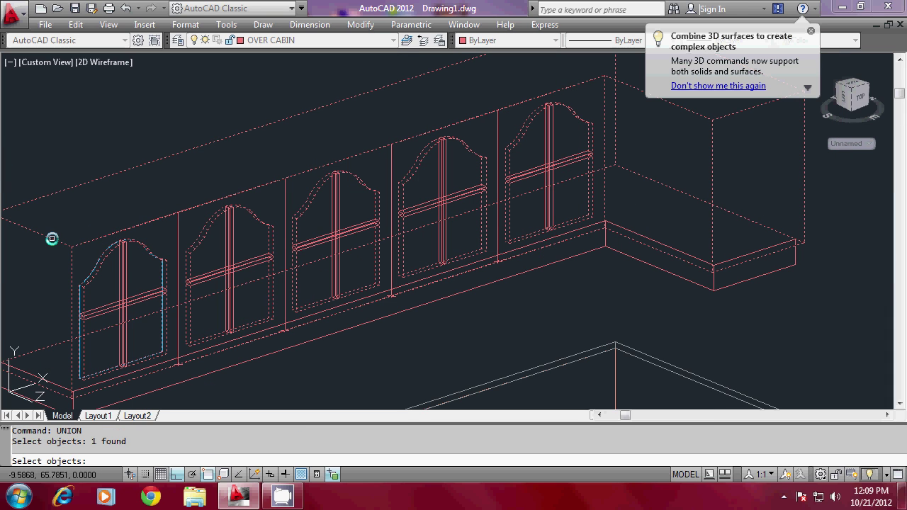
click(131, 293)
click(227, 256)
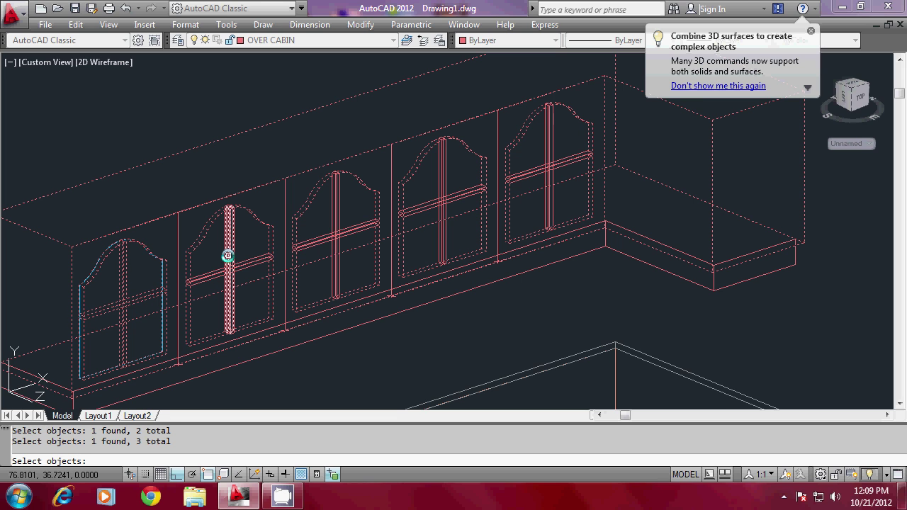
click(248, 263)
click(308, 242)
click(336, 234)
click(417, 213)
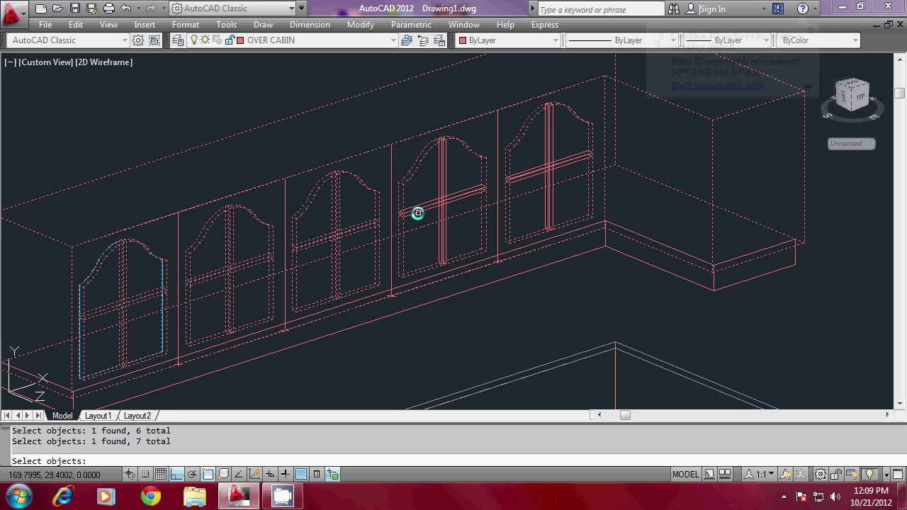
click(443, 201)
click(476, 190)
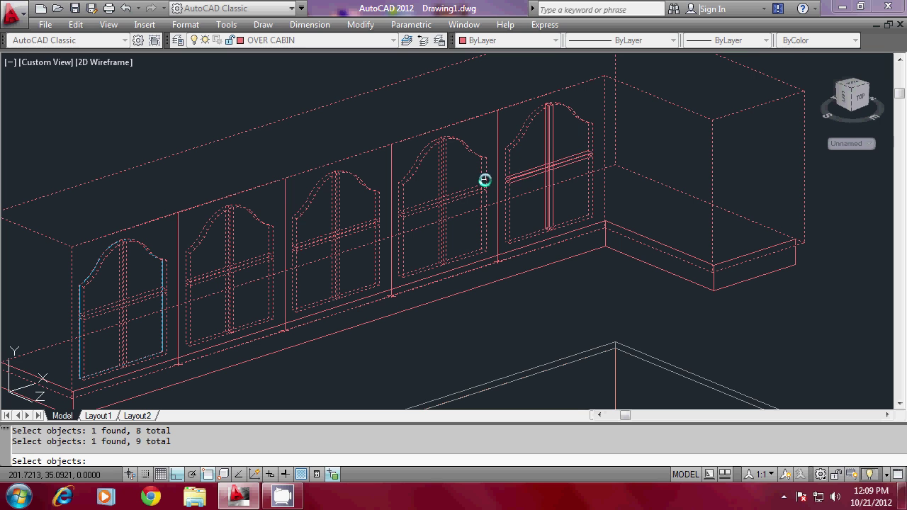
click(546, 151)
click(566, 160)
key(Return)
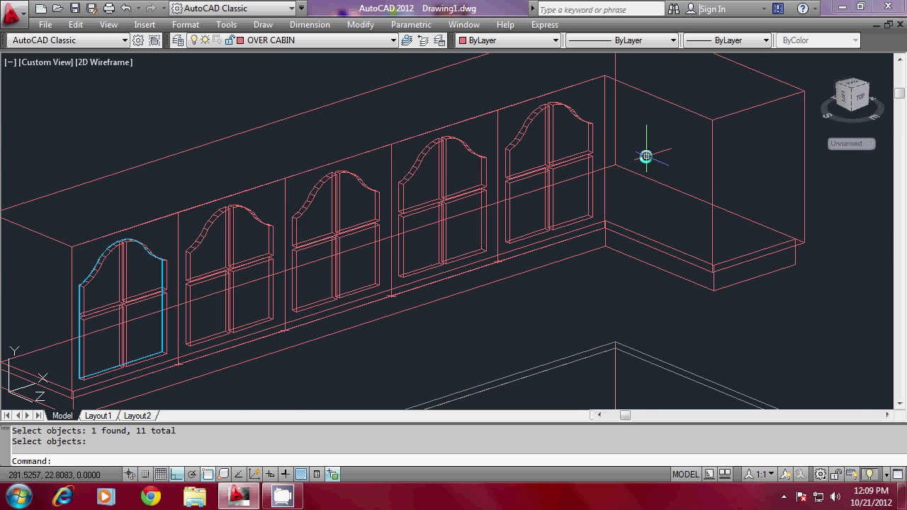
scroll(238, 320, up, 3)
scroll(177, 320, down, 1)
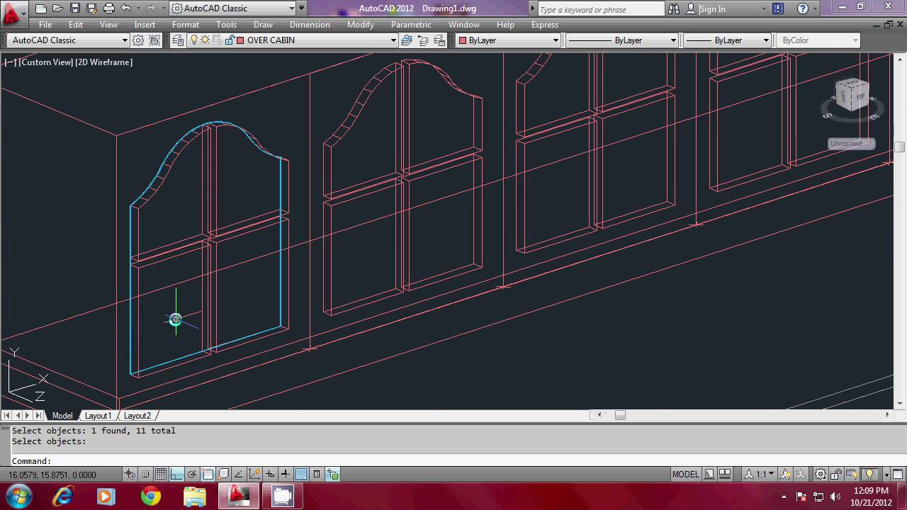
Copy the cyan glass pane from its corner into the remaining doors.
text(cp)
key(Return)
scroll(280, 328, up, 3)
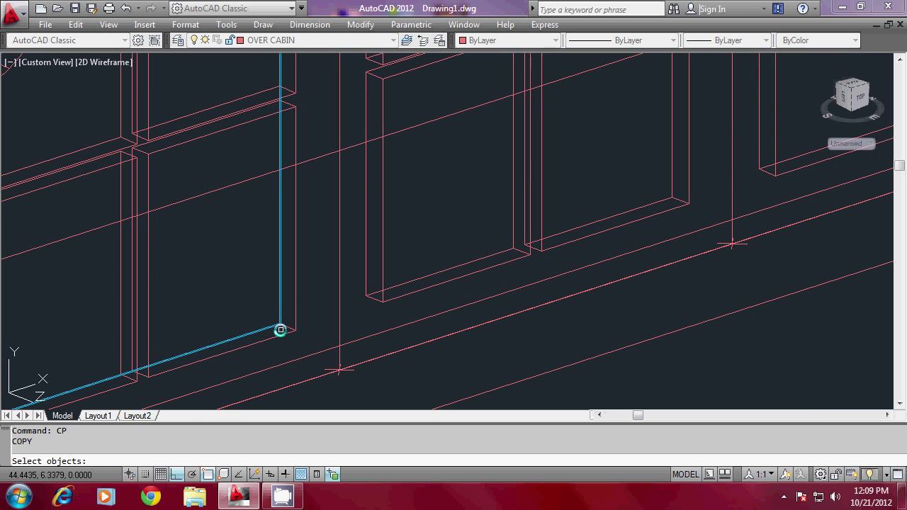
click(277, 305)
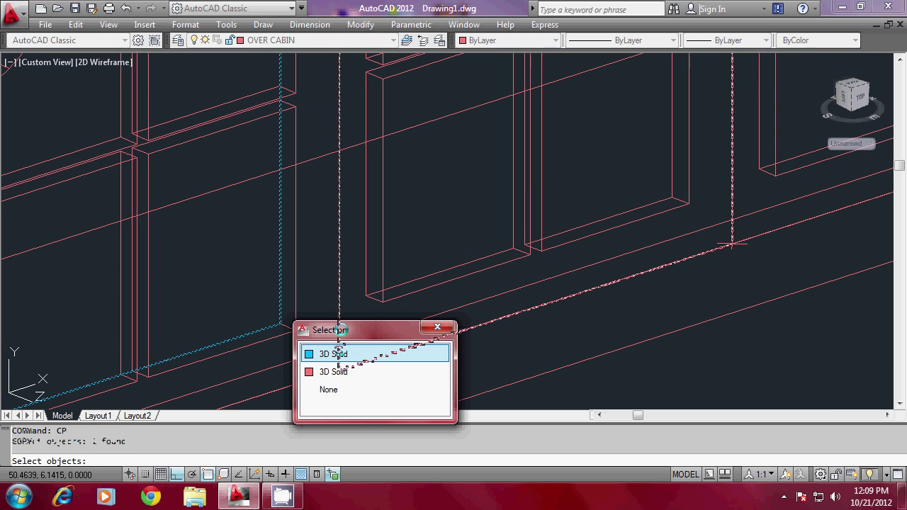
click(328, 354)
key(Return)
click(317, 345)
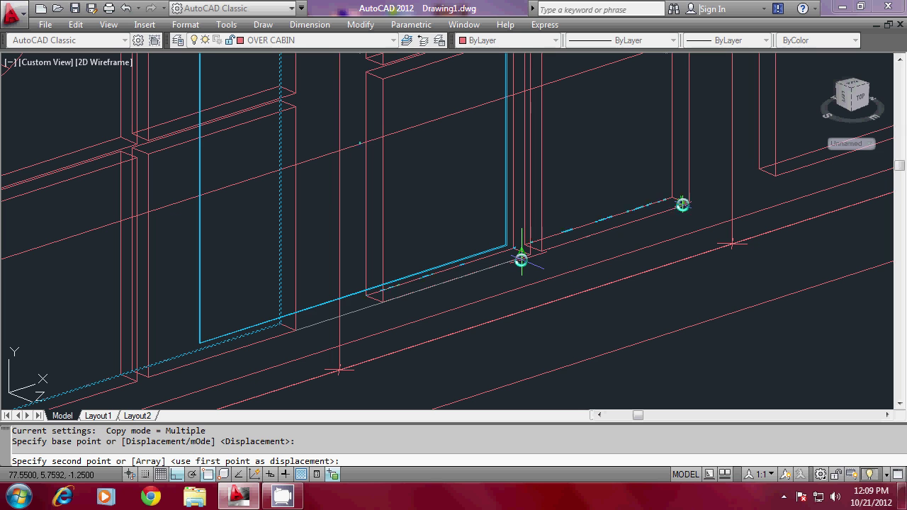
click(690, 205)
scroll(337, 365, down, 2)
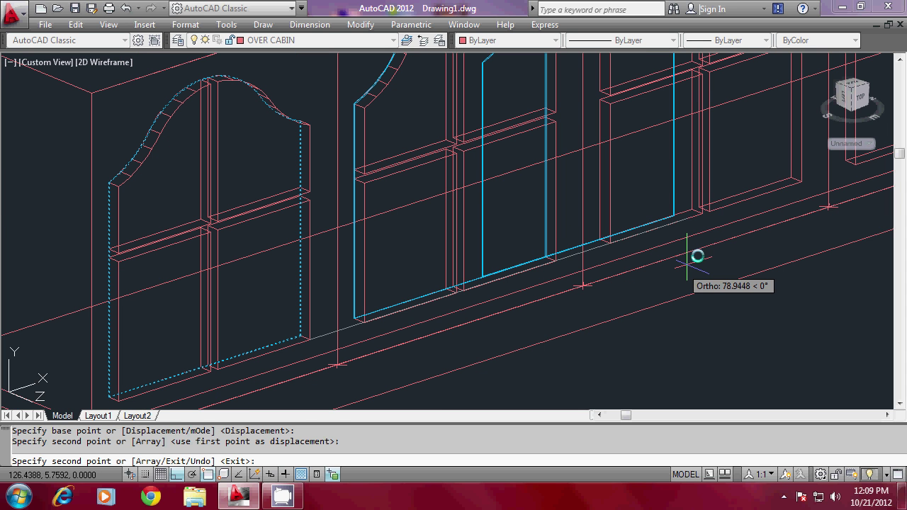
click(804, 186)
scroll(609, 250, down, 2)
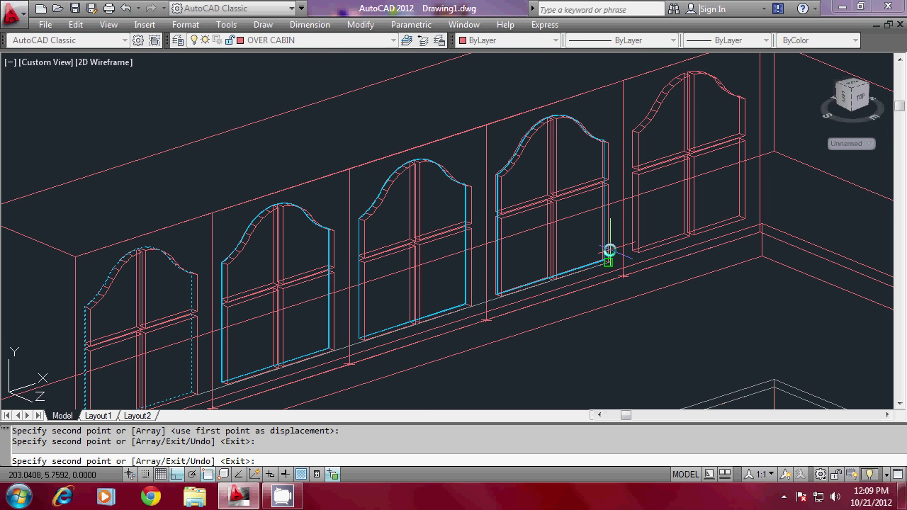
scroll(609, 250, up, 4)
scroll(605, 292, down, 3)
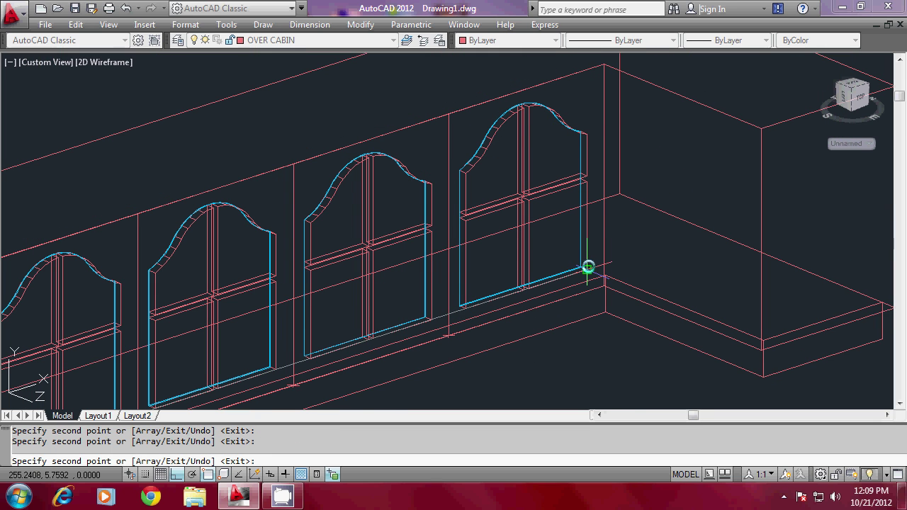
key(Escape)
key(Escape)
scroll(588, 255, down, 3)
Shade the model with SHADE, zoom out, and select a glass door panel.
text(SHA)
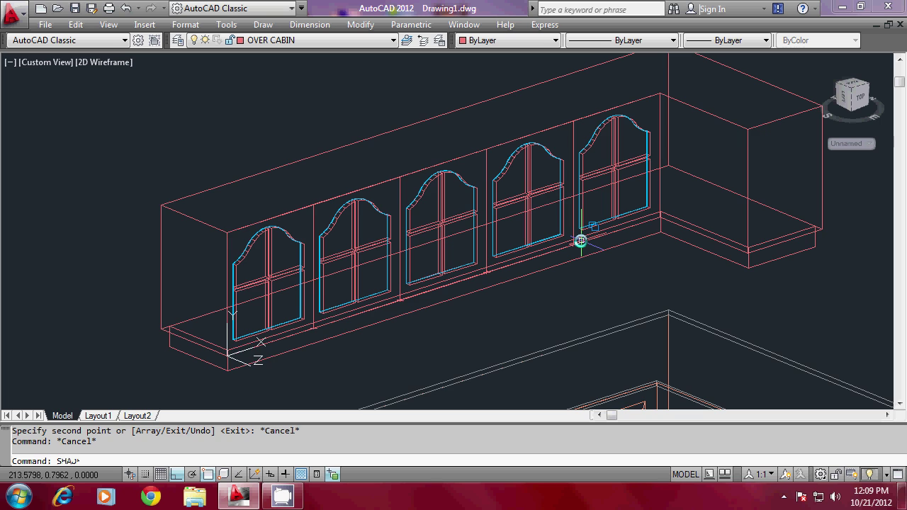
text(DE)
key(Return)
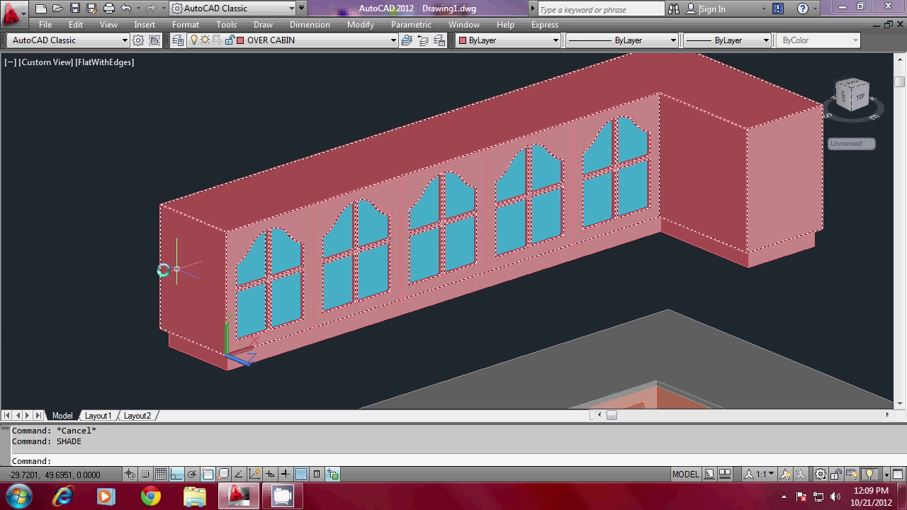
scroll(71, 245, down, 2)
scroll(101, 249, down, 1)
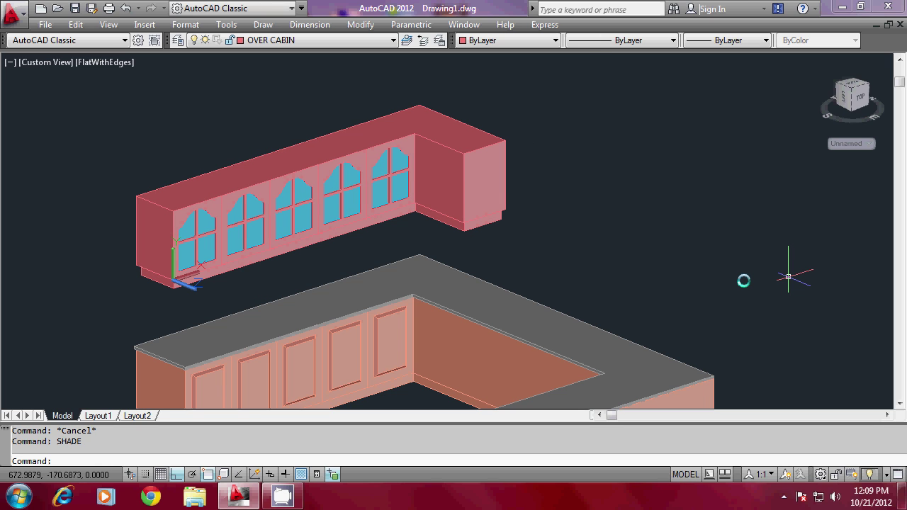
click(317, 177)
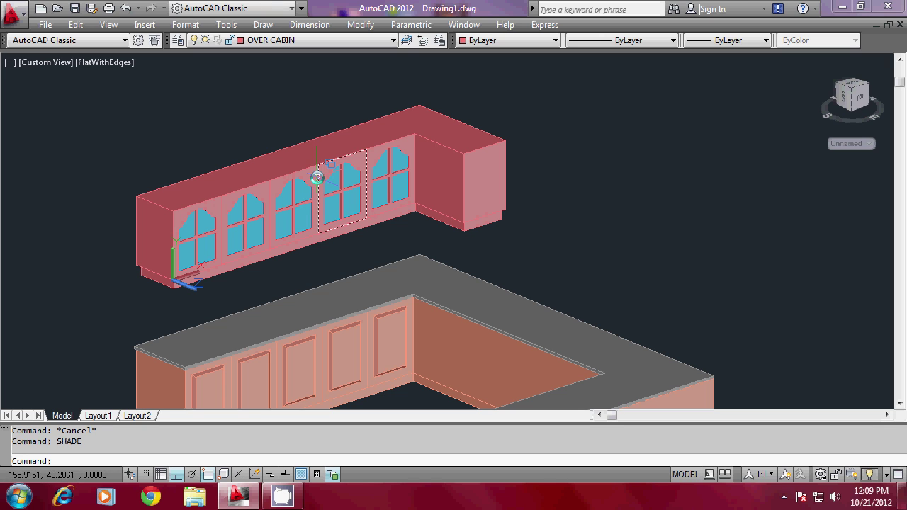